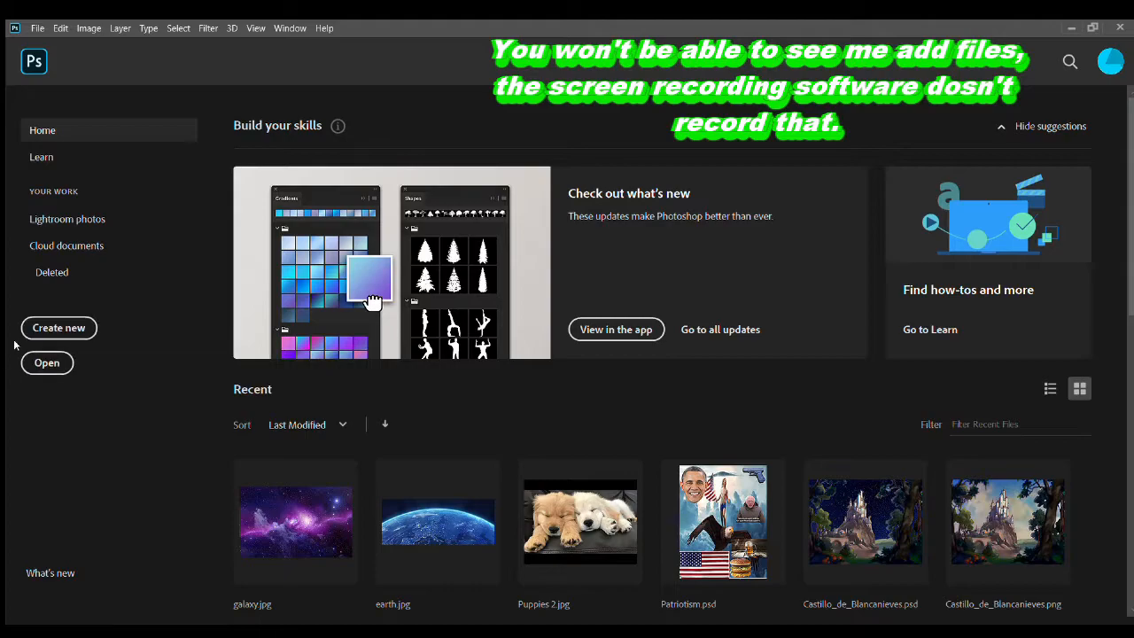
- Create a new blank white document of 1500 x 1500 px
click(81, 315)
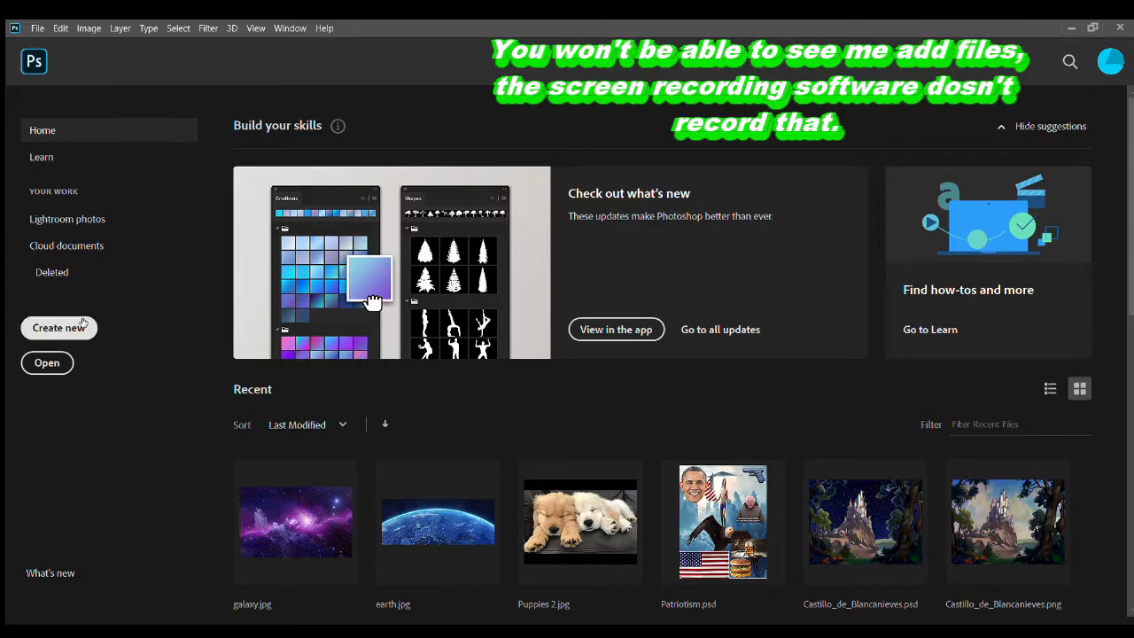
key(Escape)
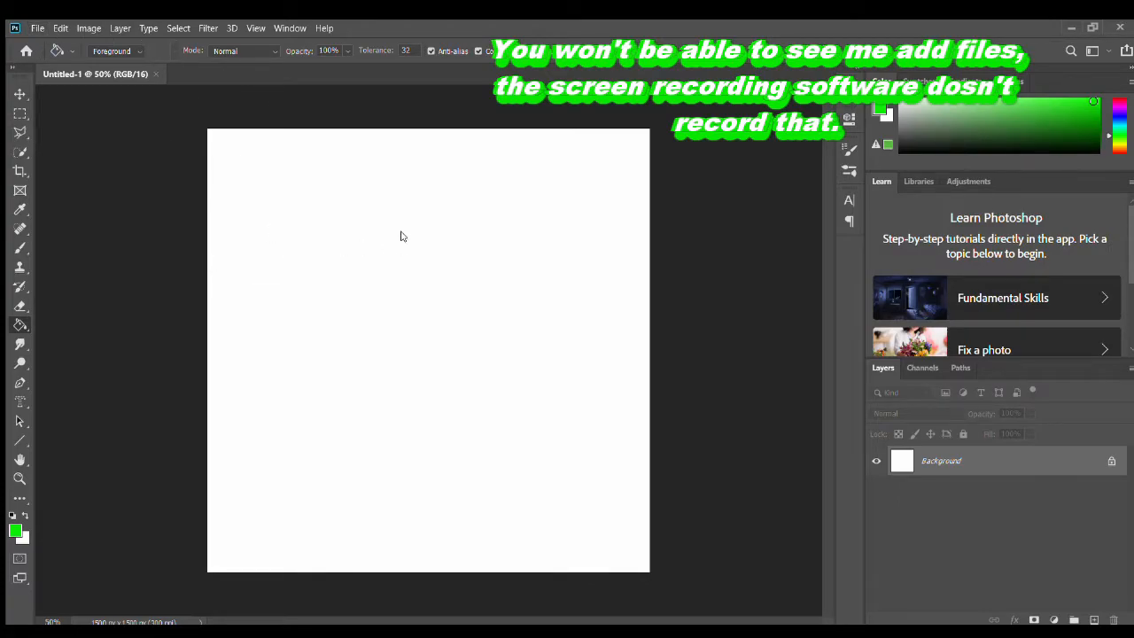
drag(400, 237, 403, 237)
- Open Puppies 2.jpg alongside the blank document and bring the photo to the front
click(89, 75)
click(166, 75)
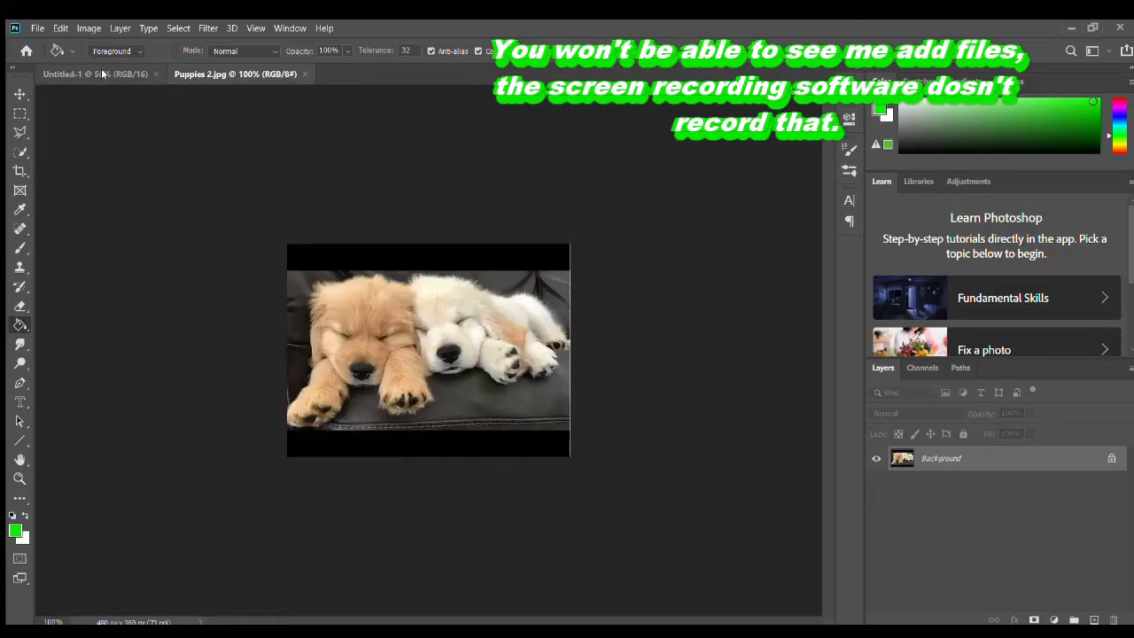
click(99, 74)
click(205, 74)
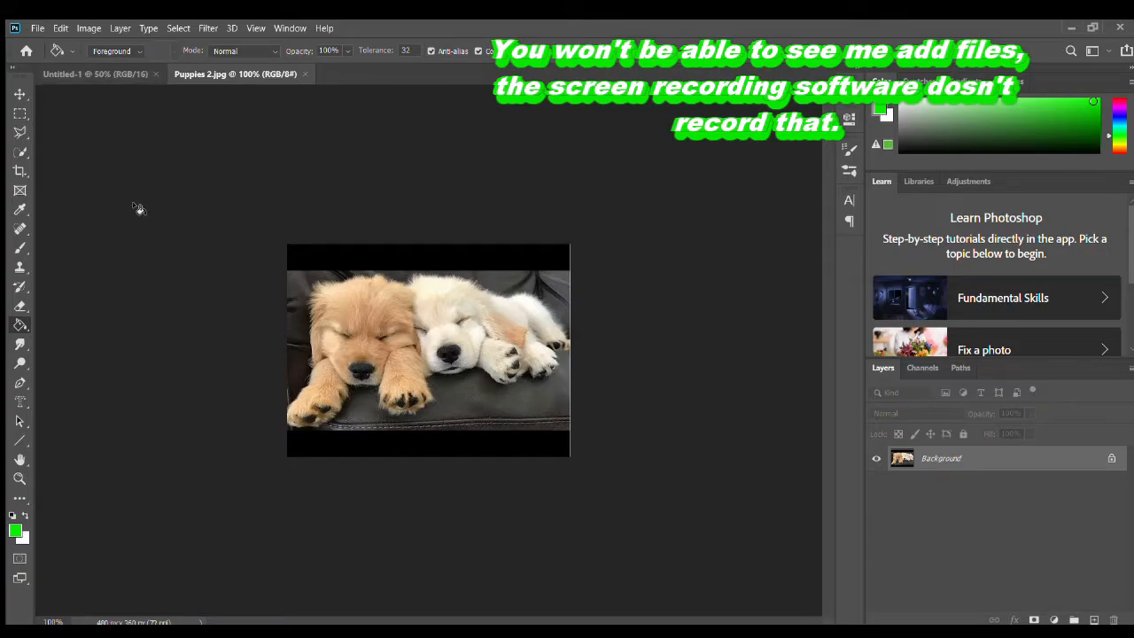
- Trace a closed Polygonal Lasso selection around the outline of both sleeping puppies in Puppies 2.jpg
click(19, 132)
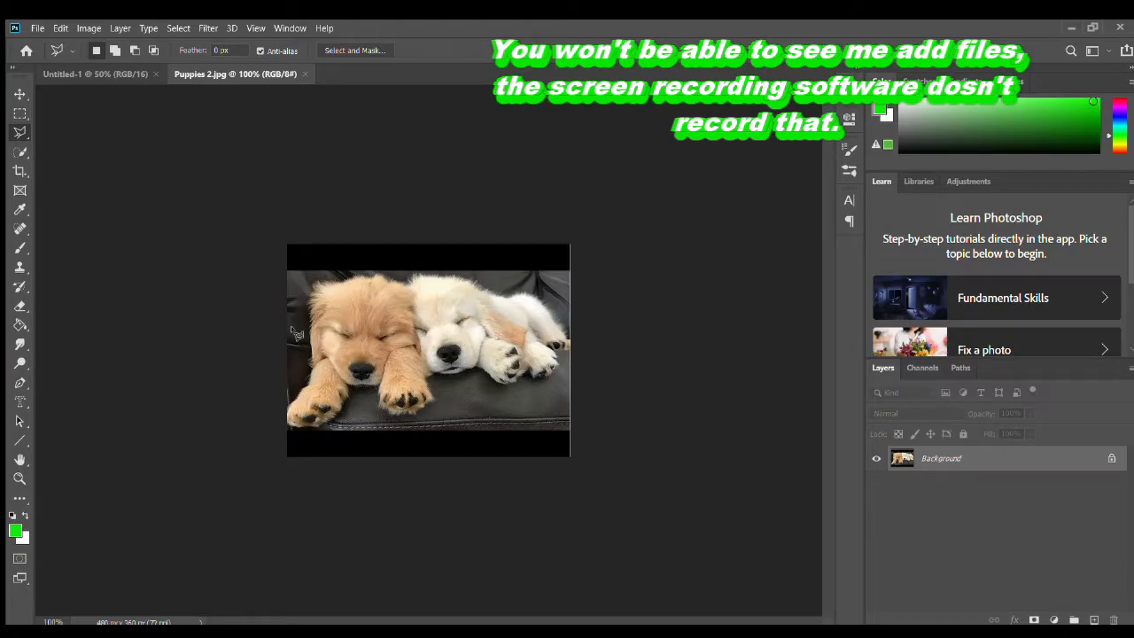
scroll(296, 333, up, 3)
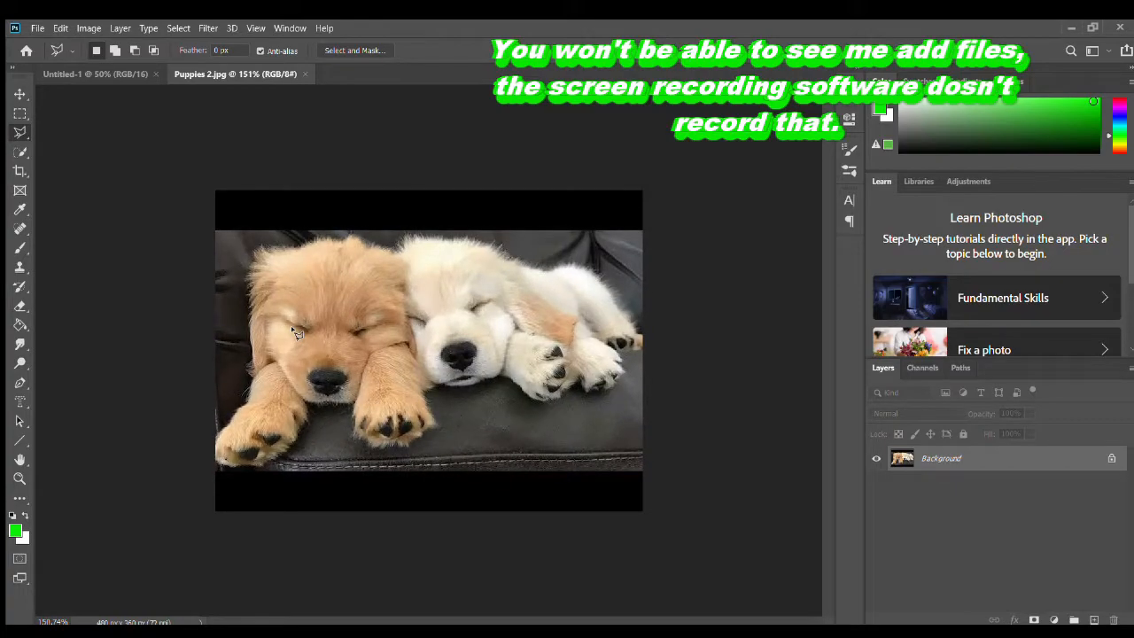
scroll(296, 334, up, 1)
scroll(296, 334, down, 2)
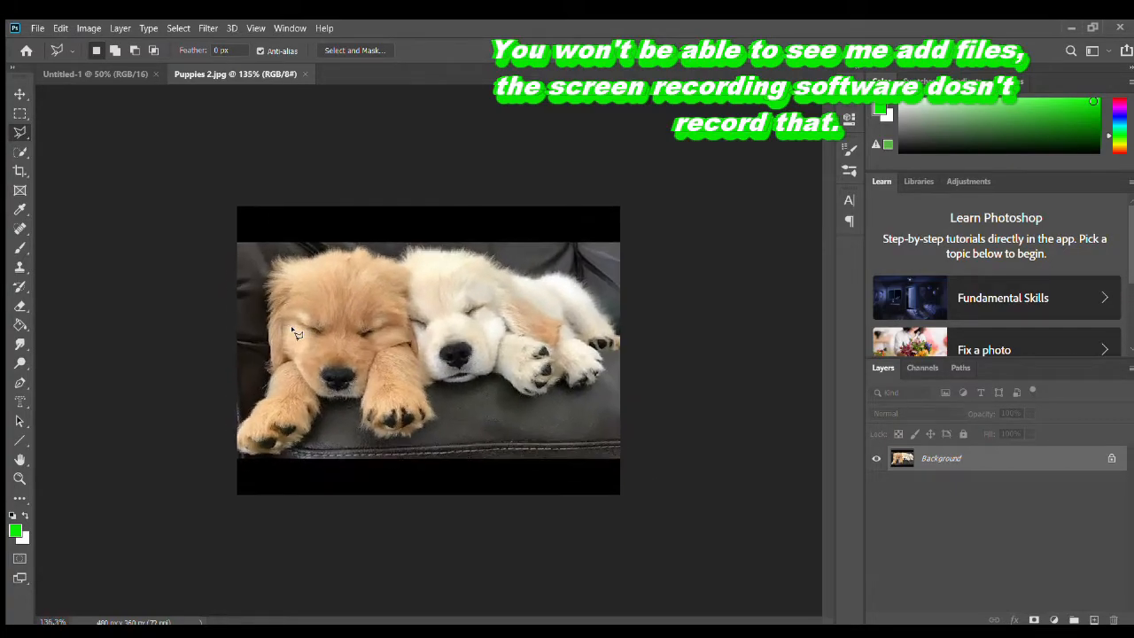
scroll(296, 334, up, 1)
scroll(296, 334, up, 3)
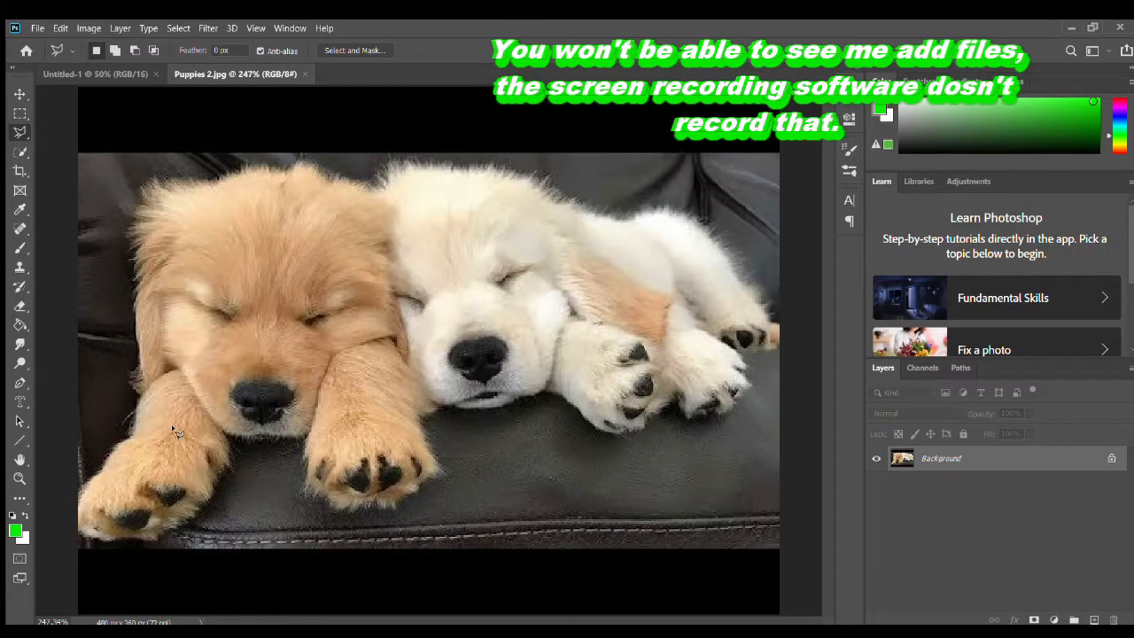
click(77, 496)
click(20, 133)
key(shift+l)
key(shift+l)
key(shift+l)
click(154, 179)
click(241, 164)
click(332, 161)
click(368, 181)
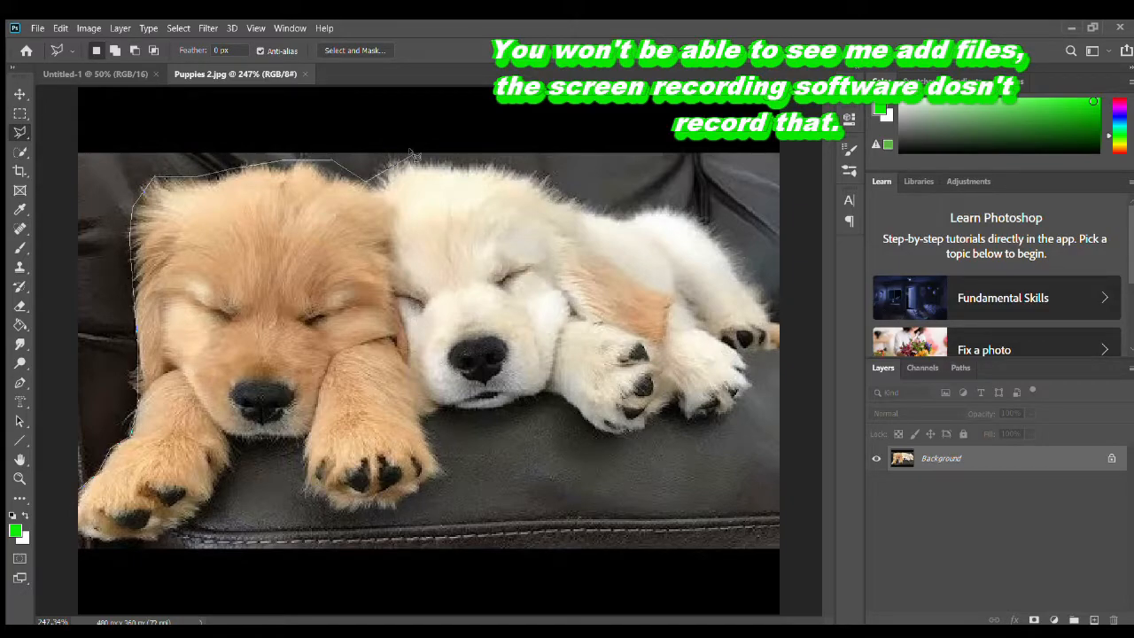
click(417, 154)
click(467, 167)
click(532, 174)
click(598, 216)
click(701, 223)
click(728, 246)
click(760, 303)
click(775, 326)
click(772, 342)
click(747, 383)
click(734, 403)
click(709, 418)
click(681, 416)
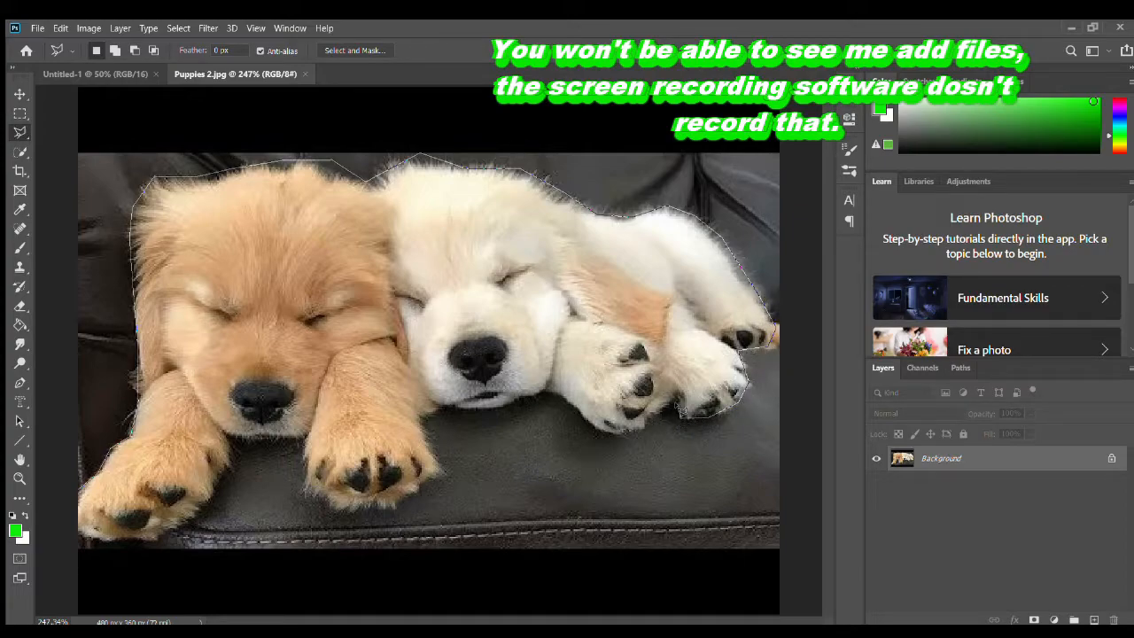
click(615, 432)
click(546, 394)
click(429, 410)
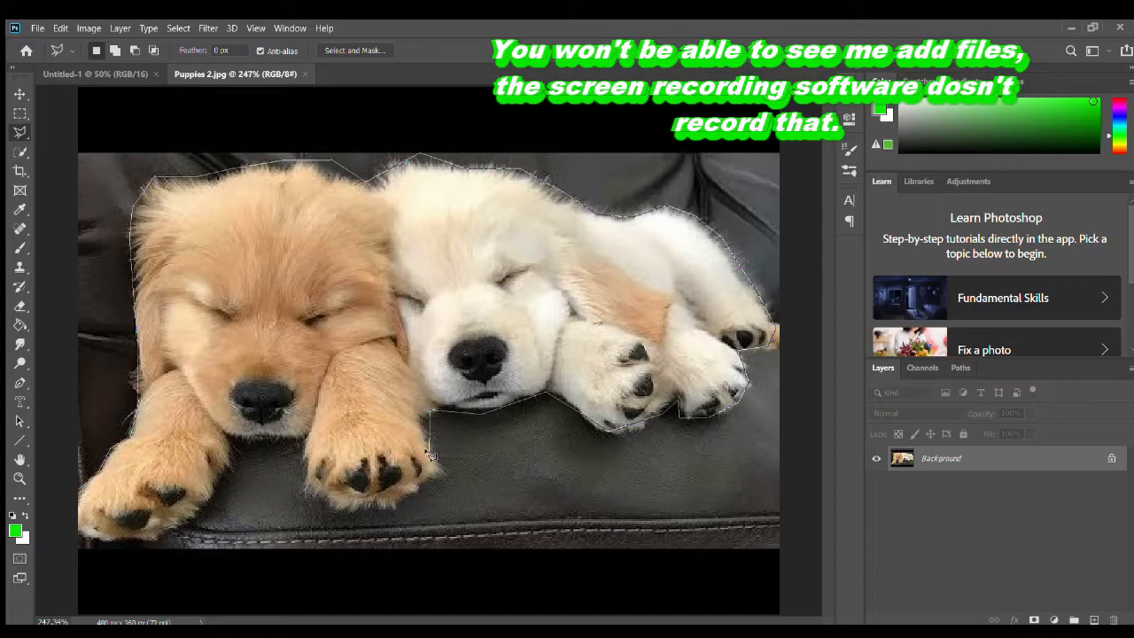
click(427, 486)
click(308, 516)
click(305, 438)
click(226, 441)
click(212, 481)
click(185, 523)
click(139, 547)
click(79, 535)
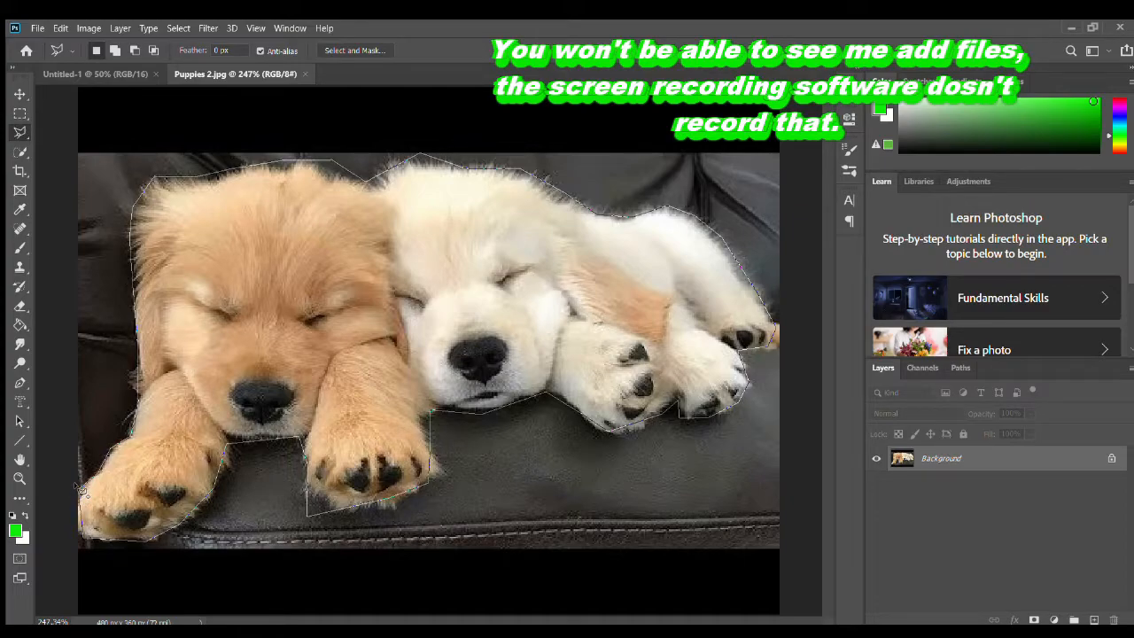
click(78, 489)
click(75, 486)
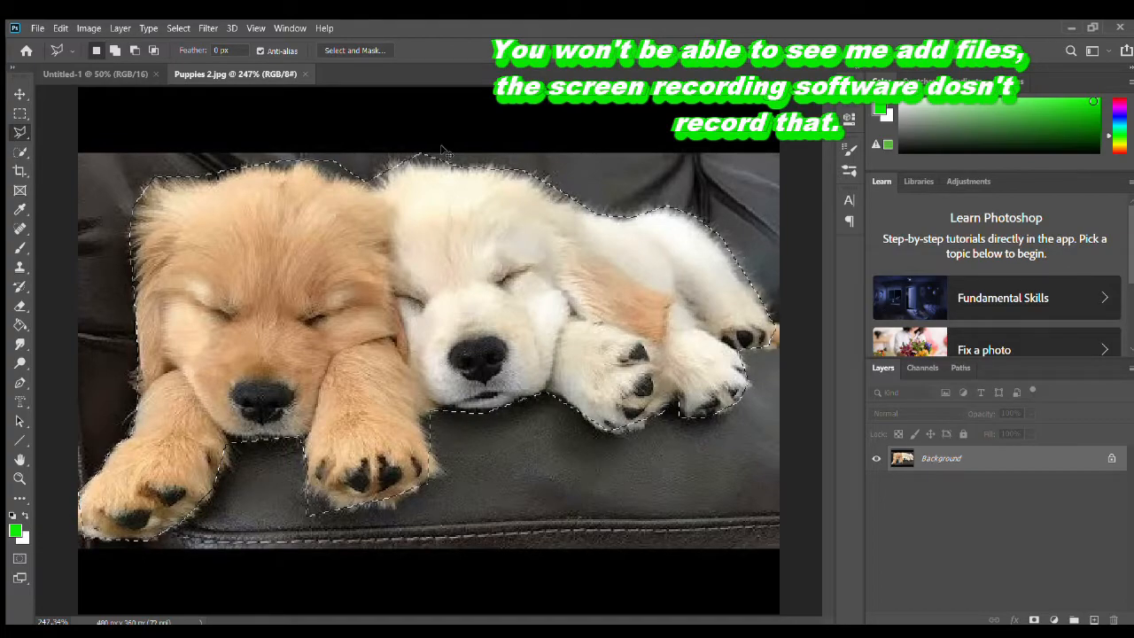
- Cut the selected puppies out of the photo and paste them into the blank Untitled-1 document
key(ctrl+d)
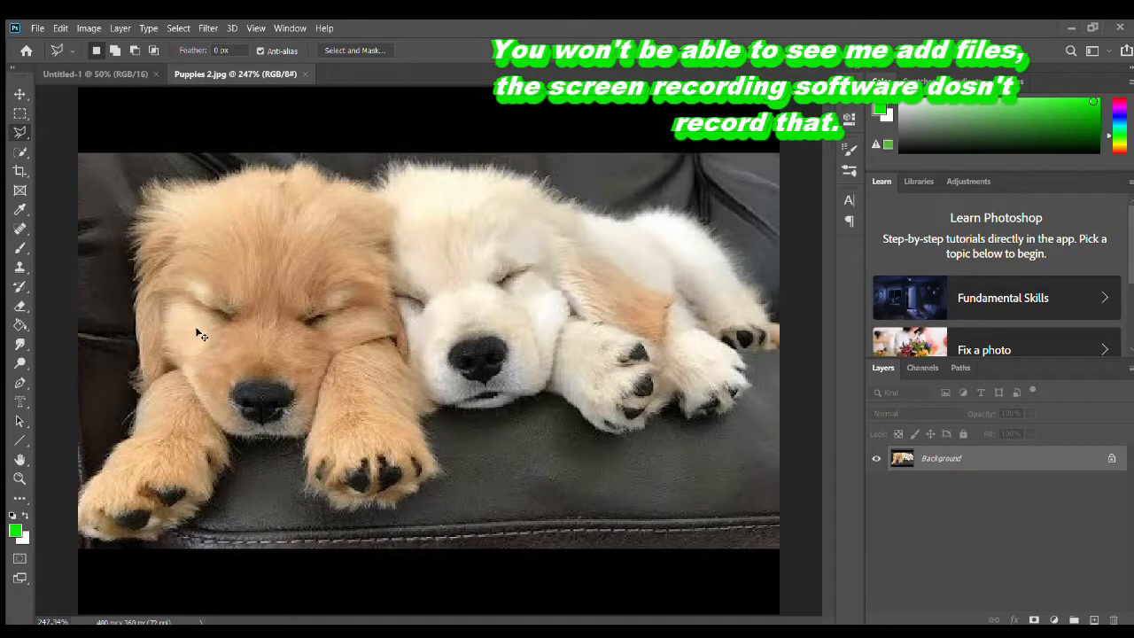
key(ctrl+d)
key(ctrl+z)
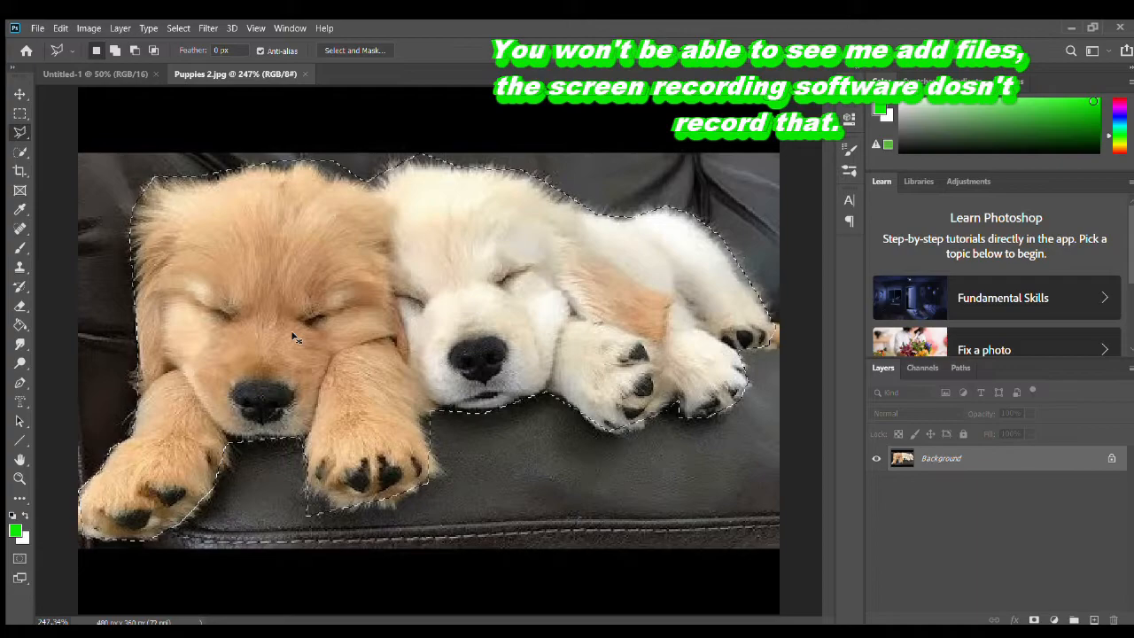
key(BackSpace)
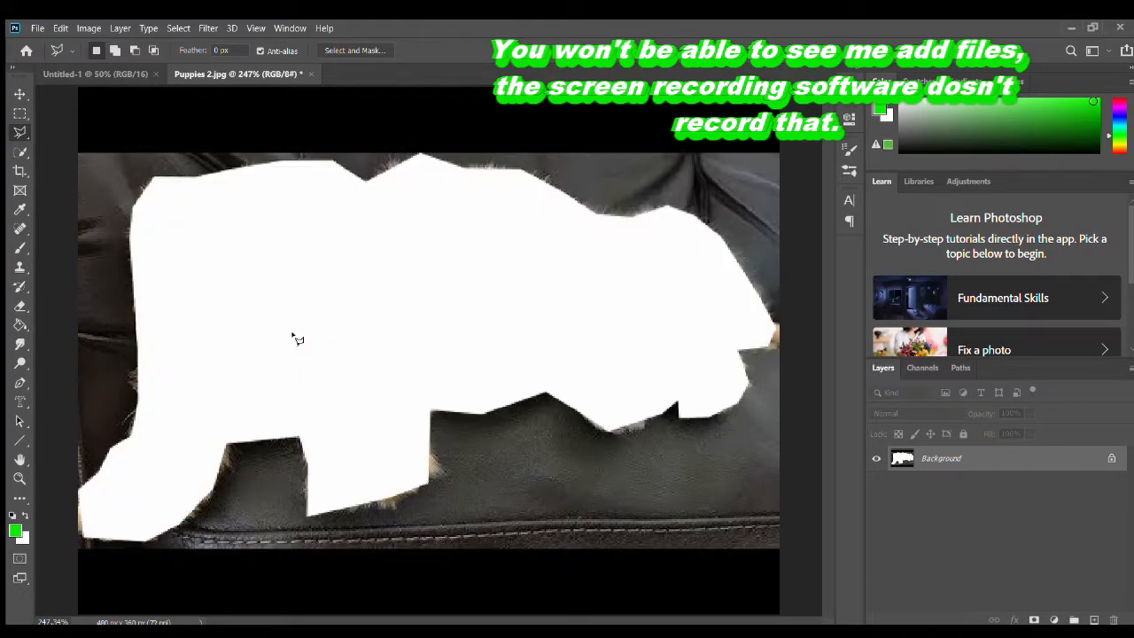
click(93, 74)
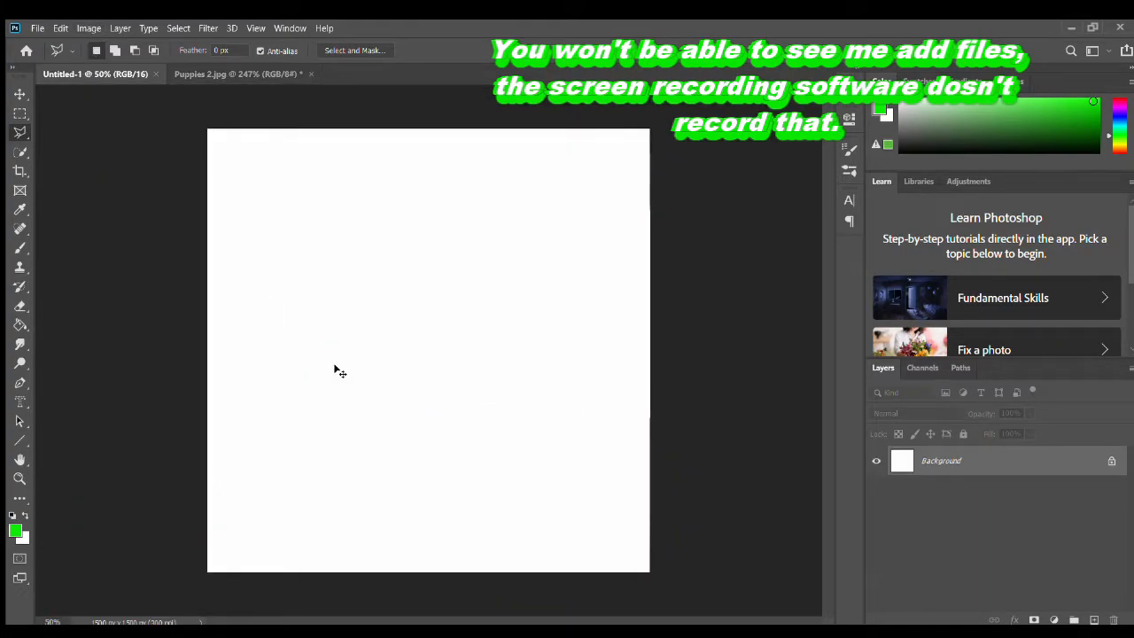
key(ctrl+v)
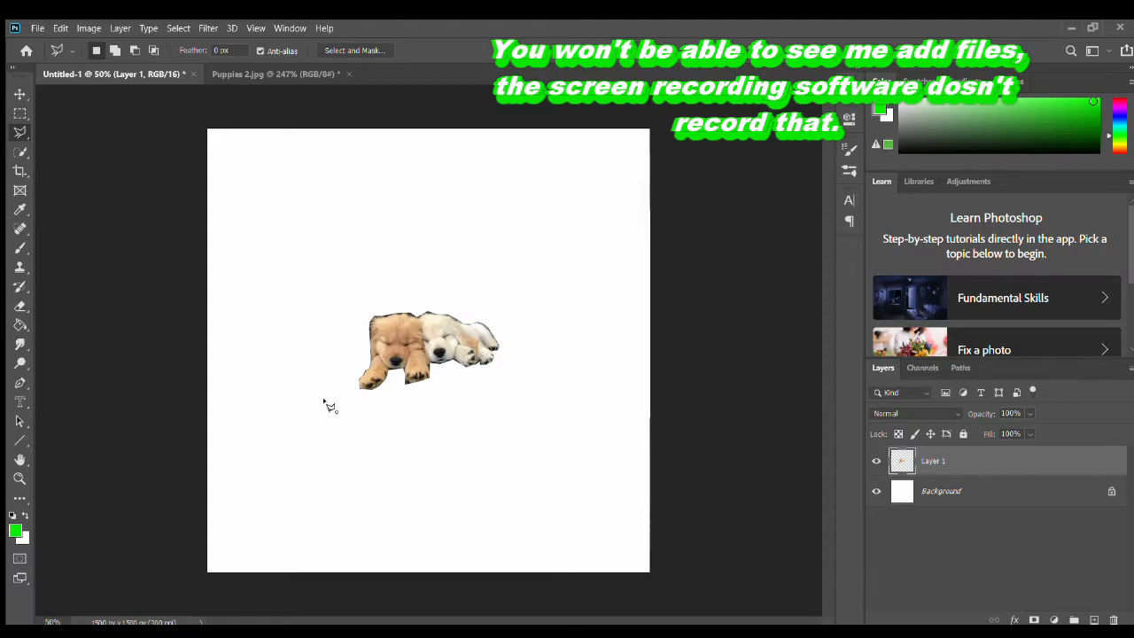
click(326, 402)
key(Escape)
- Free Transform the pasted puppies to about 318% and fit them across the full width of the canvas's upper part
key(ctrl+t)
drag(422, 356, 348, 256)
drag(292, 202, 272, 173)
drag(348, 207, 630, 406)
mouse_move(429, 373)
mouse_down()
mouse_move(413, 496)
mouse_move(453, 338)
mouse_move(448, 379)
mouse_up()
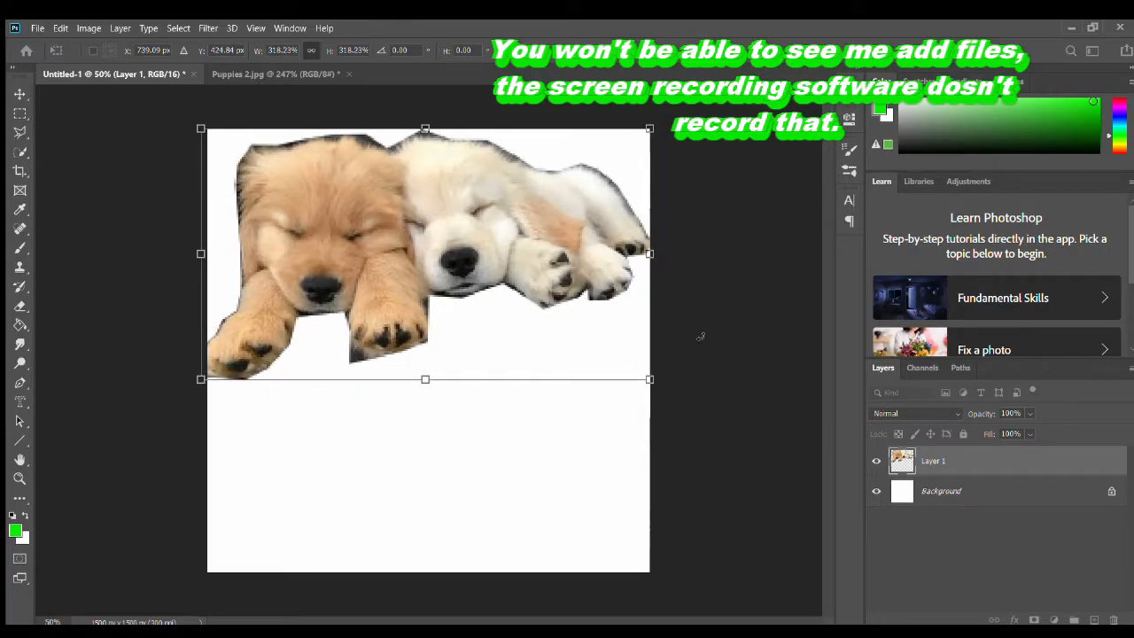
key(Return)
- Select the white puppy with the Polygonal Lasso and delete it, keeping only the golden puppy
key(l)
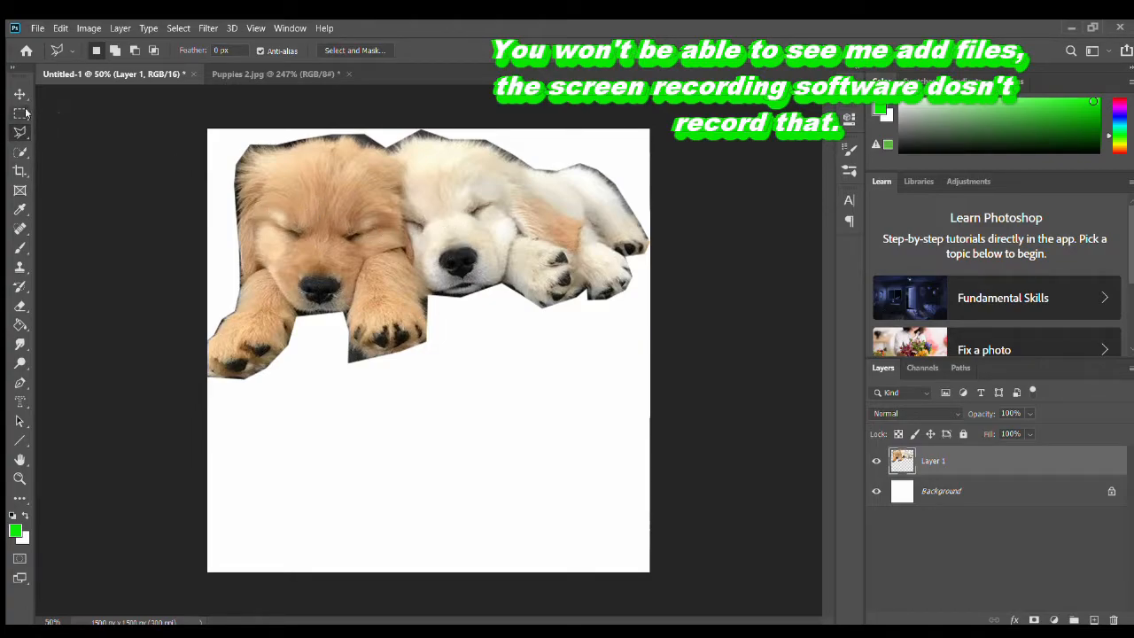
click(430, 288)
click(392, 138)
click(496, 121)
click(594, 139)
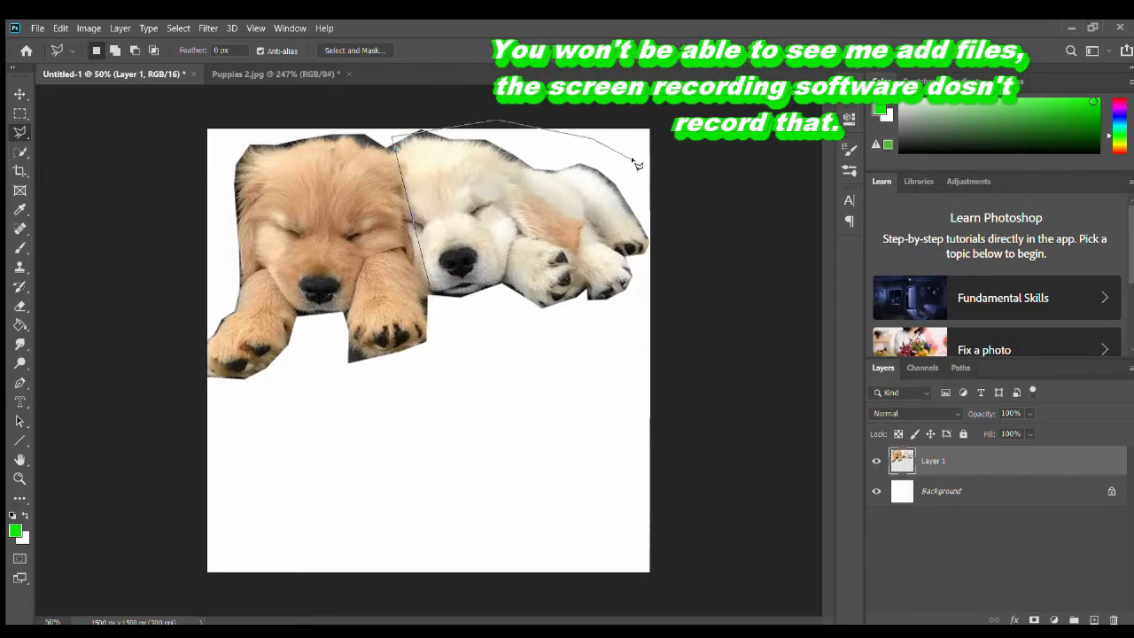
click(680, 213)
click(655, 351)
click(462, 388)
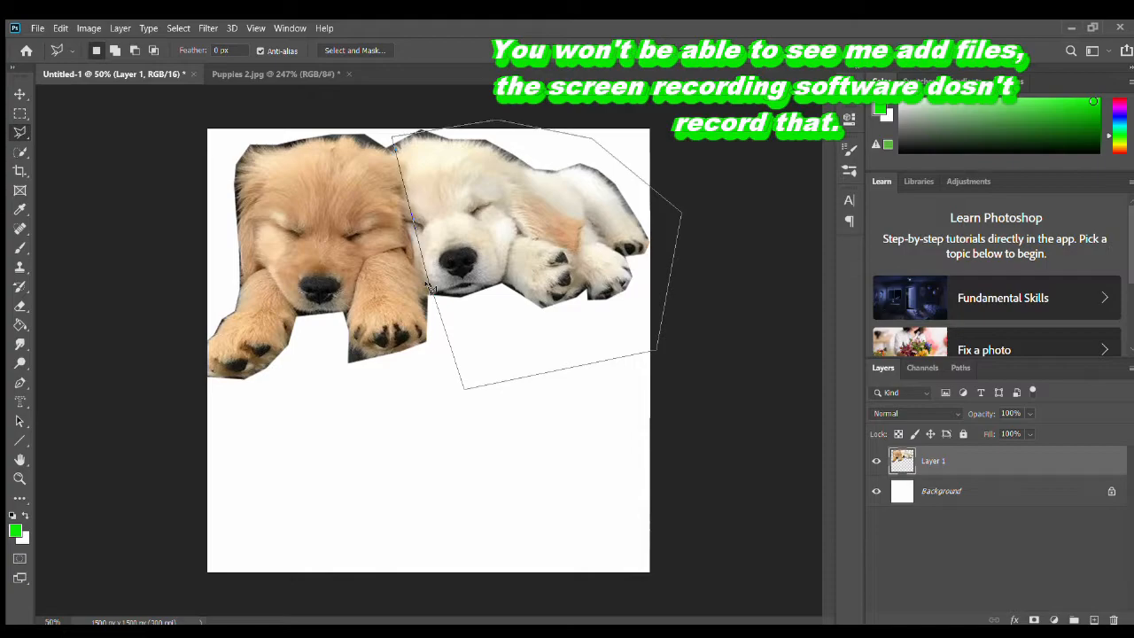
click(429, 287)
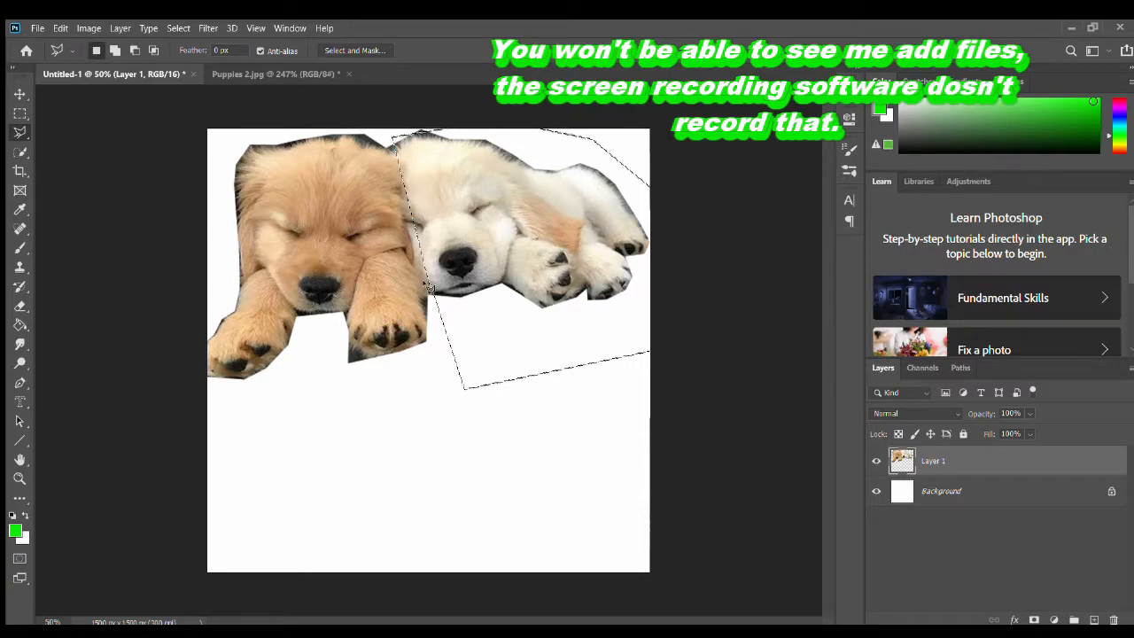
key(Delete)
key(ctrl+d)
- Lasso the leftover strips beside and above the golden puppy, delete them and clear the selection
click(430, 308)
click(383, 129)
click(396, 100)
click(478, 124)
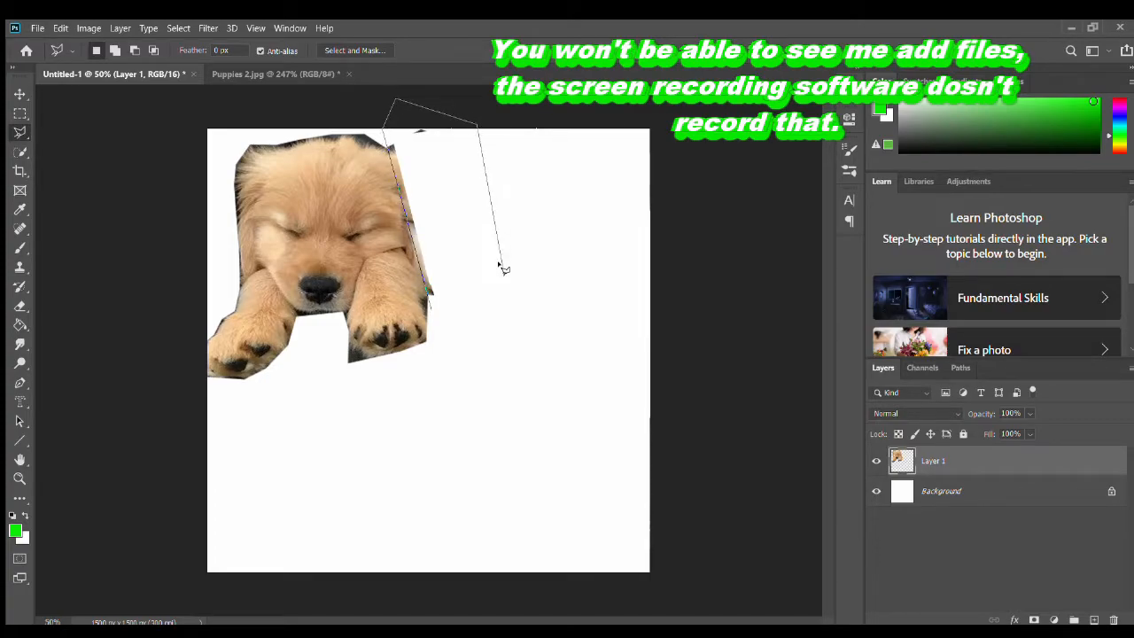
click(502, 264)
click(624, 237)
click(541, 479)
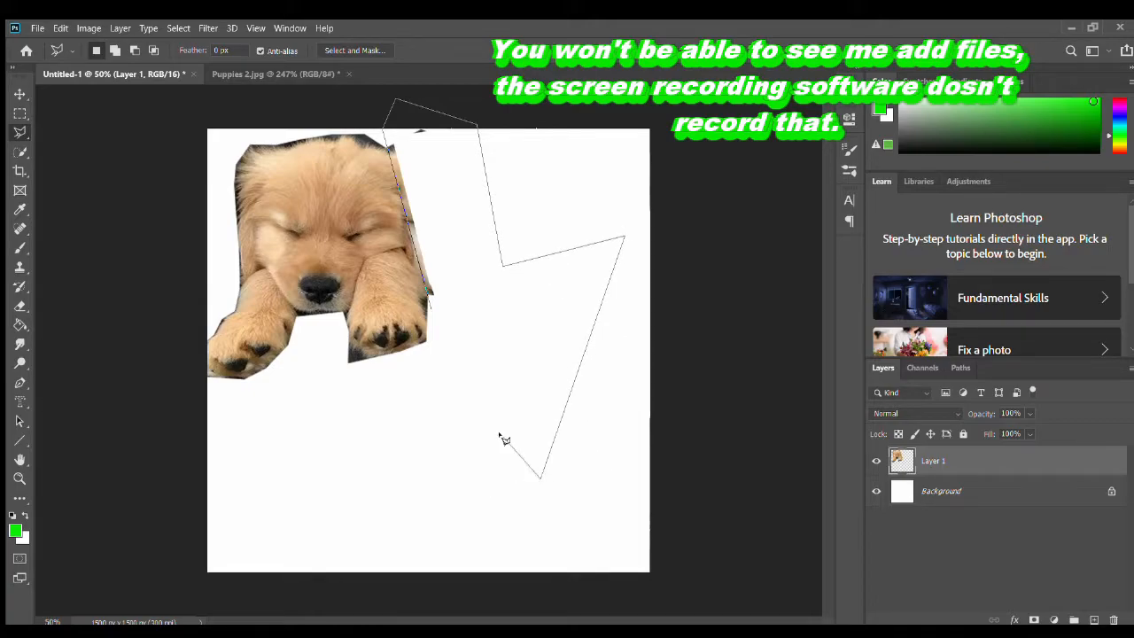
click(547, 312)
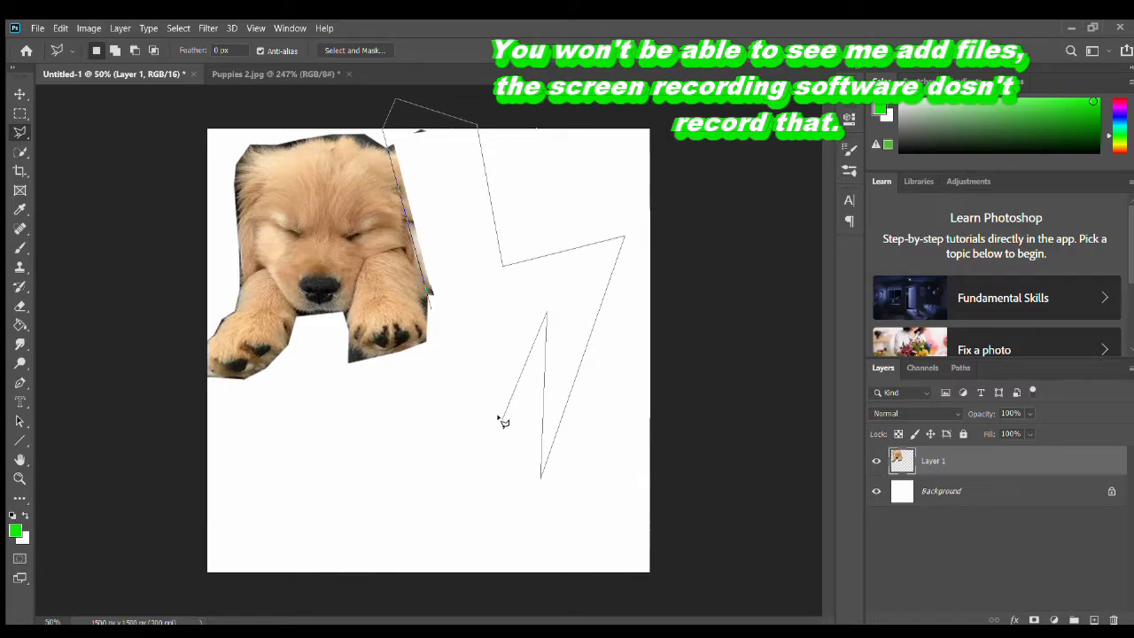
double_click(508, 322)
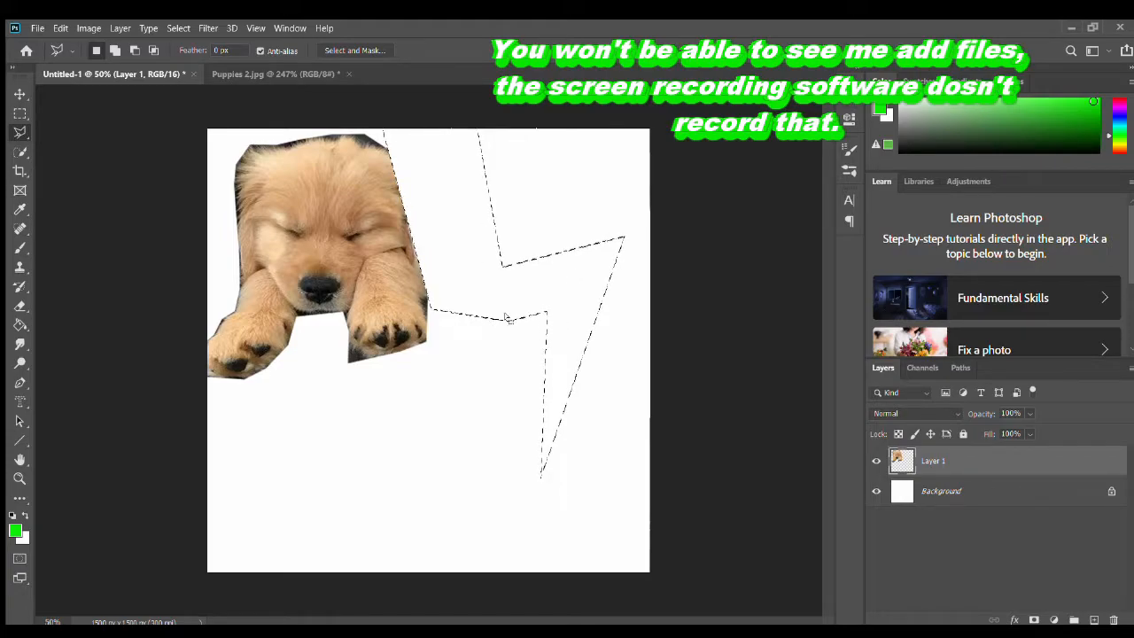
key(Return)
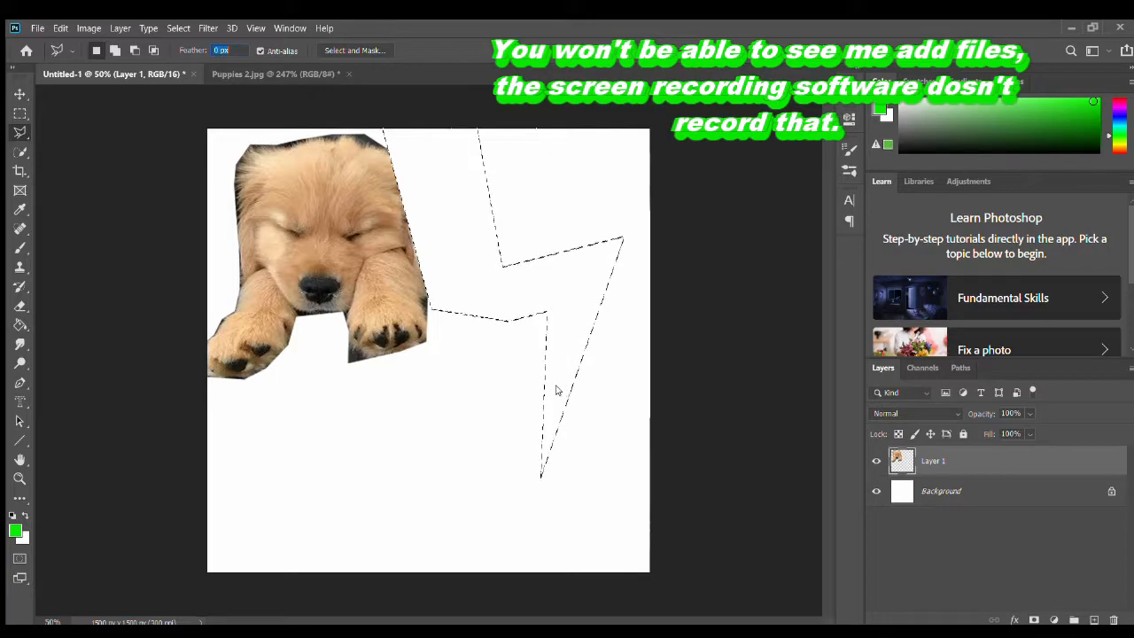
click(736, 306)
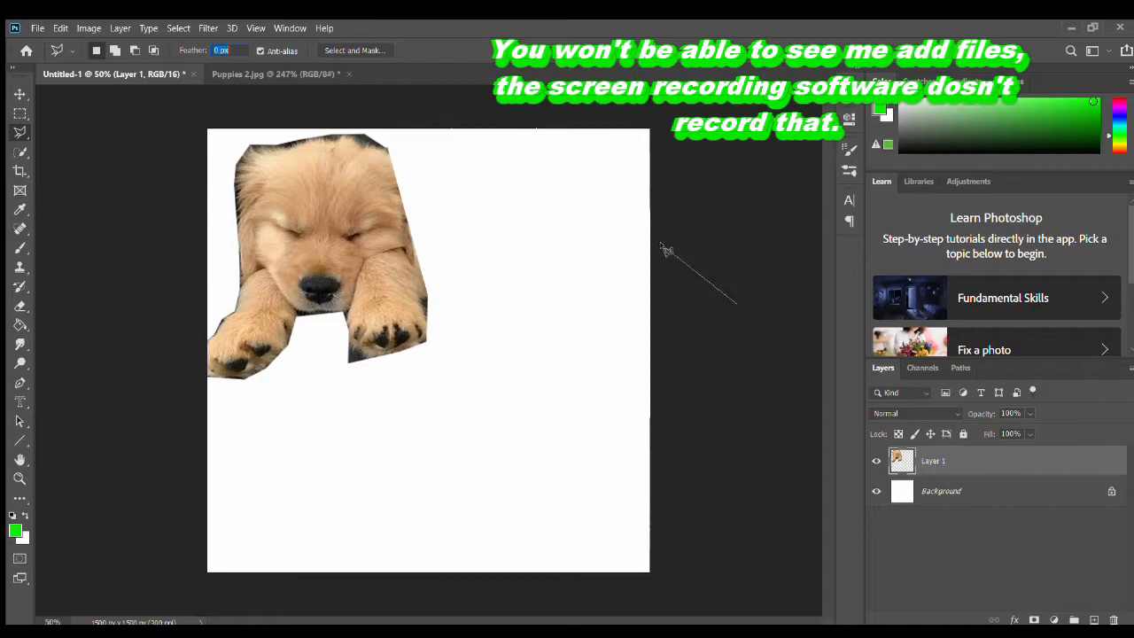
key(Escape)
- Switch to the Rectangular Marquee tool and close the Puppies 2.jpg photo
click(20, 114)
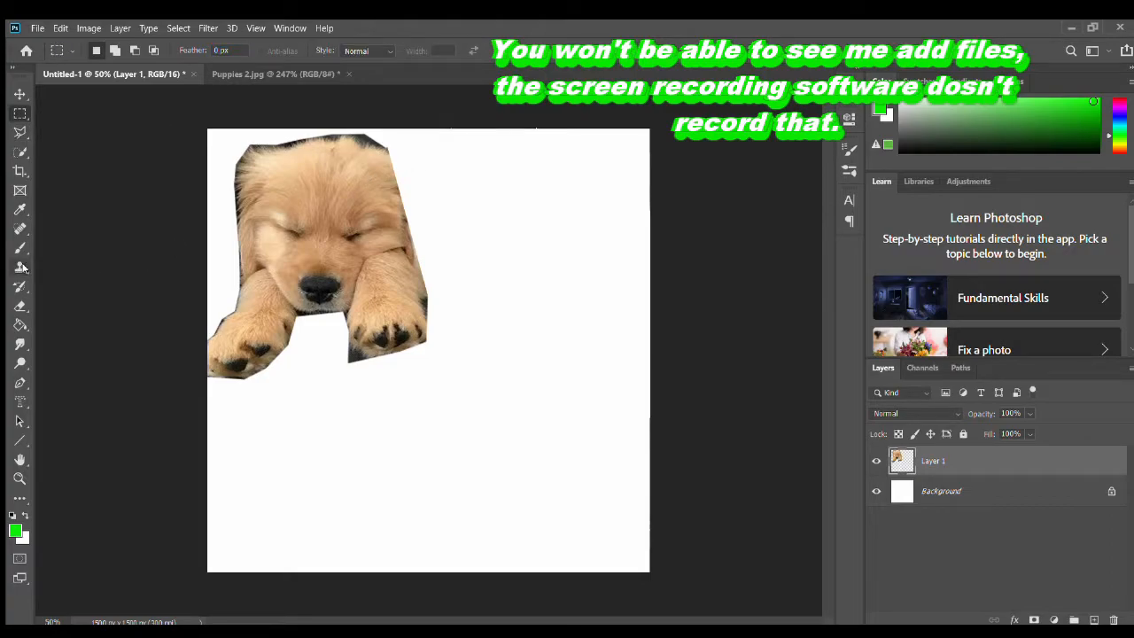
click(345, 73)
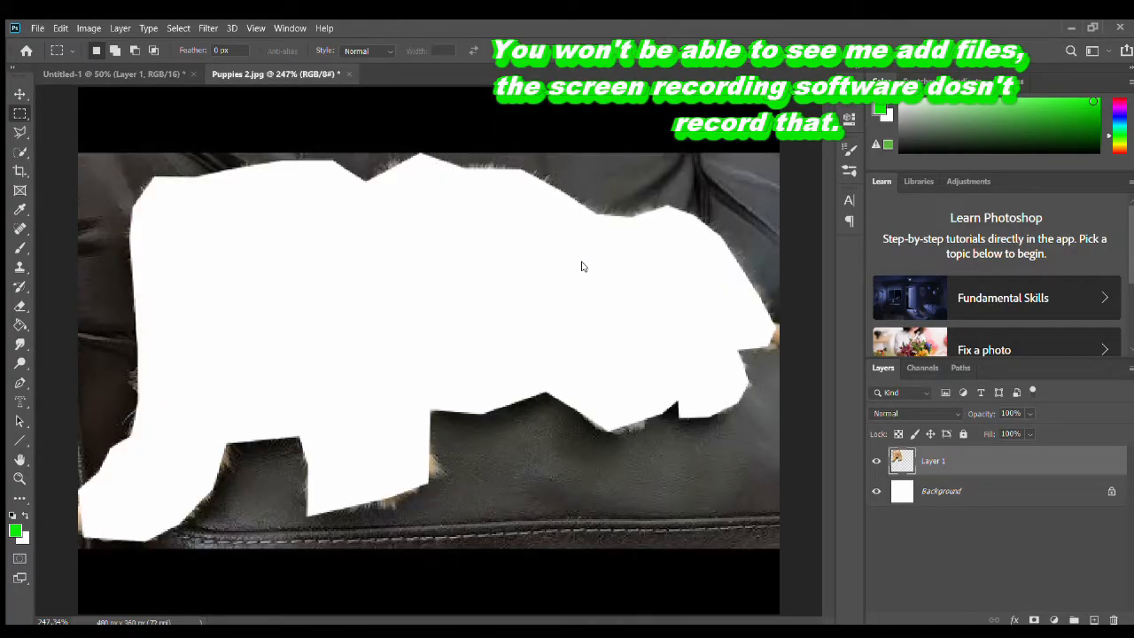
key(ctrl+w)
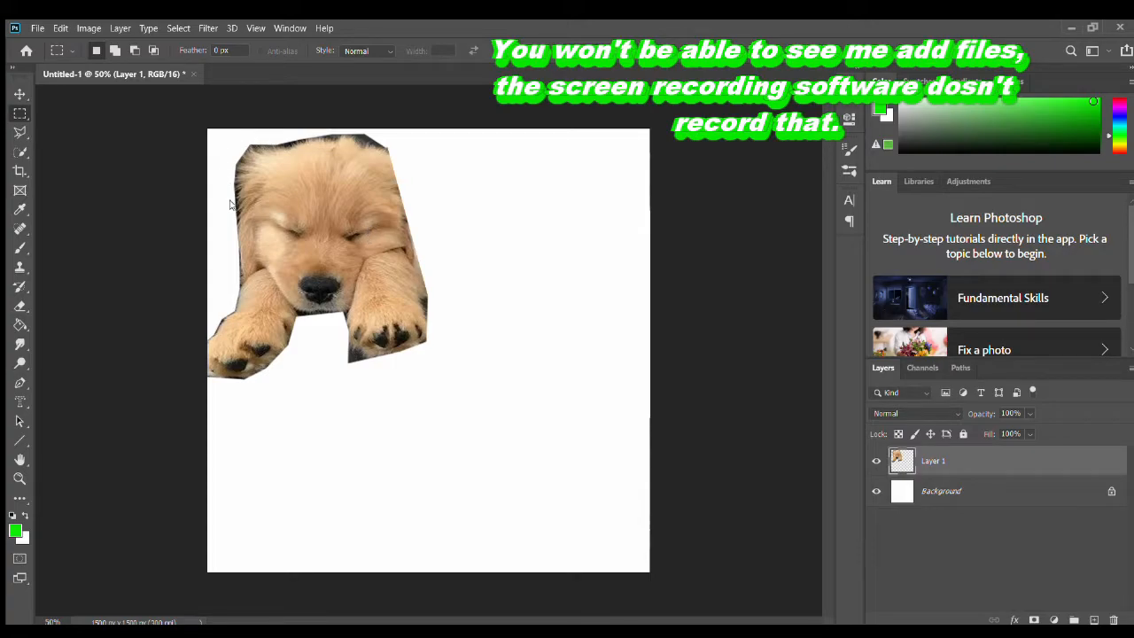
- Open galaxy.jpg and bring it to the front of the Untitled-1 document
double_click(346, 203)
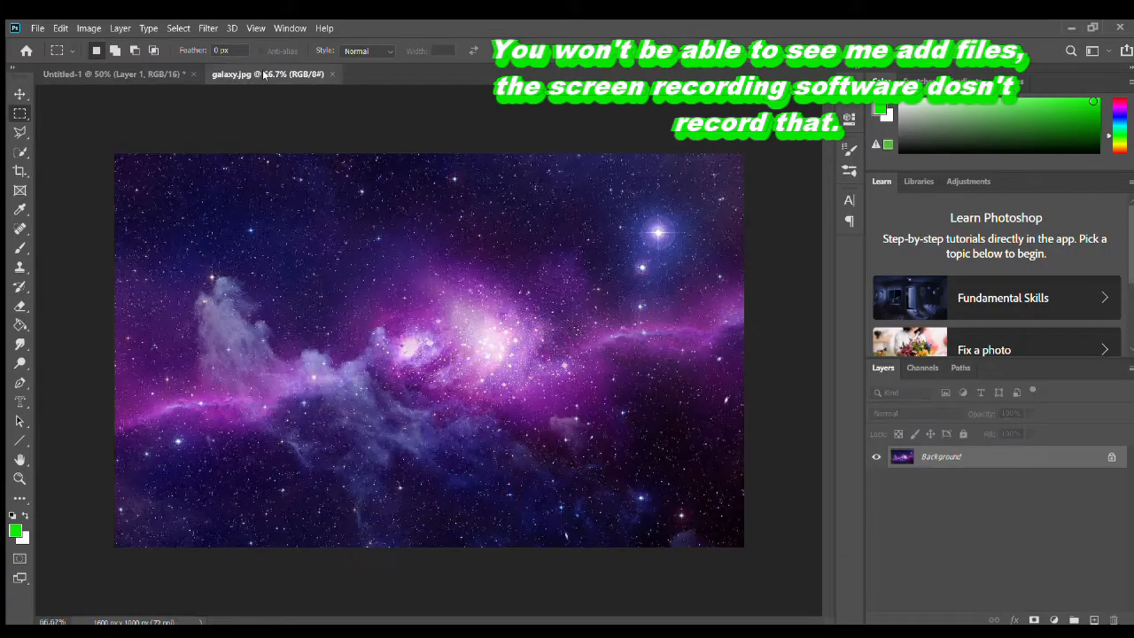
click(119, 74)
click(213, 73)
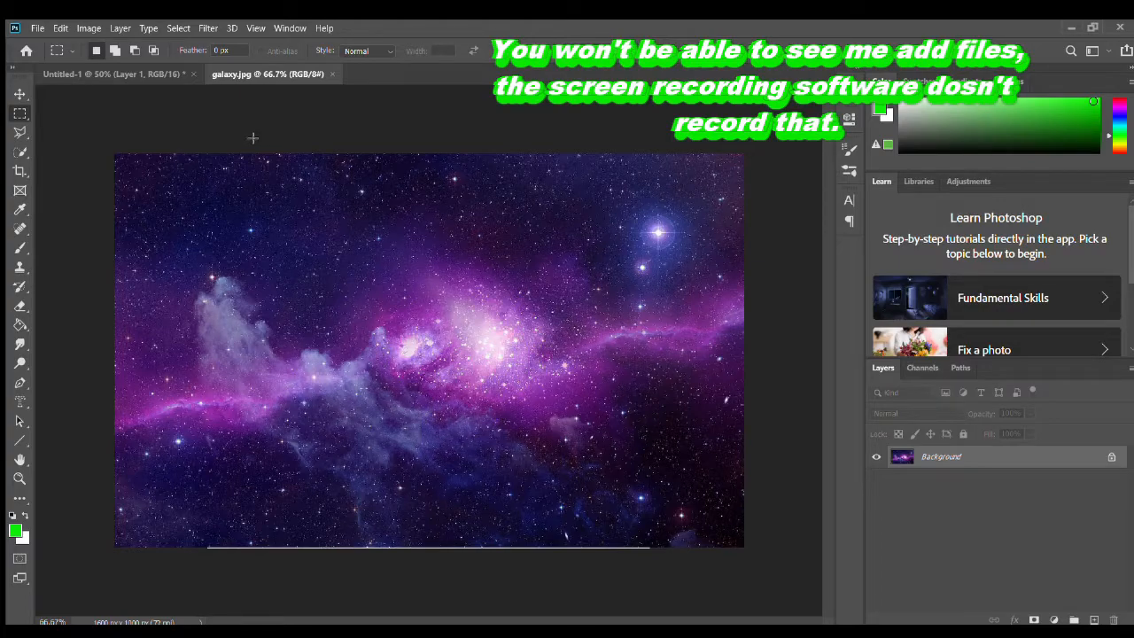
- Copy the entire galaxy image and paste it as a new layer into the Untitled-1 document
key(ctrl+a)
click(251, 404)
key(ctrl+a)
click(118, 76)
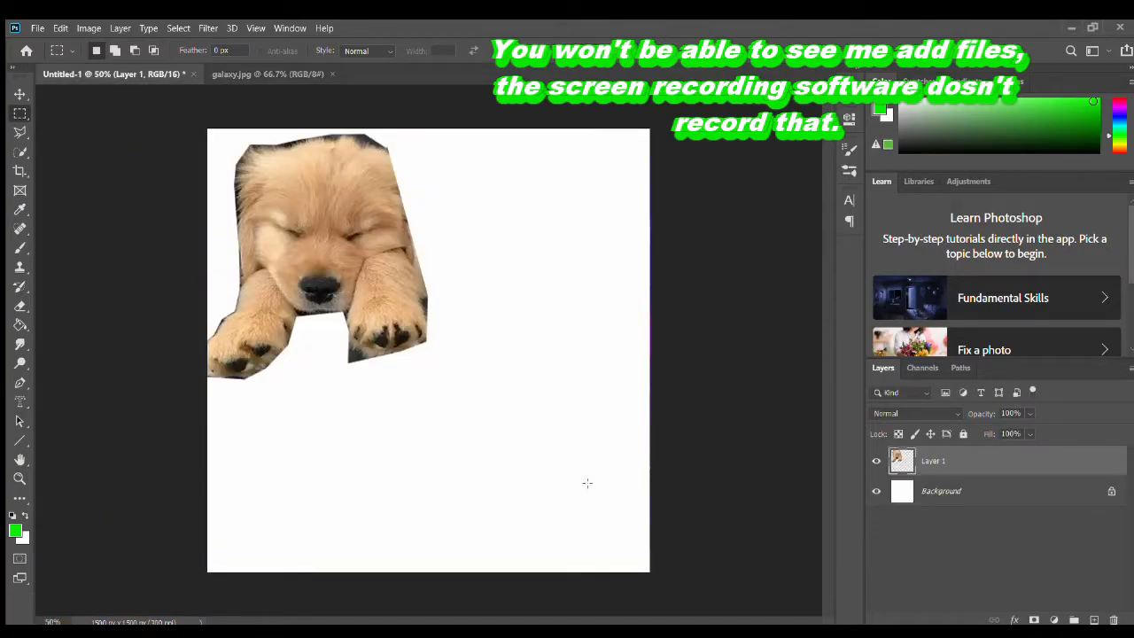
key(ctrl+v)
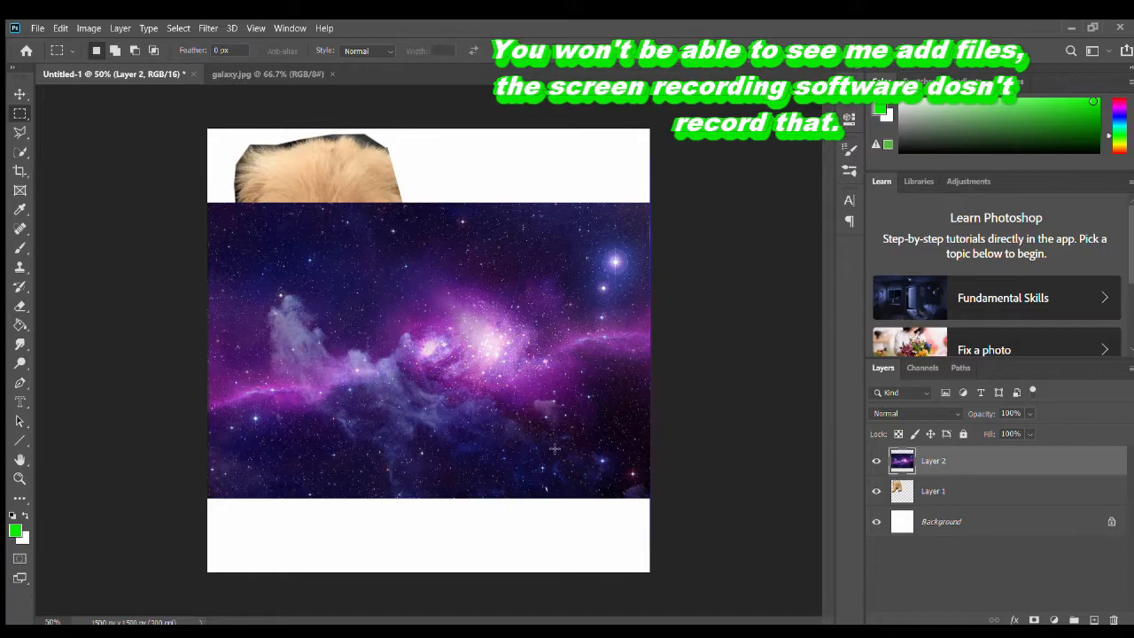
- Move the galaxy layer up to the canvas's top edge and scale it proportionally to 94.78%
key(ctrl+t)
drag(443, 365, 434, 288)
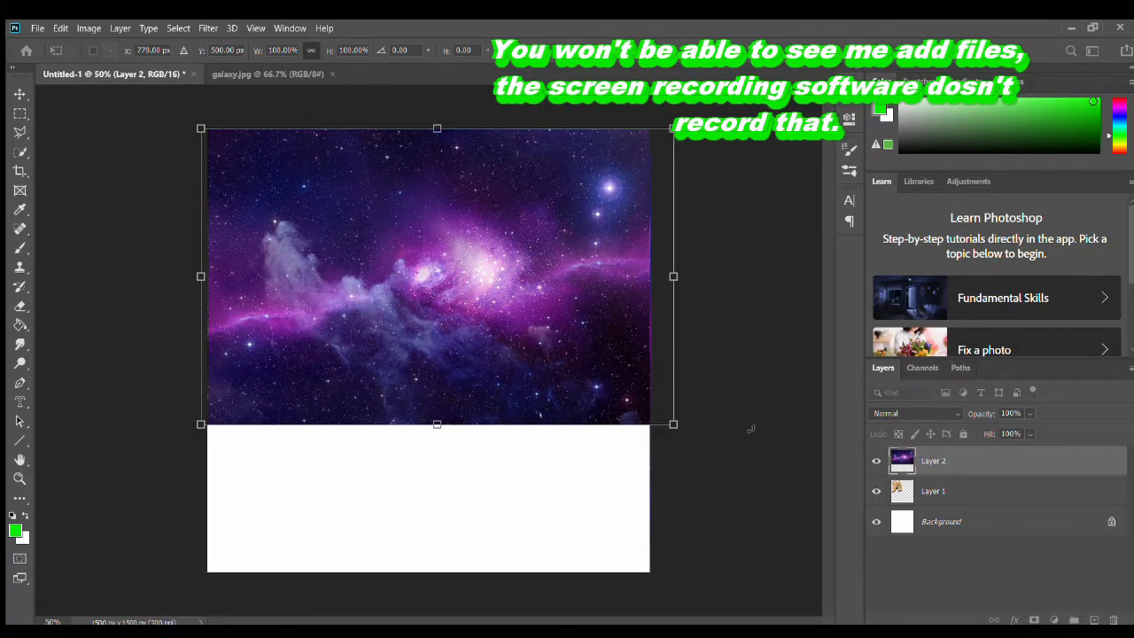
drag(674, 425, 653, 405)
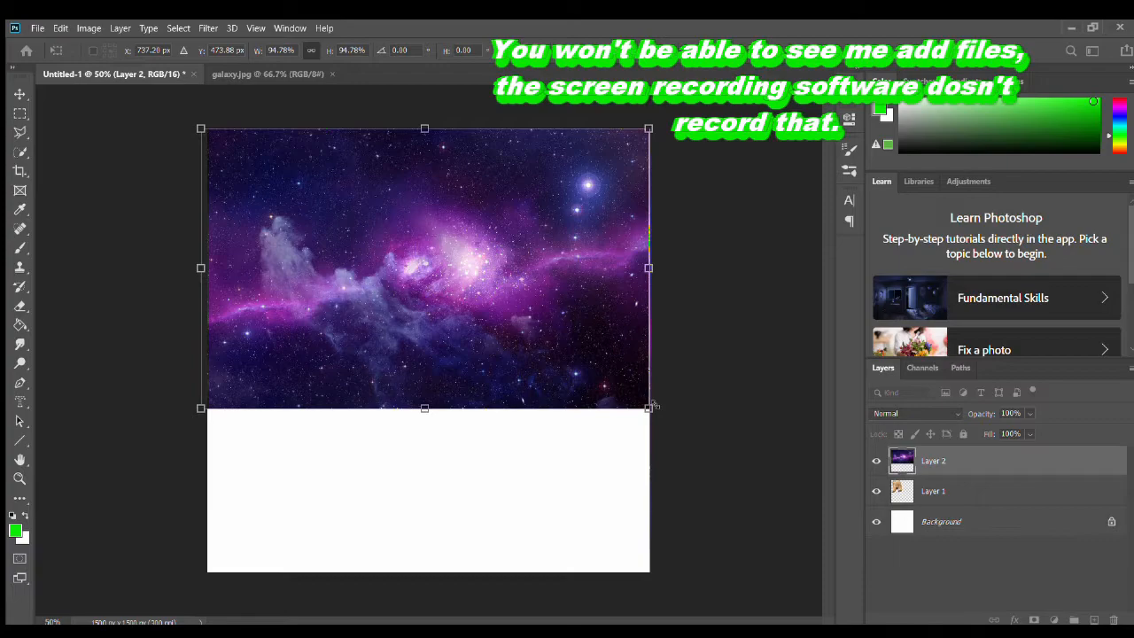
key(Return)
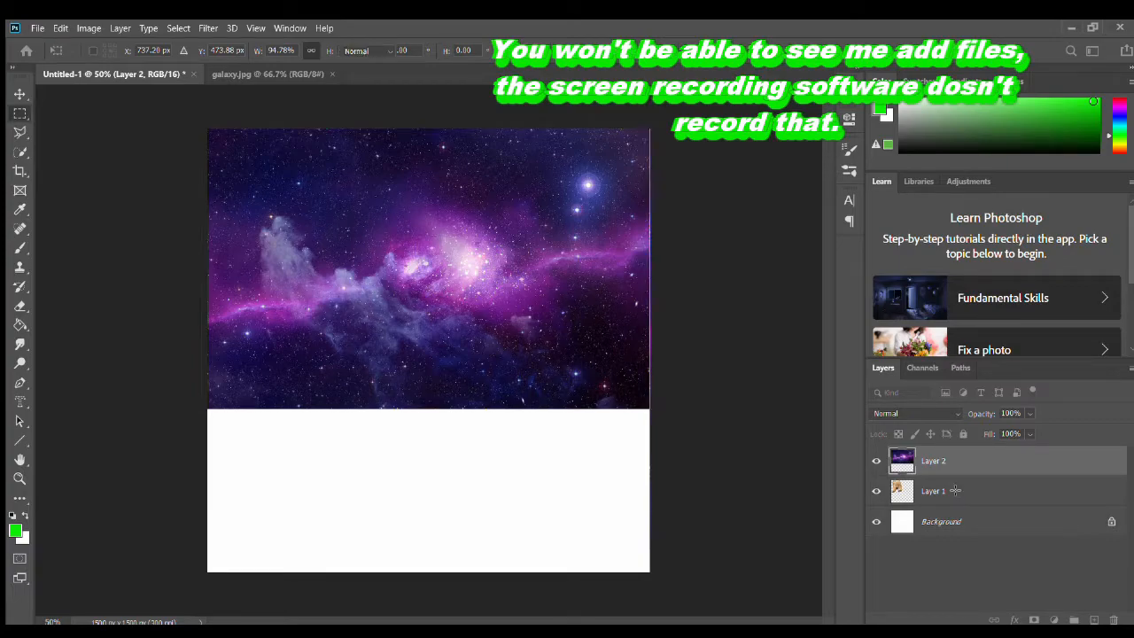
- Move the puppy's Layer 1 above the galaxy's Layer 2 in the layer order
click(945, 487)
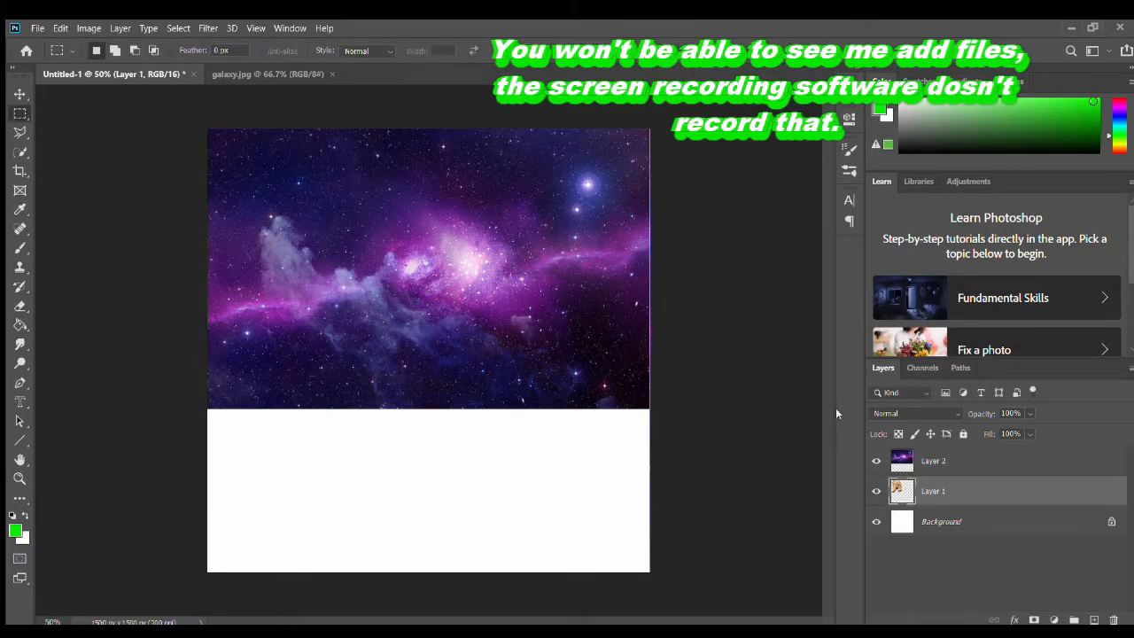
click(941, 459)
click(953, 514)
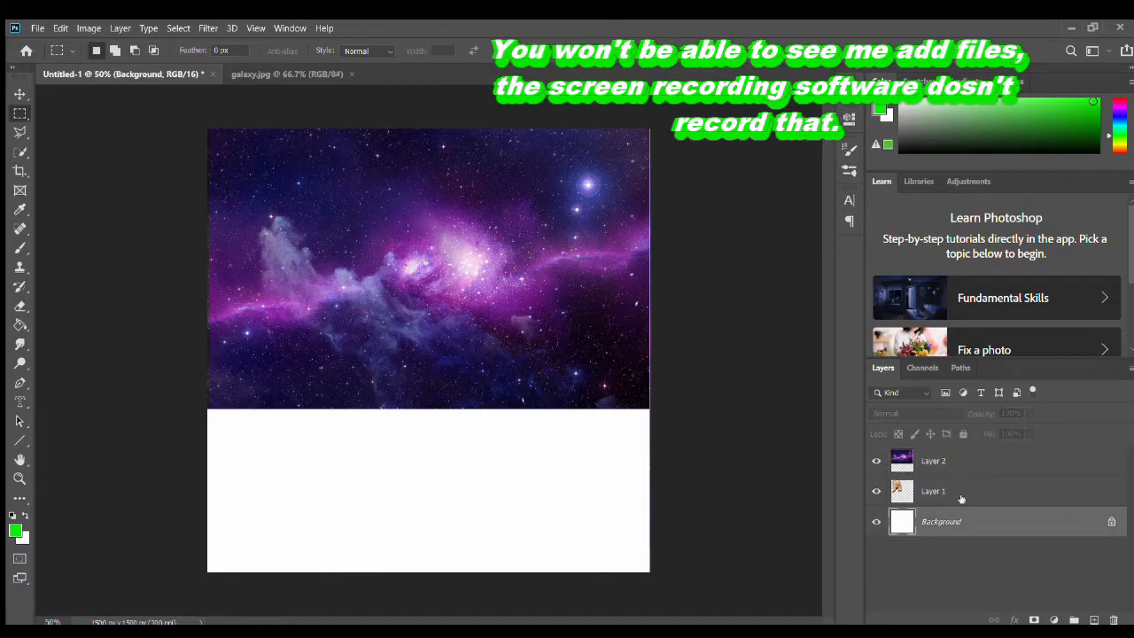
click(969, 500)
click(989, 472)
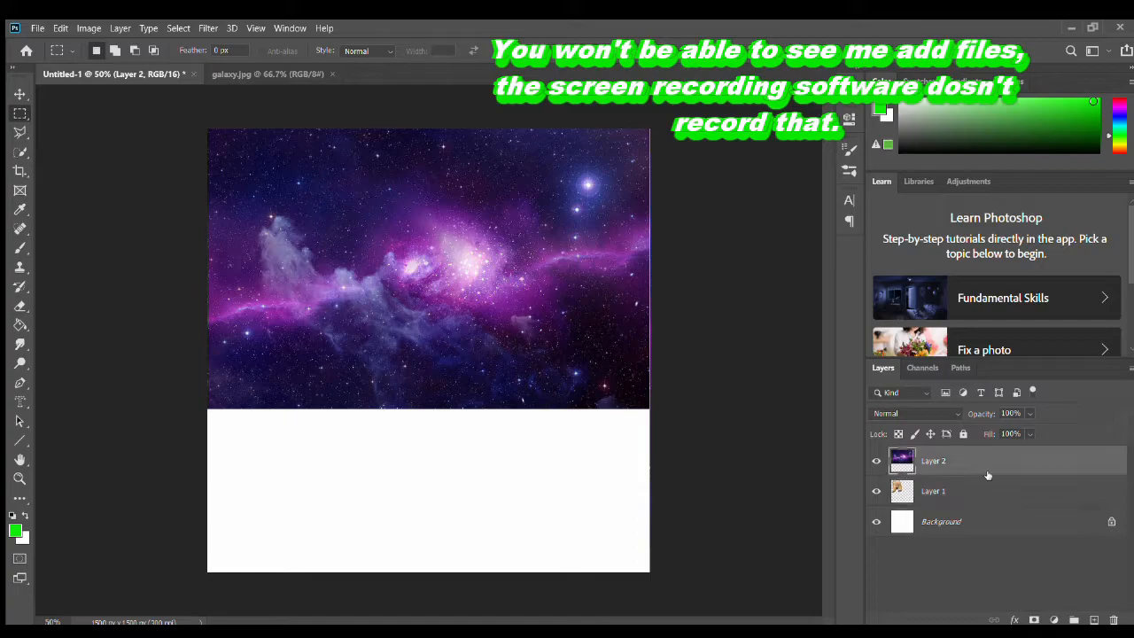
click(979, 498)
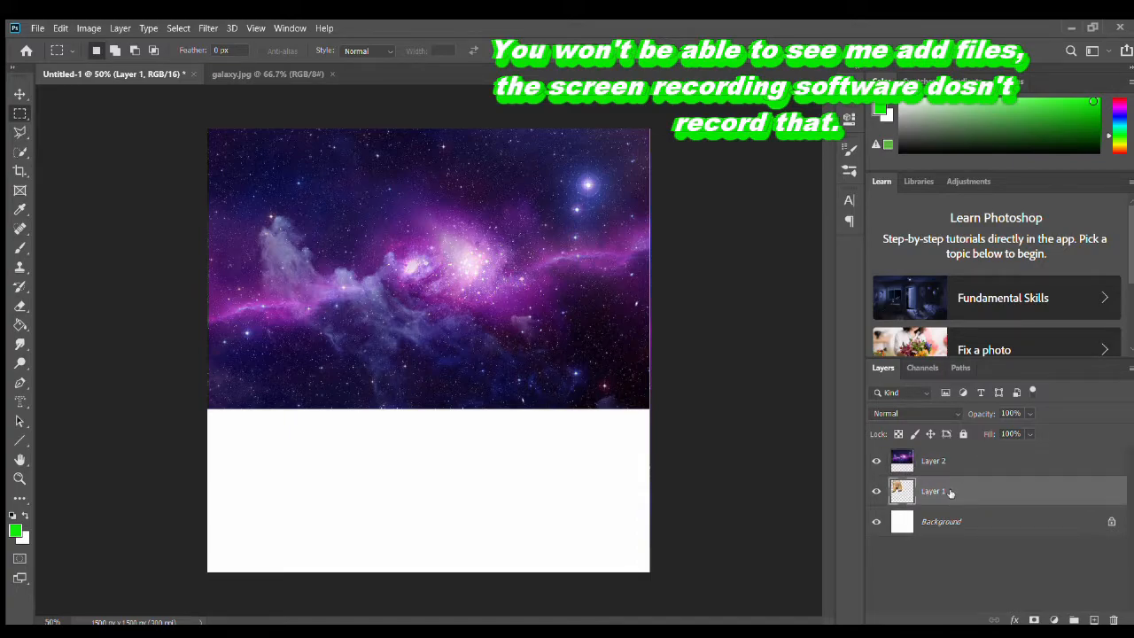
click(964, 461)
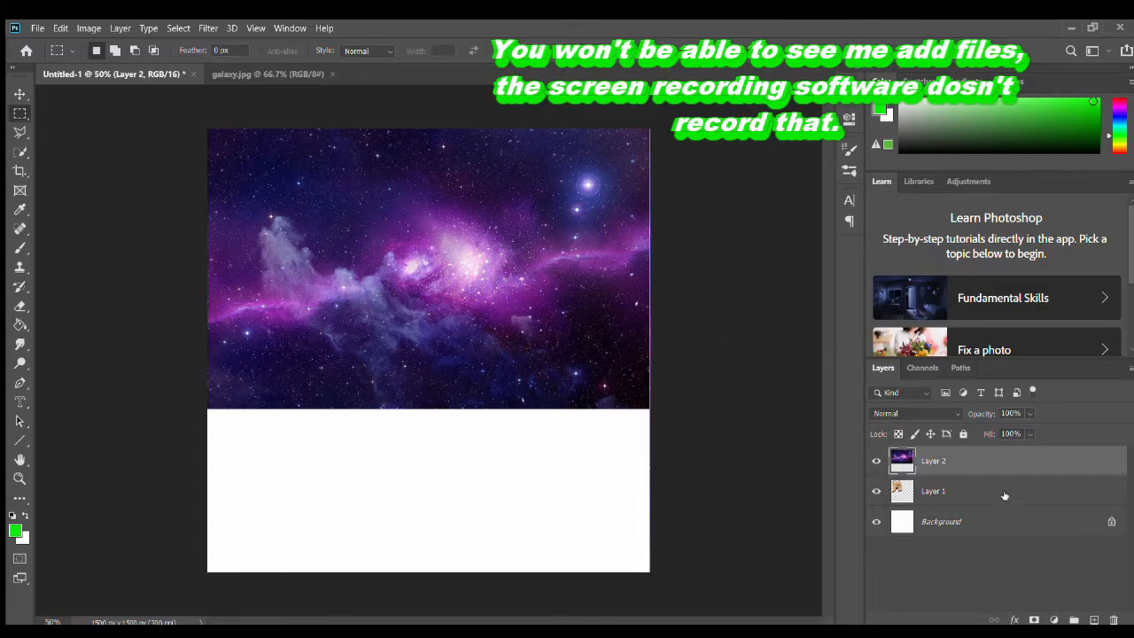
drag(993, 489, 996, 458)
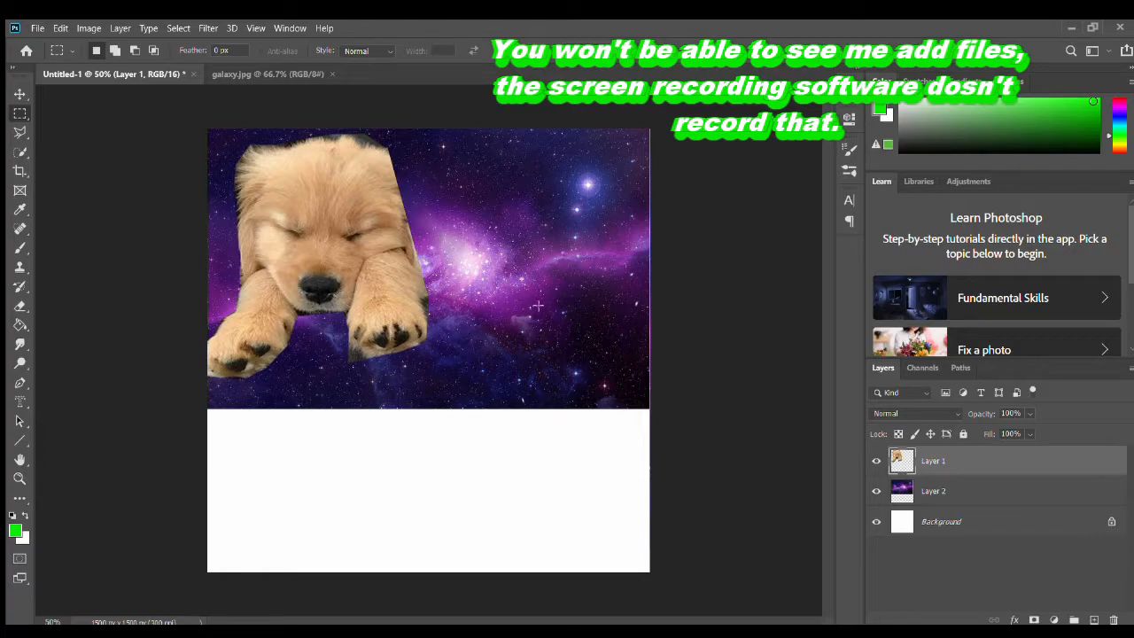
key(ctrl+t)
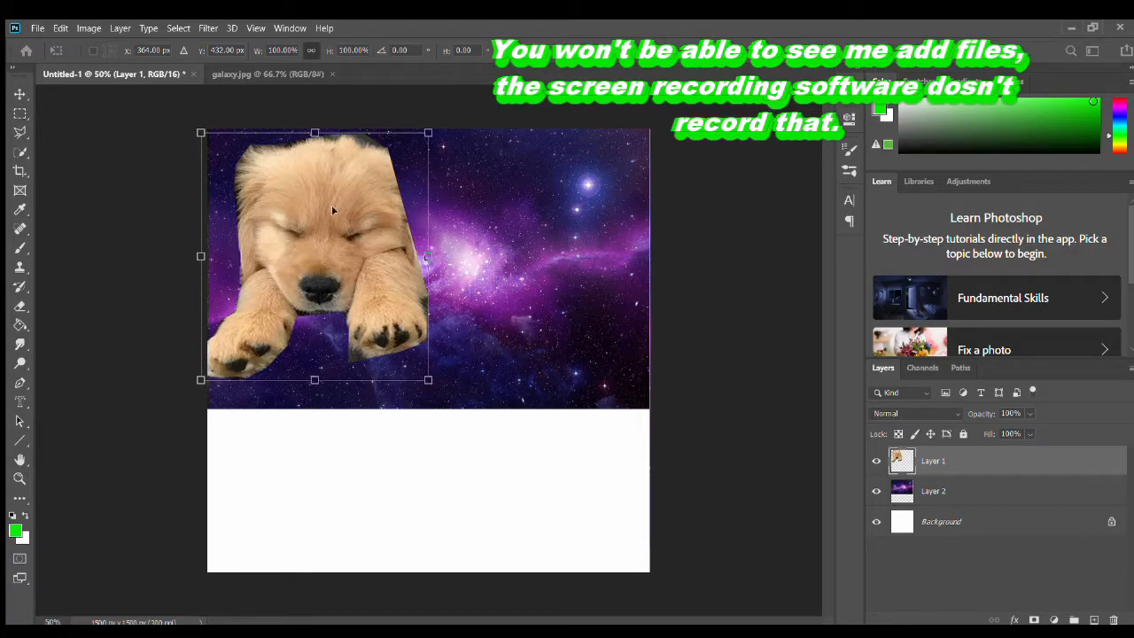
key(Return)
key(m)
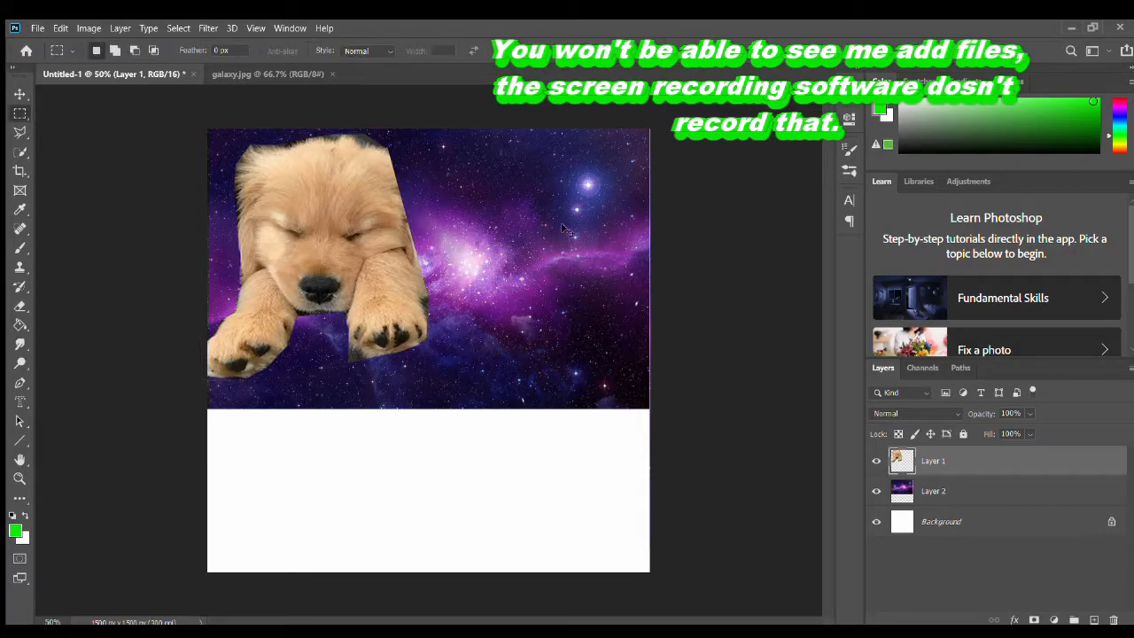
key(ctrl+t)
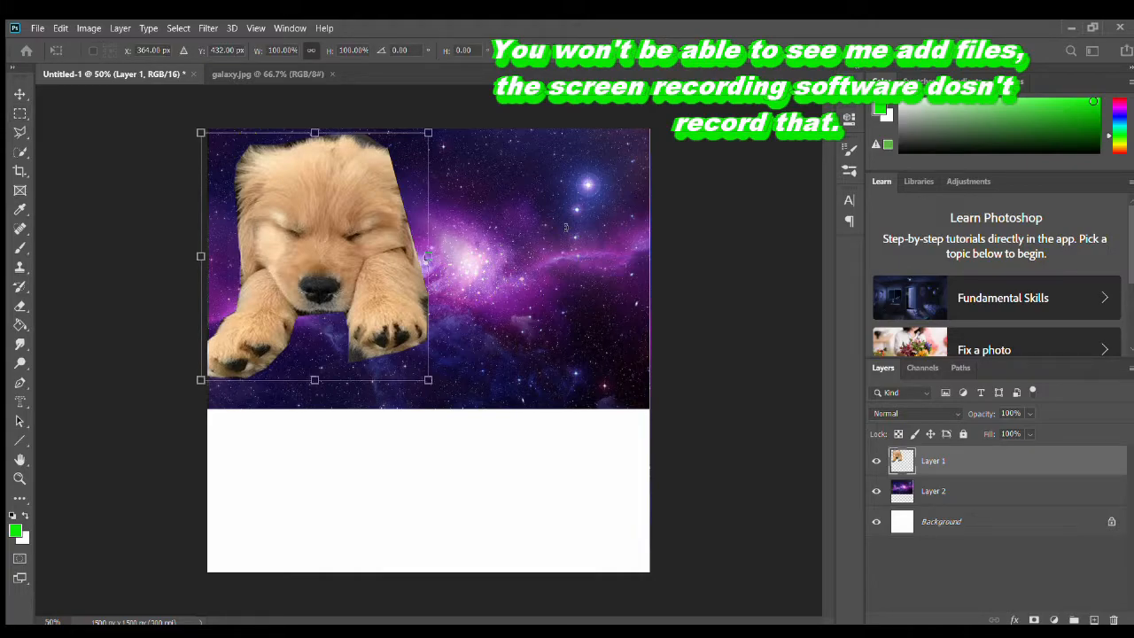
key(Return)
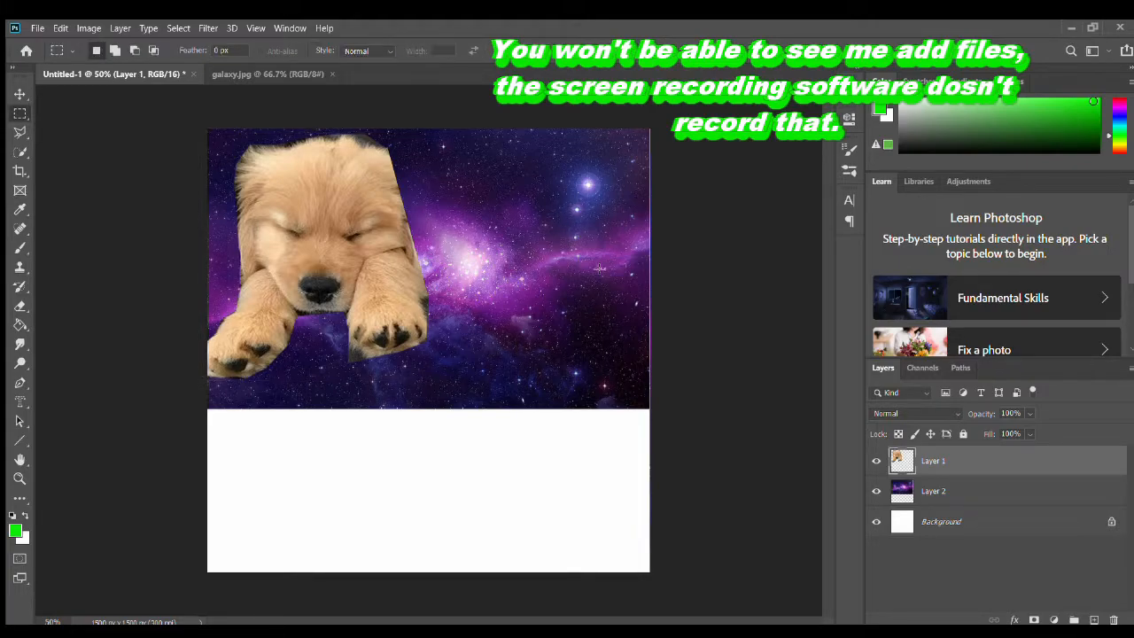
- Transform the galaxy layer: move it down to the canvas's bottom edge and scale it proportionally to 98.94%
click(968, 493)
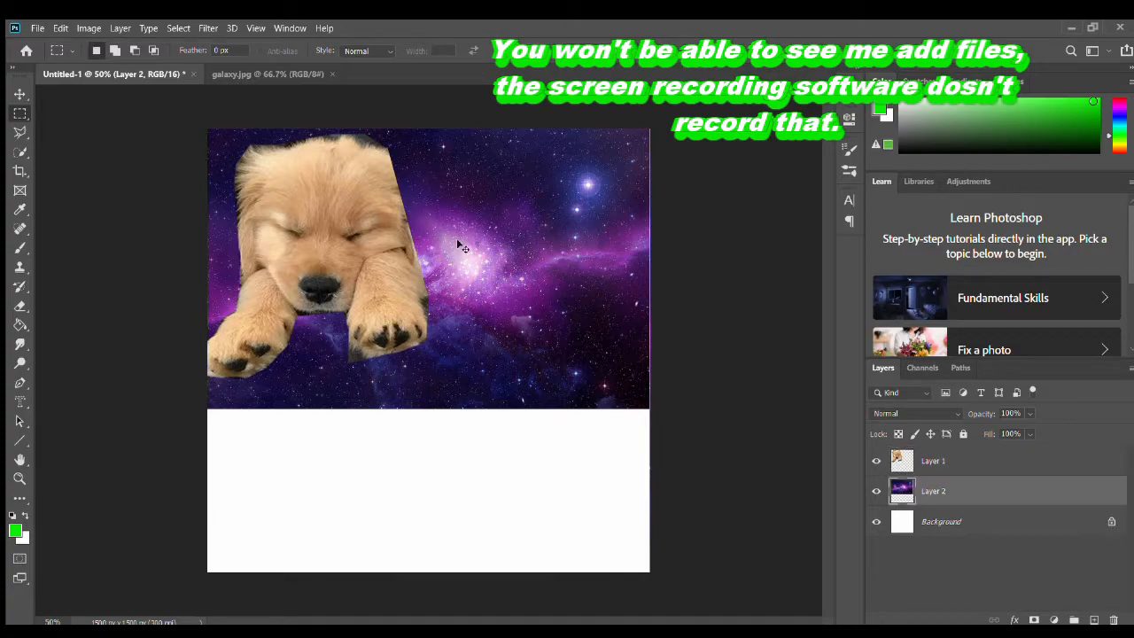
key(ctrl+t)
drag(514, 390, 496, 446)
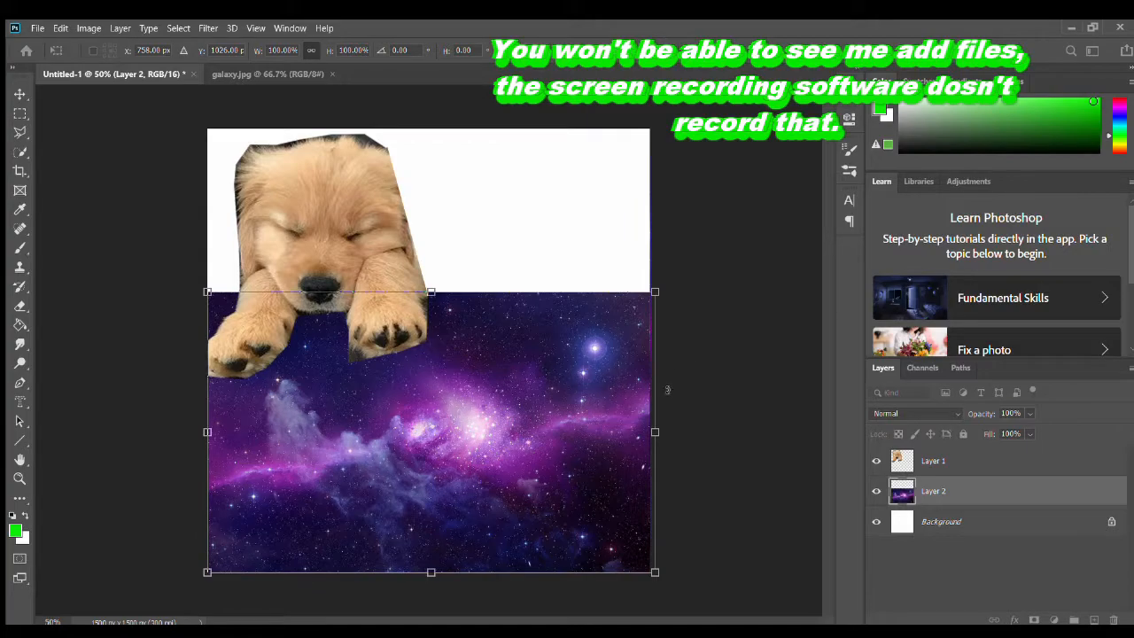
drag(656, 433, 651, 433)
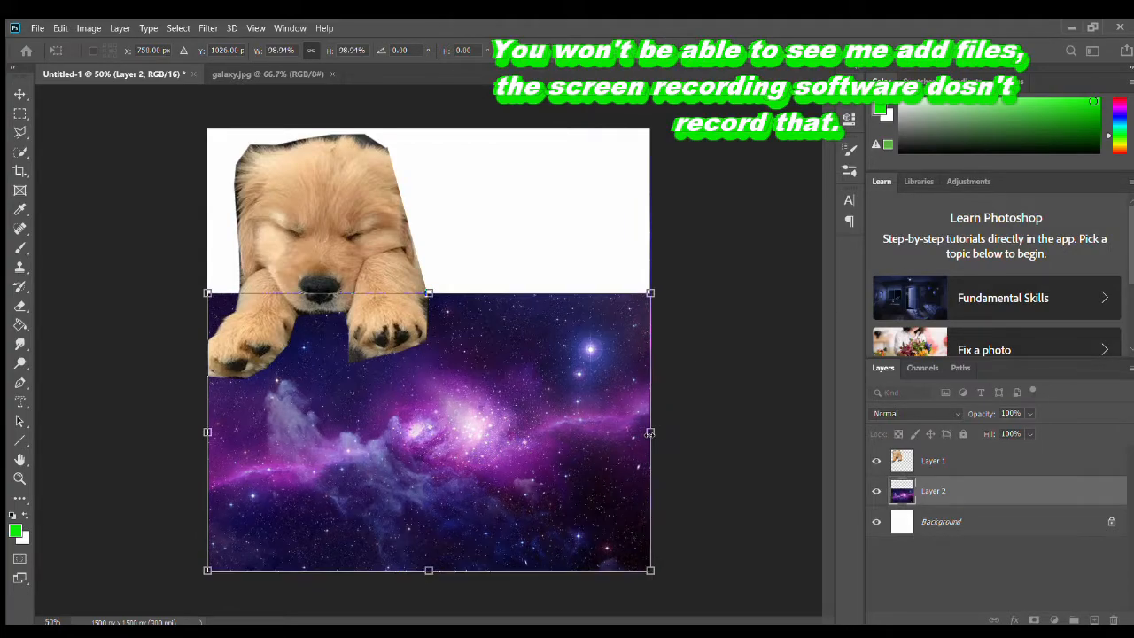
- Try enlarging the galaxy to 134.61% at the top of the canvas, and shrink it back to 98.89%
drag(651, 291, 767, 237)
drag(510, 475, 541, 355)
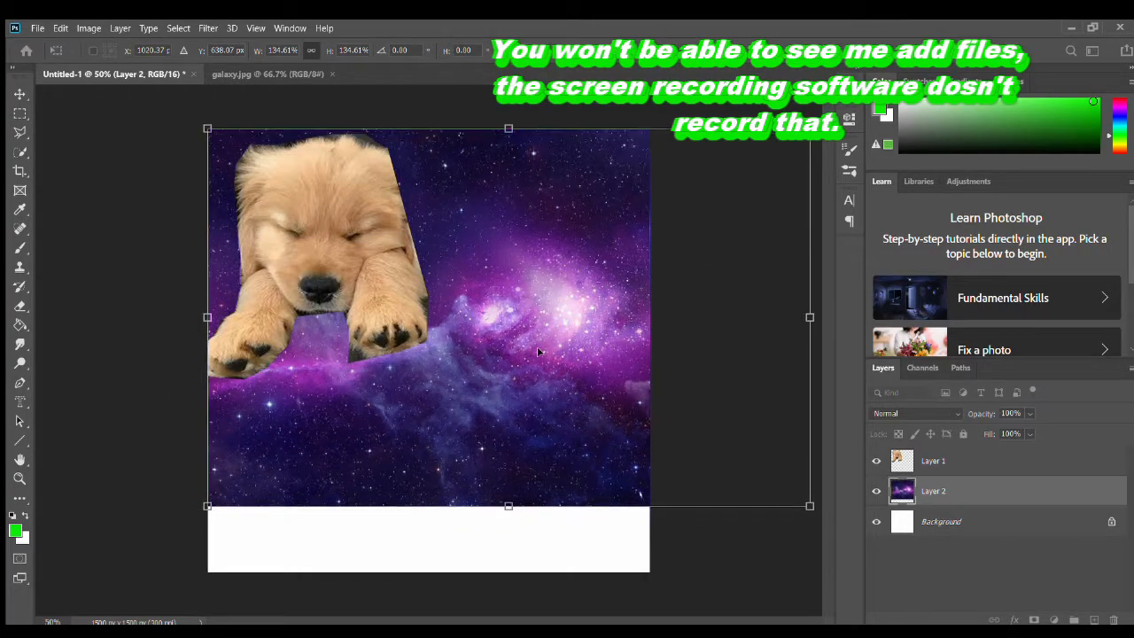
drag(810, 129, 626, 186)
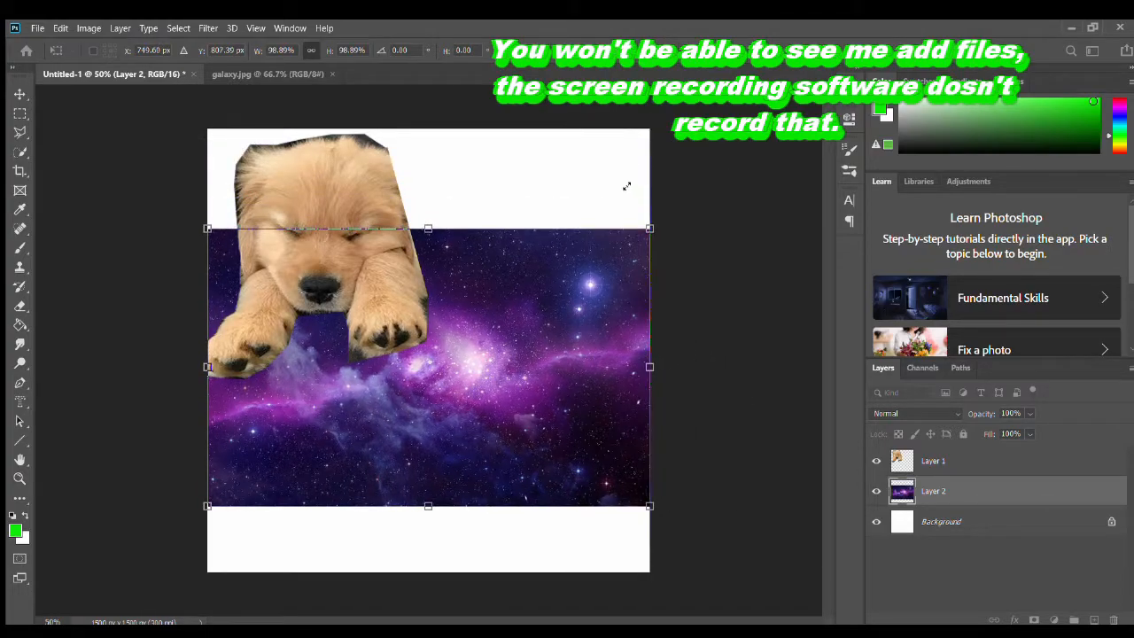
- Align the galaxy with the canvas's bottom edge and stretch its height to 158.23% so it fills the canvas
drag(517, 371, 530, 396)
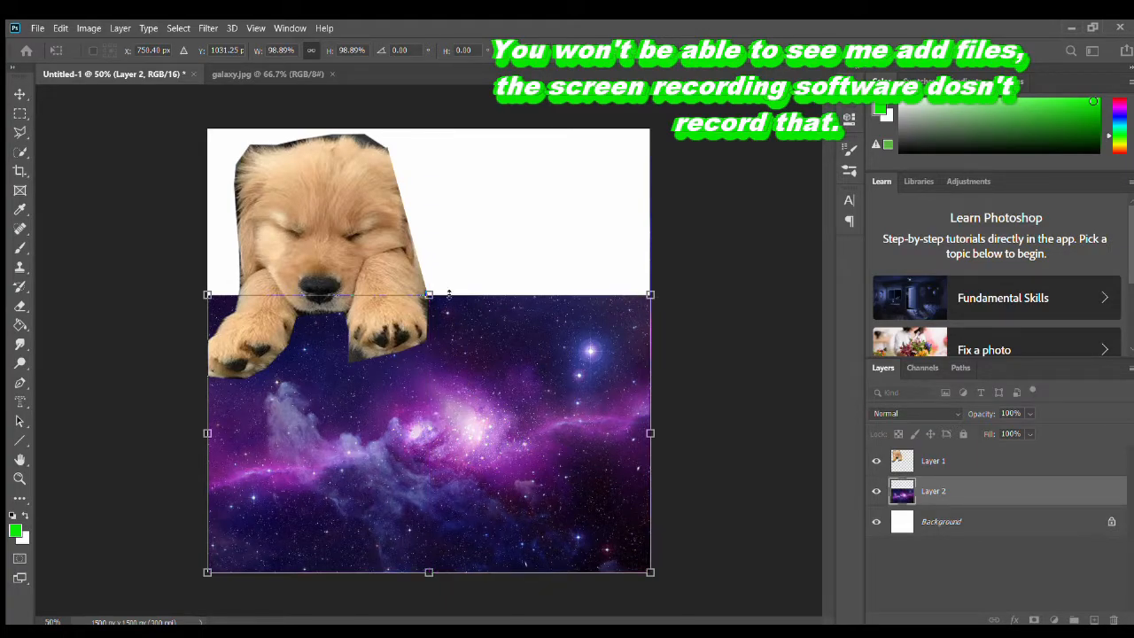
drag(429, 294, 426, 128)
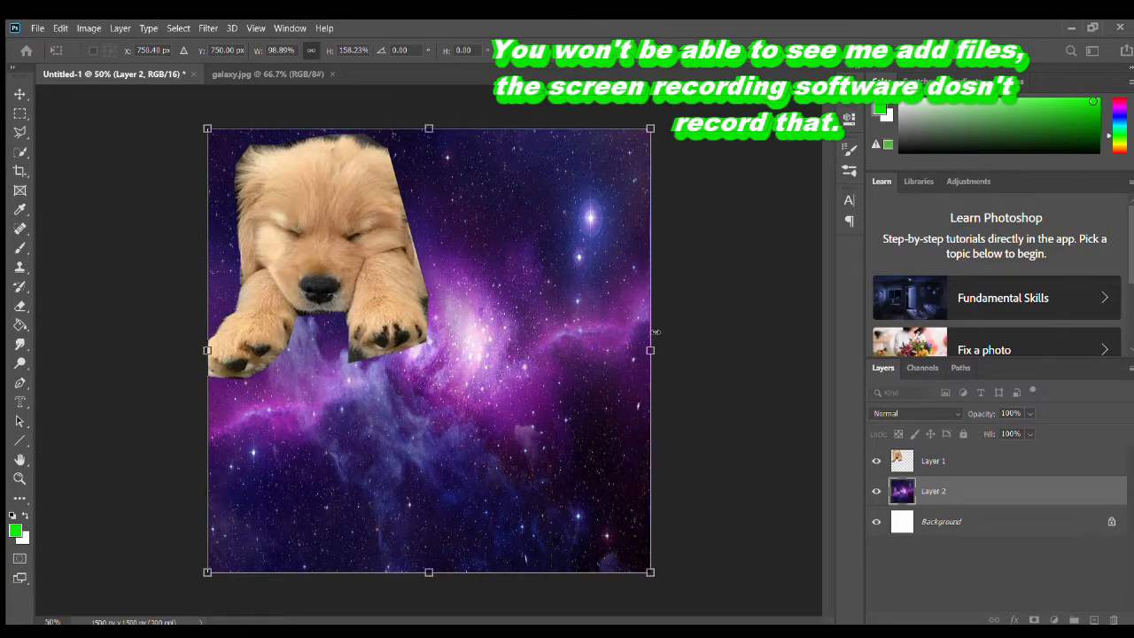
key(Return)
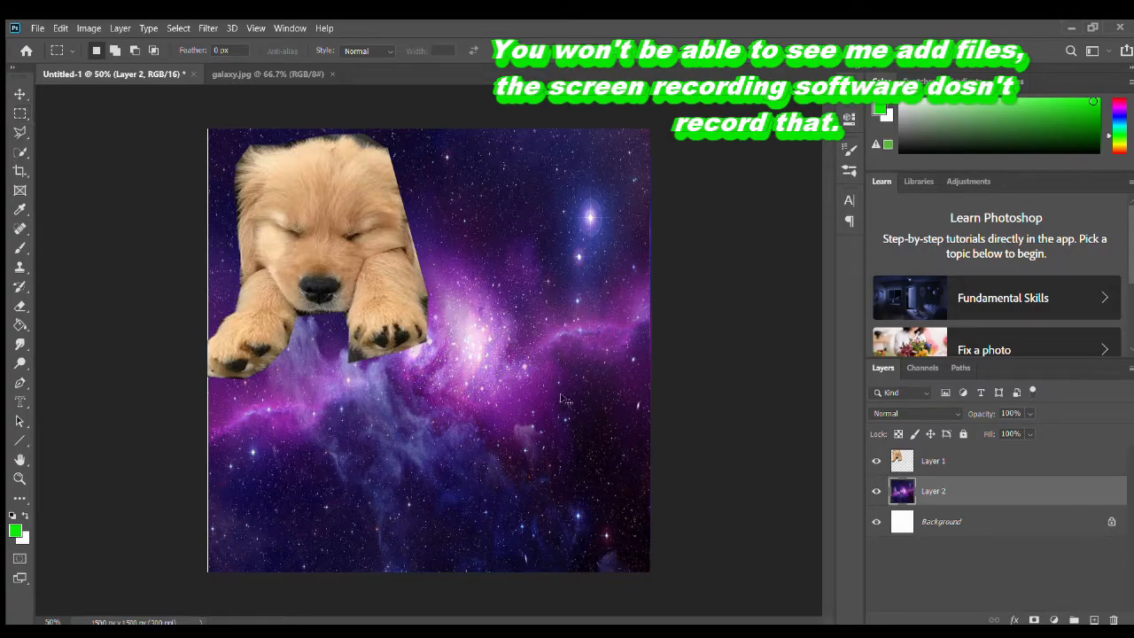
- Scale the galaxy to 100.13%, distort its lower-right corner inward and return that corner to the canvas's corner
key(ctrl+t)
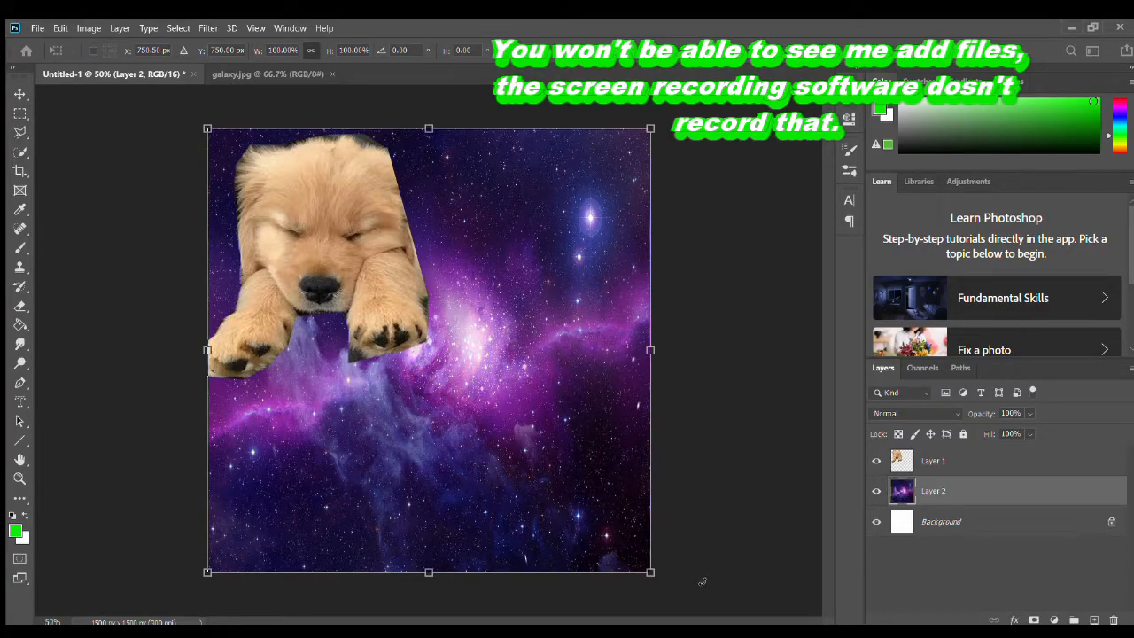
mouse_move(651, 572)
mouse_down()
mouse_move(615, 535)
mouse_move(660, 564)
mouse_up()
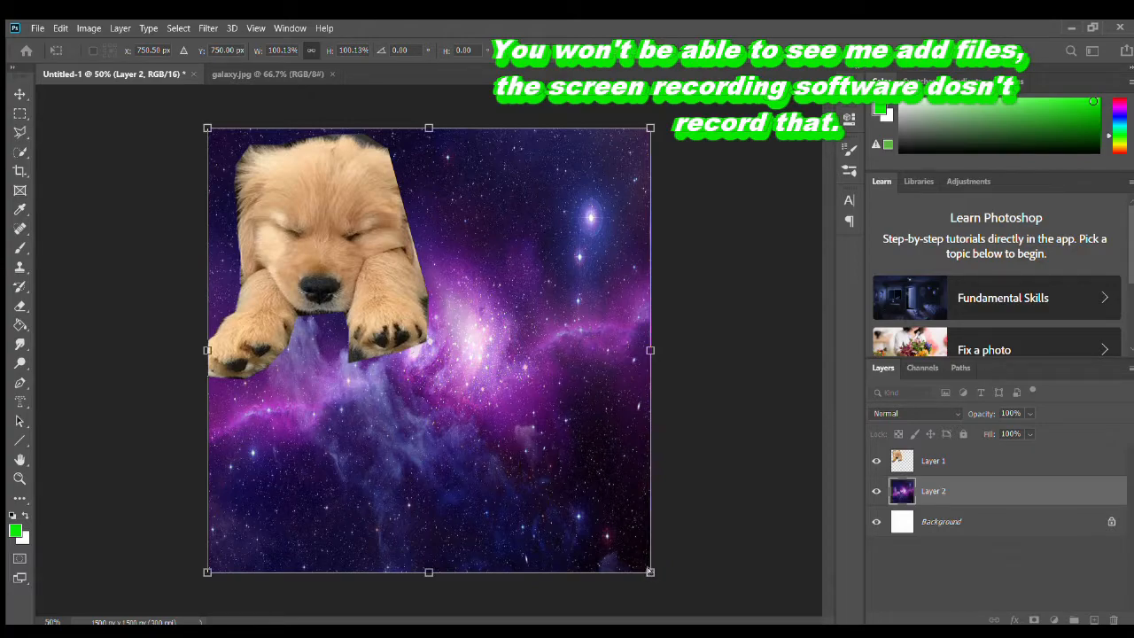
drag(648, 572, 505, 366)
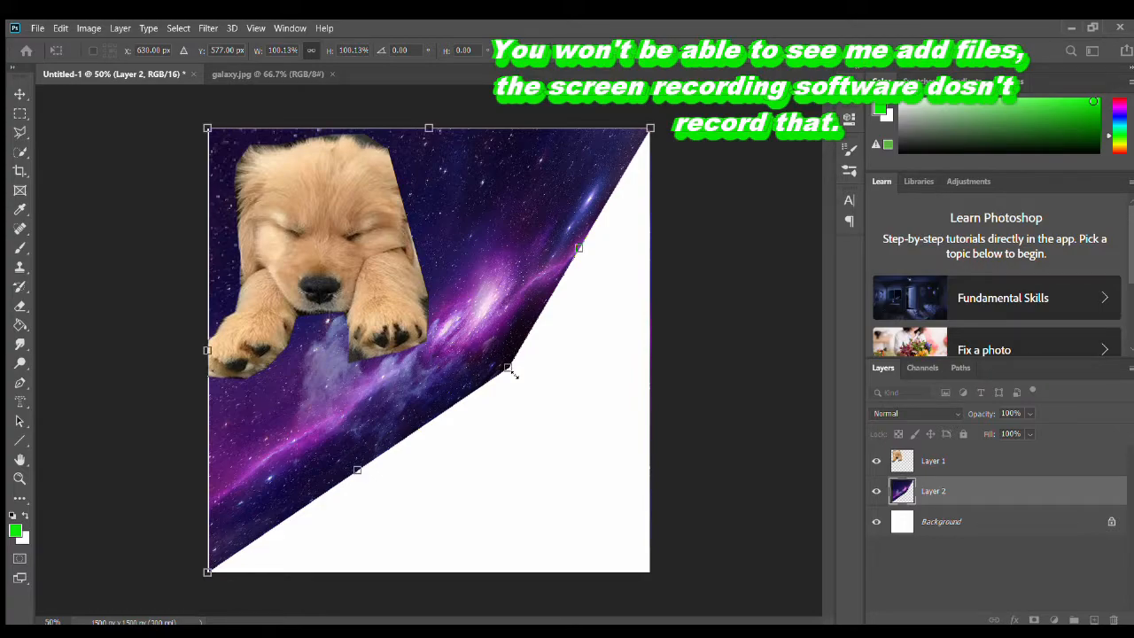
drag(507, 367, 649, 572)
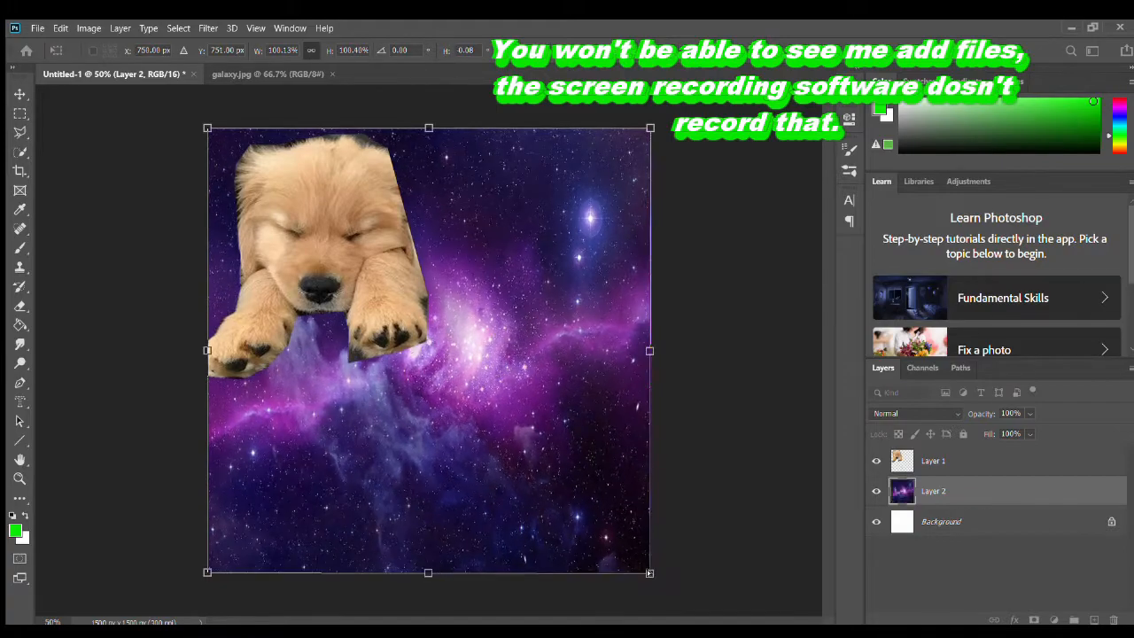
- Close the galaxy.jpg document and apply the galaxy layer's transform
click(332, 73)
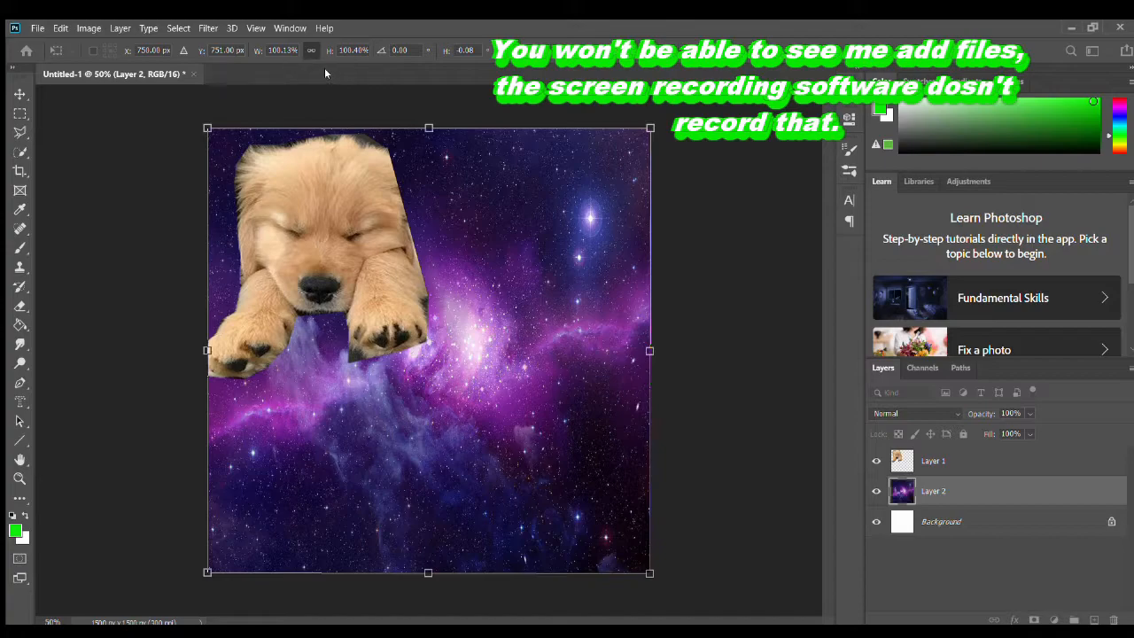
click(36, 27)
click(75, 75)
key(Return)
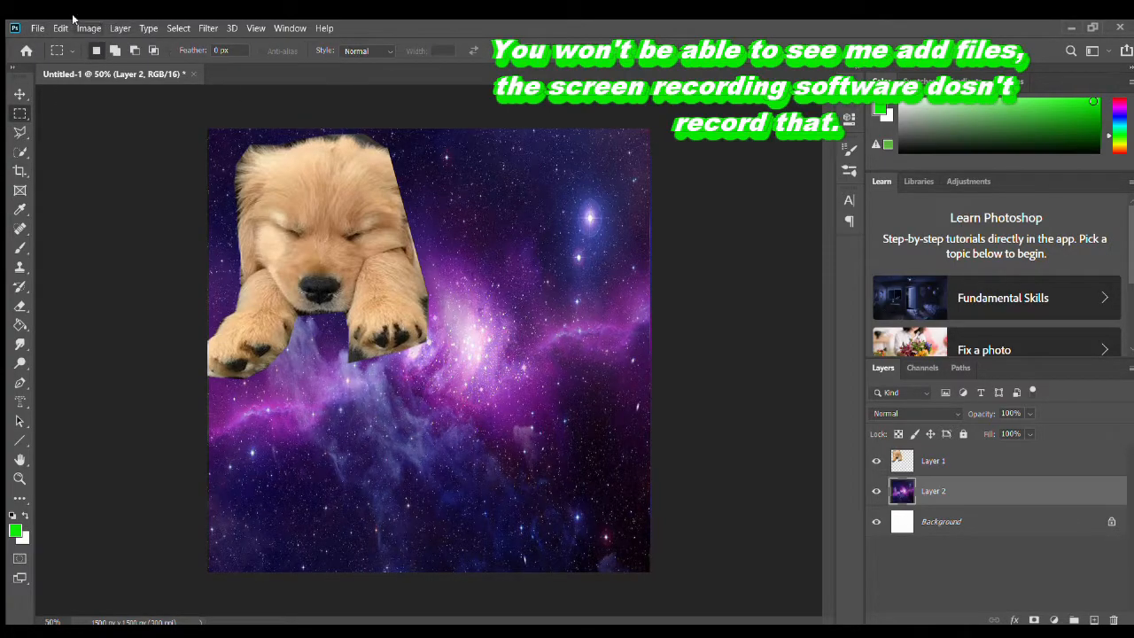
- Open earth.jpg and switch to the Polygonal Lasso tool
click(37, 27)
click(421, 247)
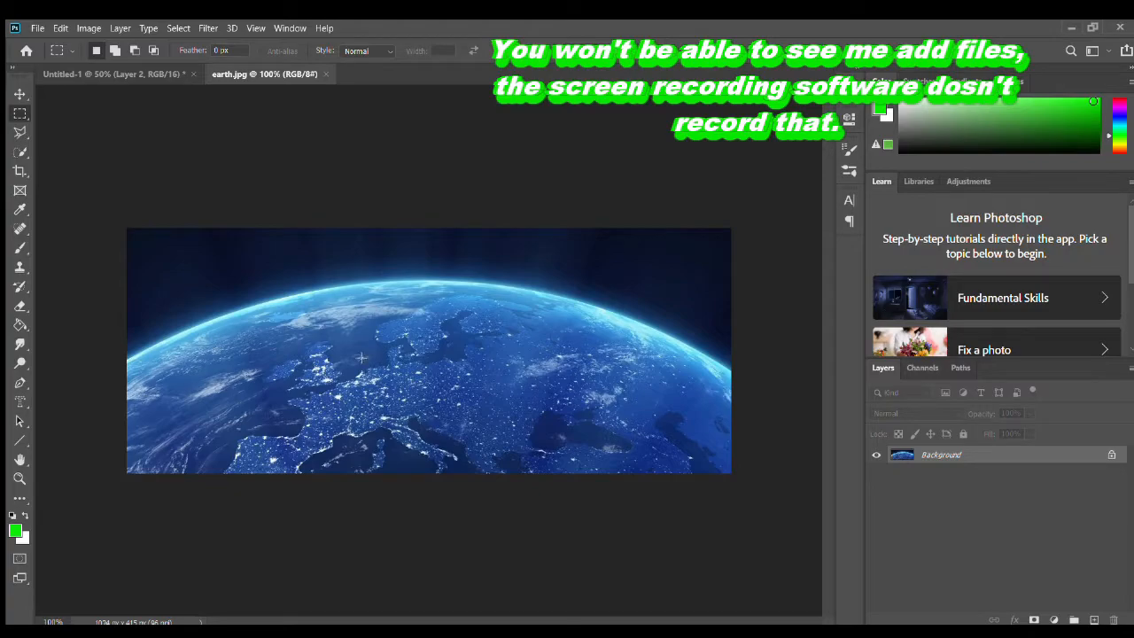
click(20, 152)
click(20, 132)
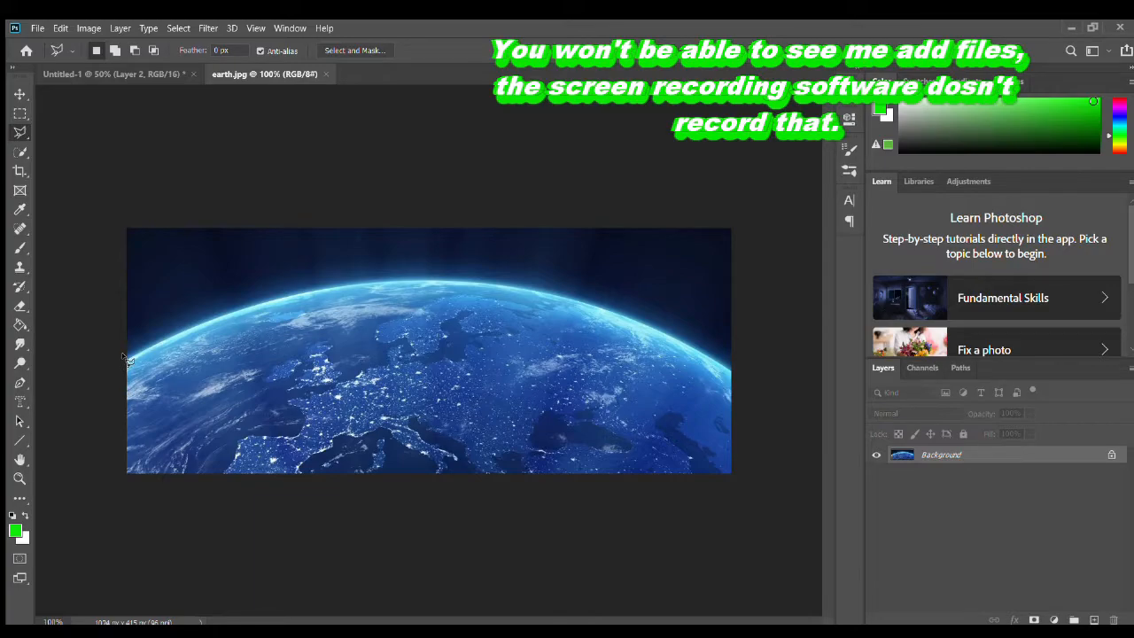
- Cut the entire earth image and paste it into the Untitled-1 document, between the puppy and galaxy layers
key(ctrl+a)
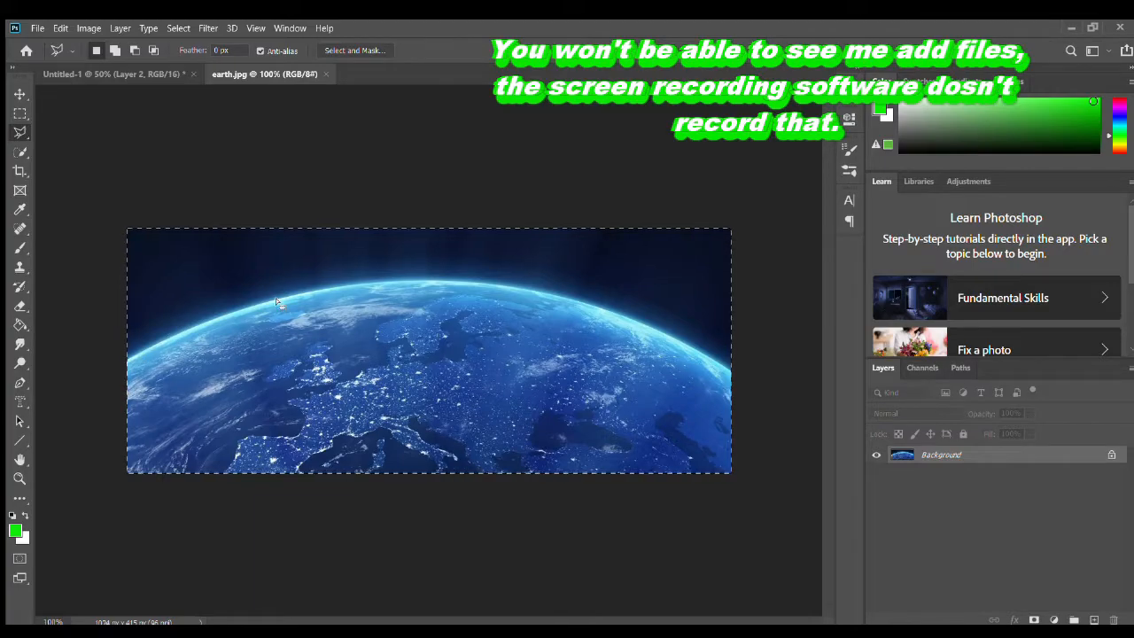
key(ctrl+BackSpace)
key(ctrl+d)
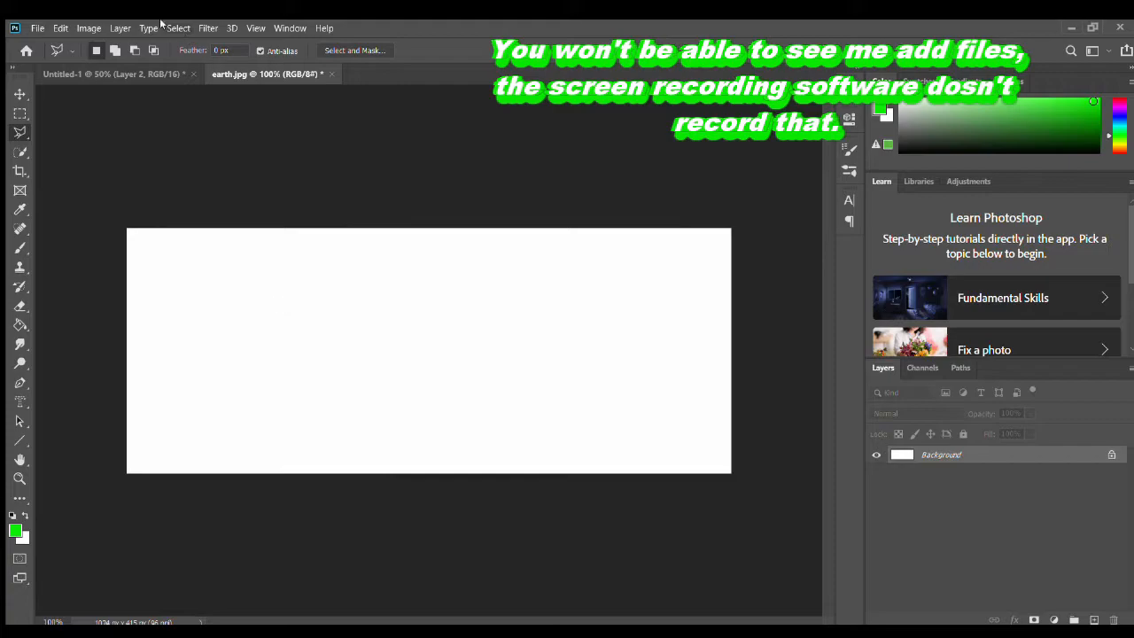
click(114, 74)
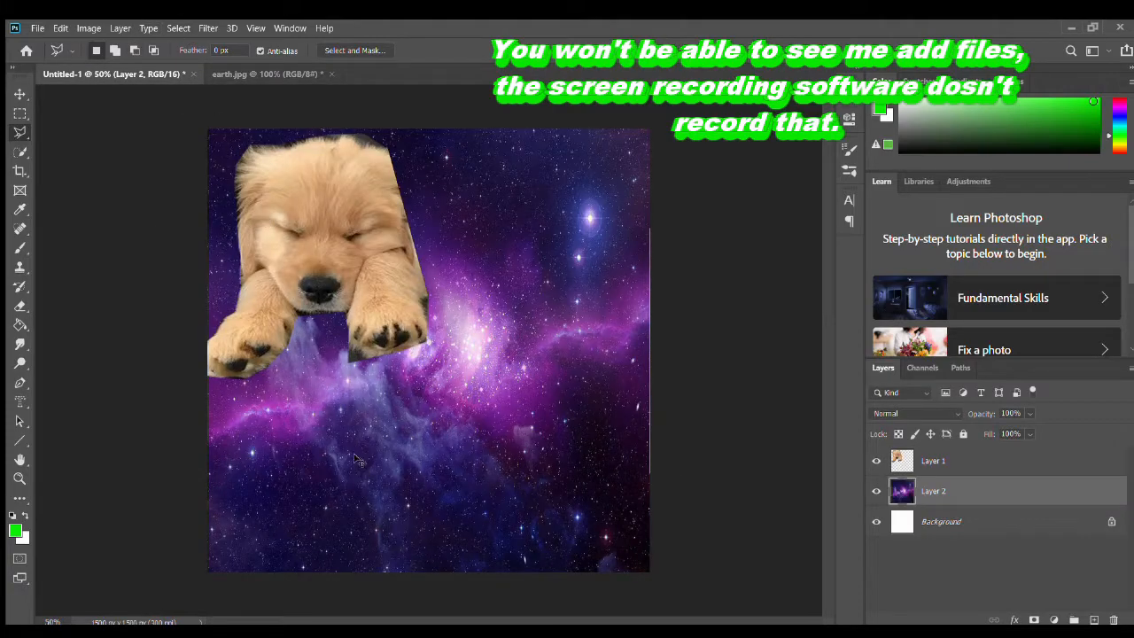
key(ctrl+v)
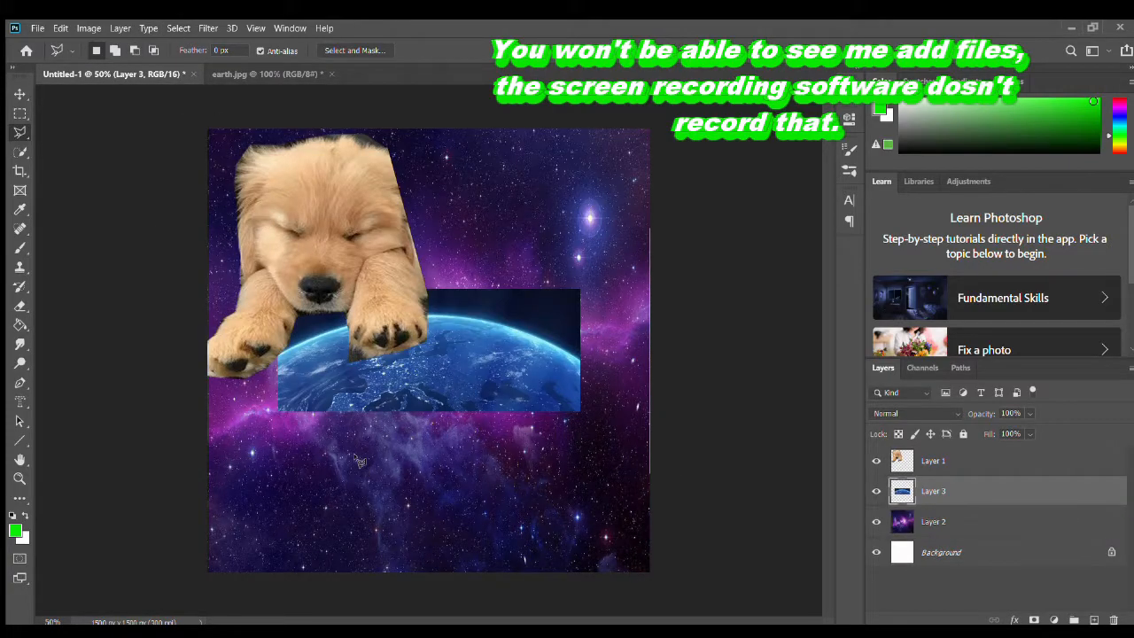
- Close the earth.jpg document and rotate the earth layer 90° so it stands upright
click(323, 73)
click(601, 263)
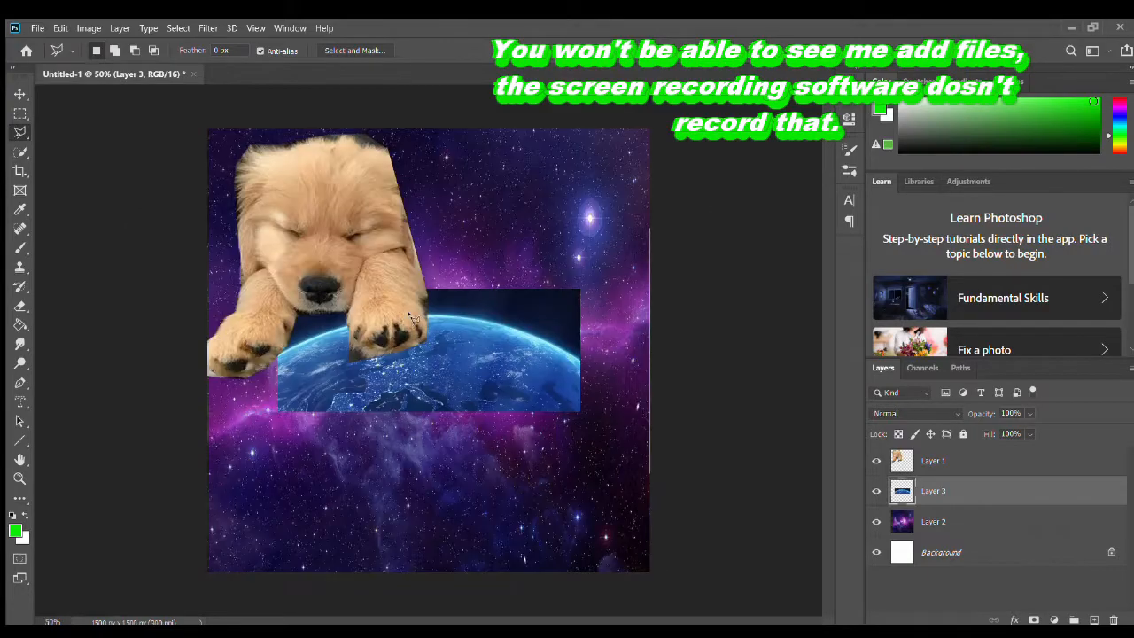
key(ctrl+t)
drag(479, 359, 418, 412)
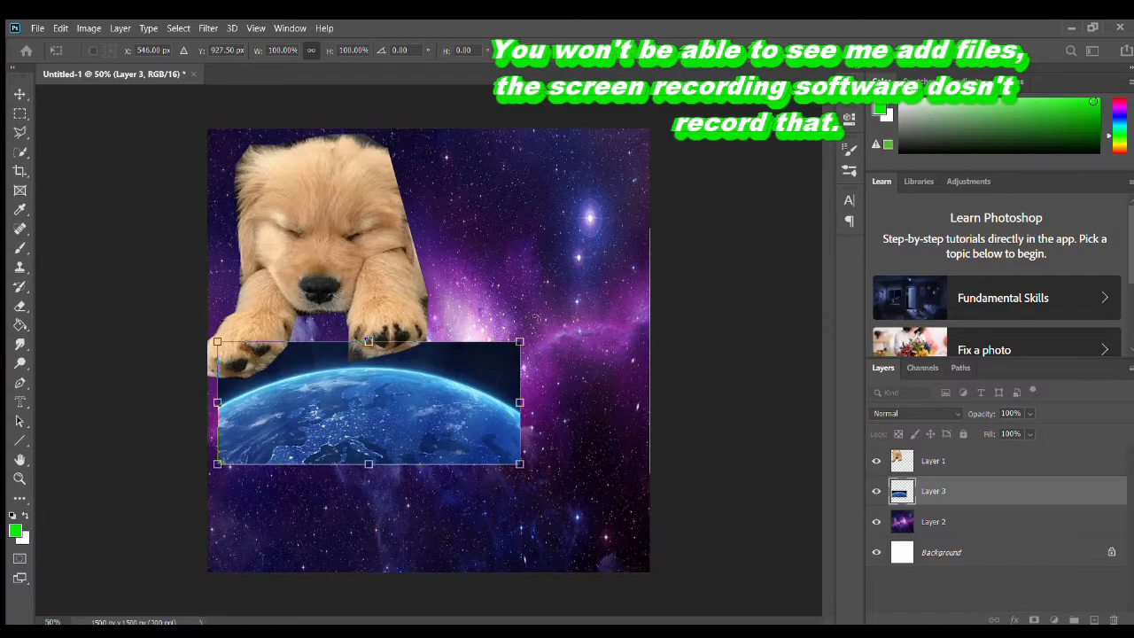
drag(543, 312, 416, 500)
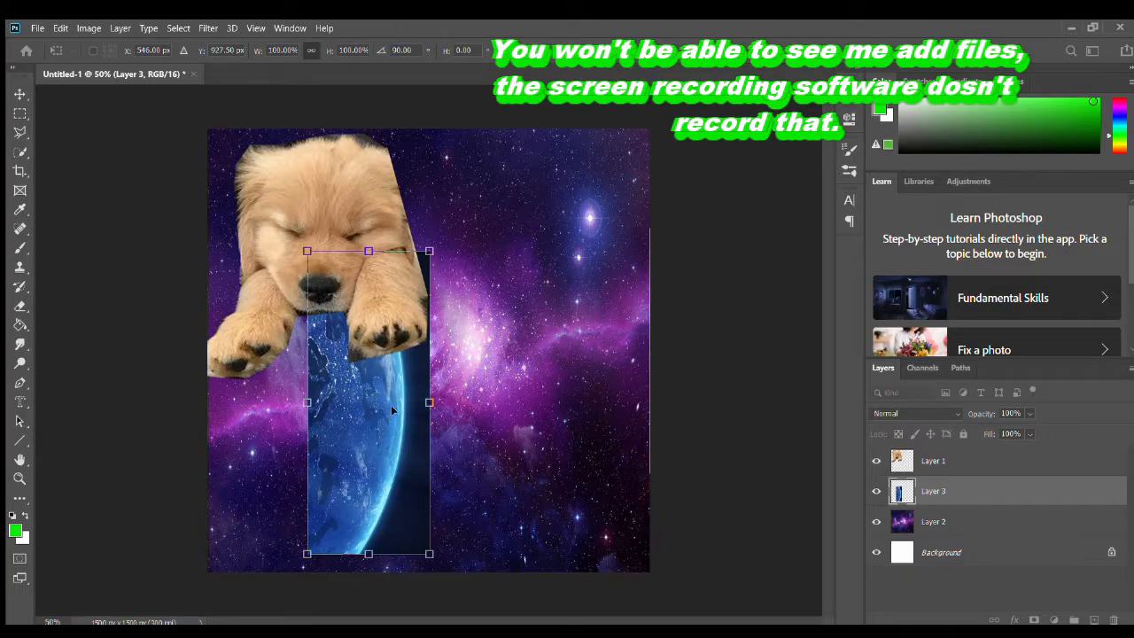
- Place the rotated earth at the canvas's upper-left corner and scale it to 146.95% to span the canvas height
drag(380, 386, 279, 262)
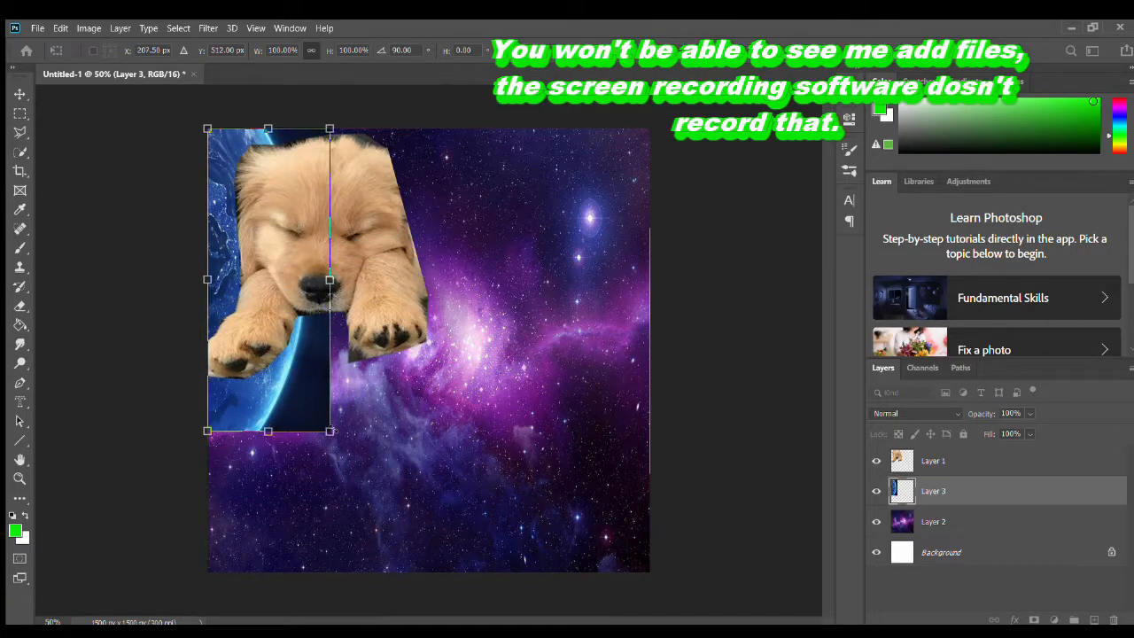
drag(331, 431, 425, 564)
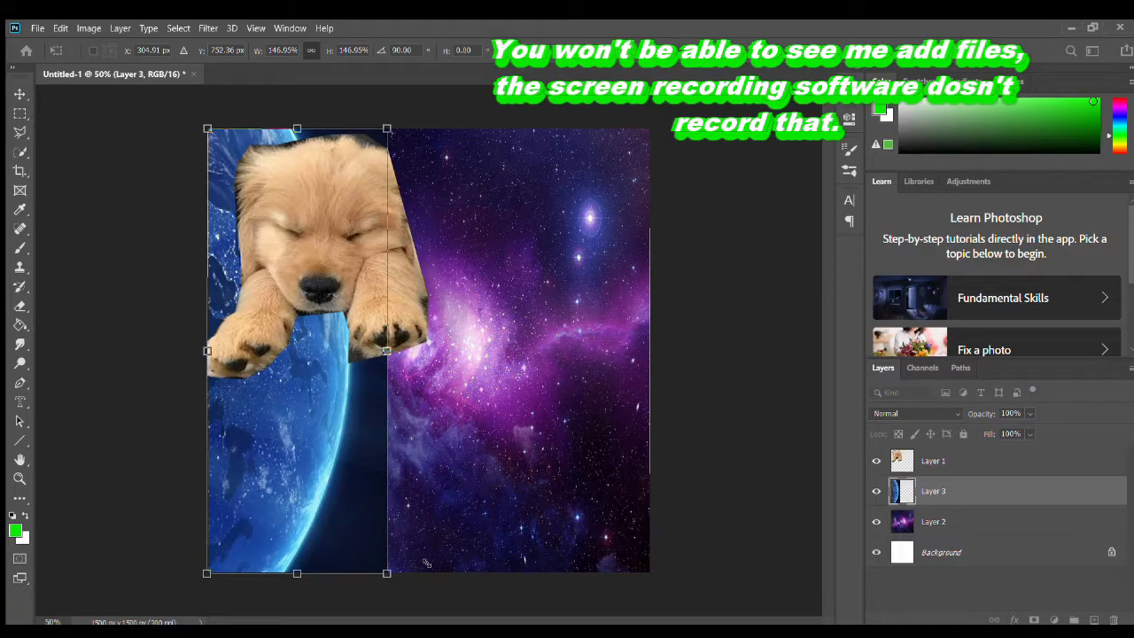
key(Return)
key(l)
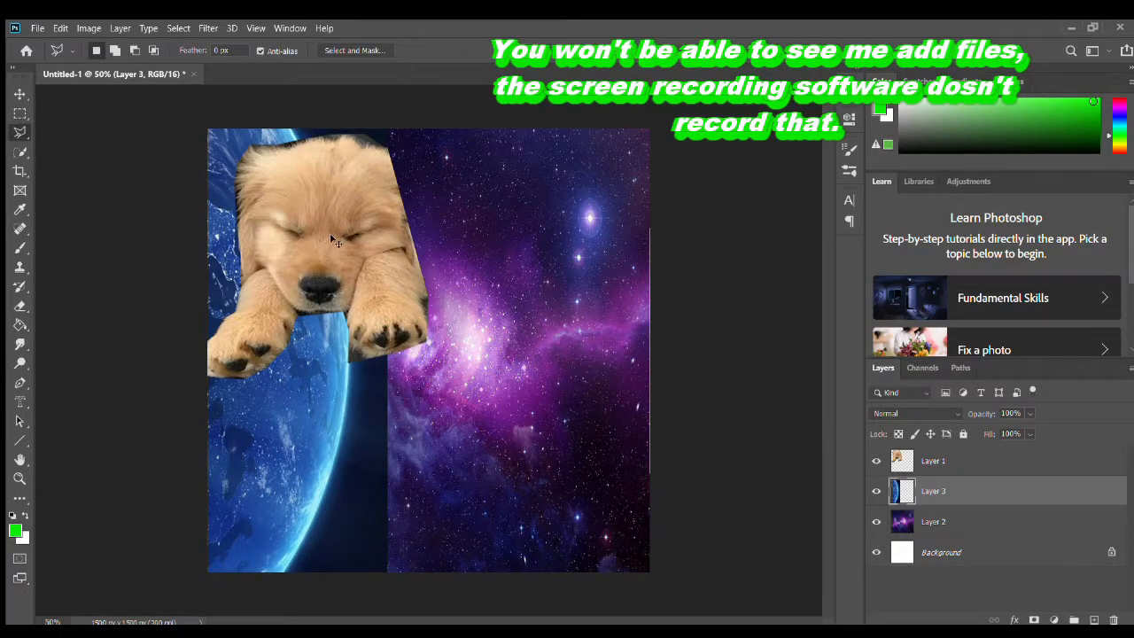
- Move the puppy off the earth into the right half of the canvas, at X 1070 px, Y 720 px
click(958, 459)
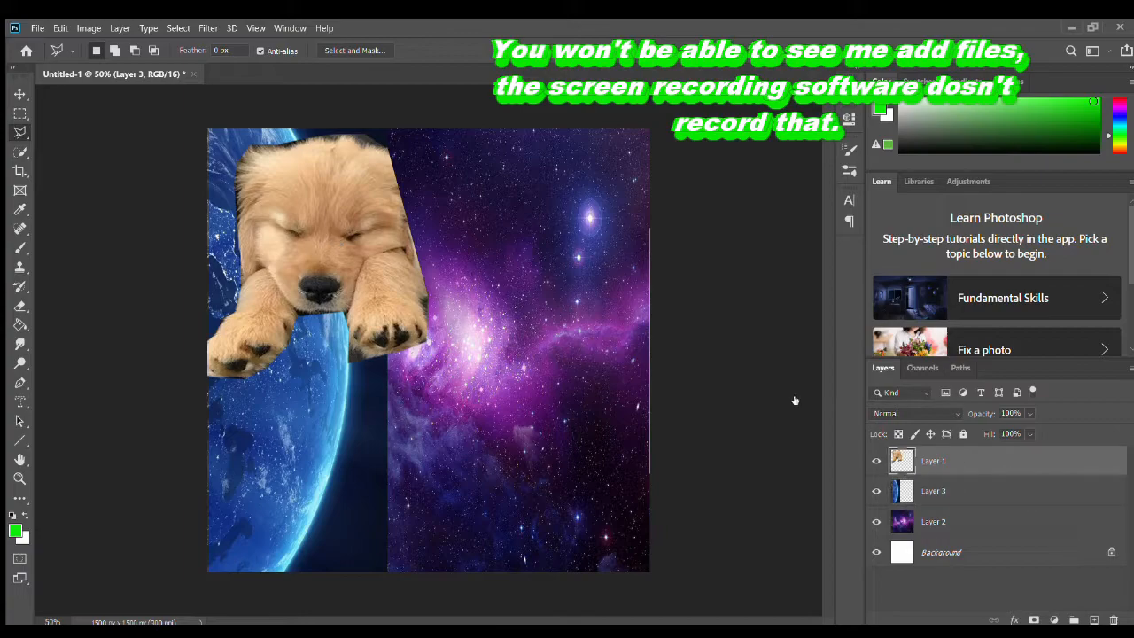
key(ctrl+t)
drag(298, 204, 507, 290)
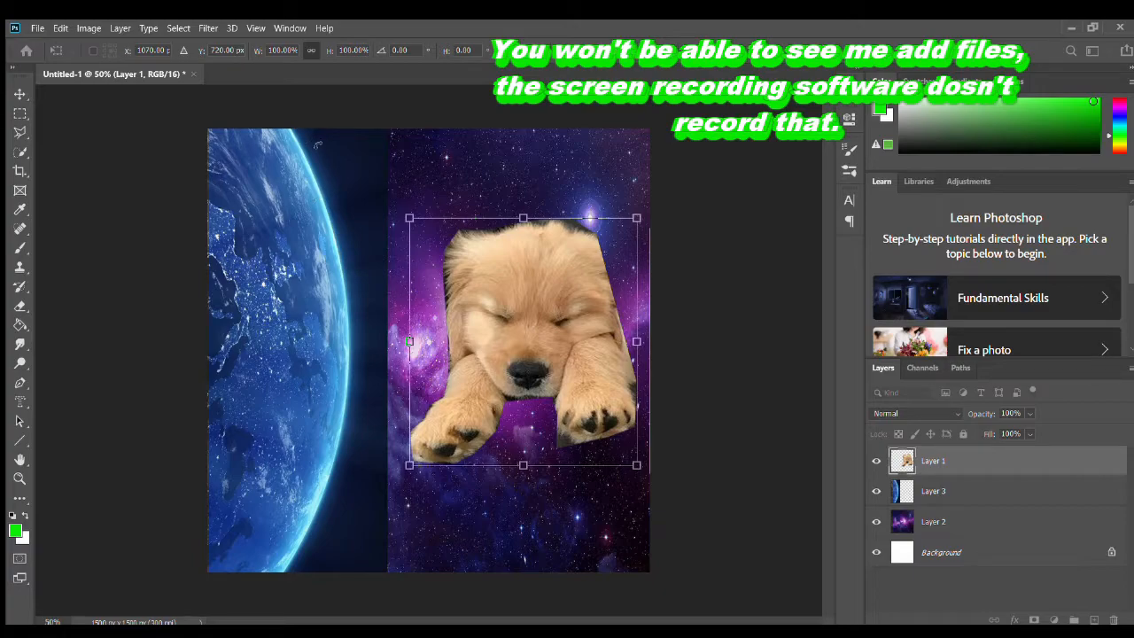
- Outline the dark sky along the earth's curved edge with the Polygonal Lasso, delete it from the earth layer and deselect
click(938, 493)
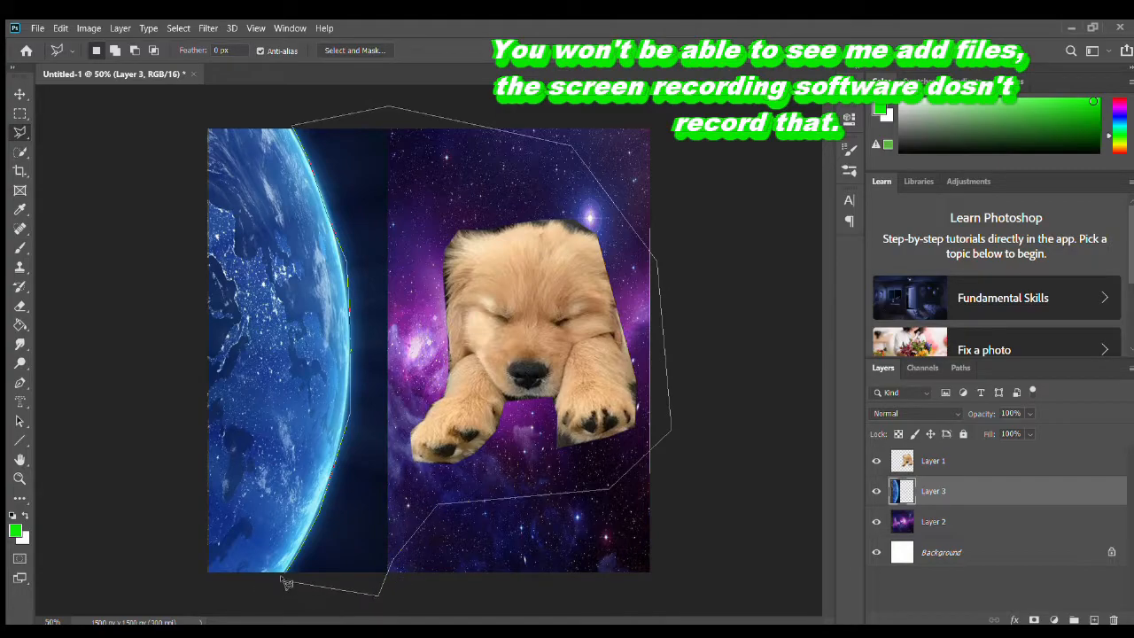
key(Return)
key(Delete)
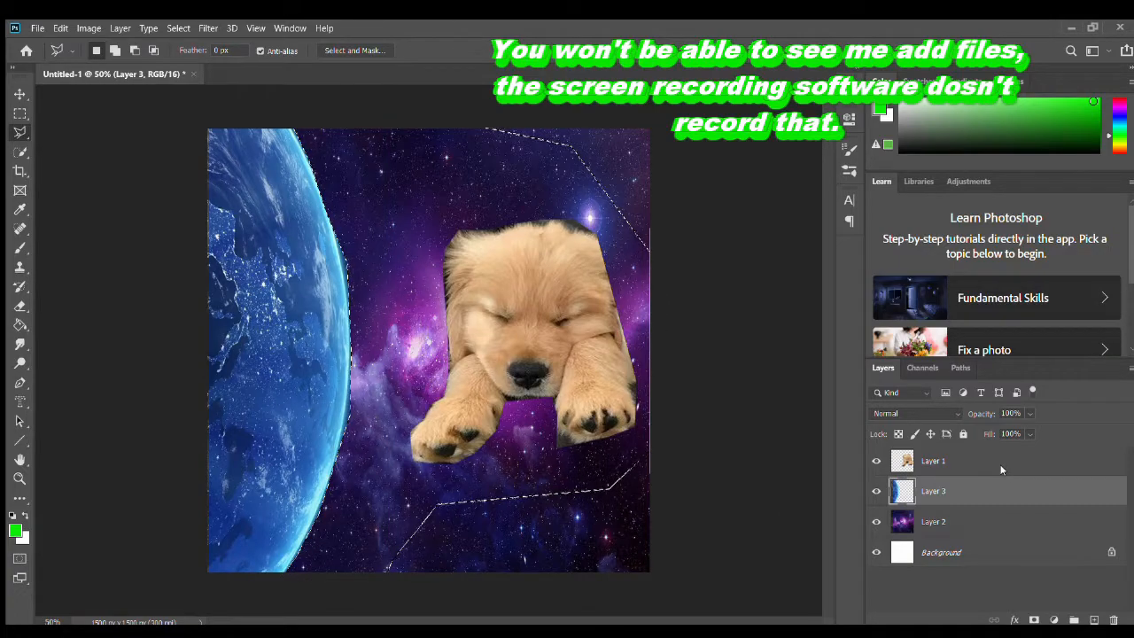
key(ctrl+d)
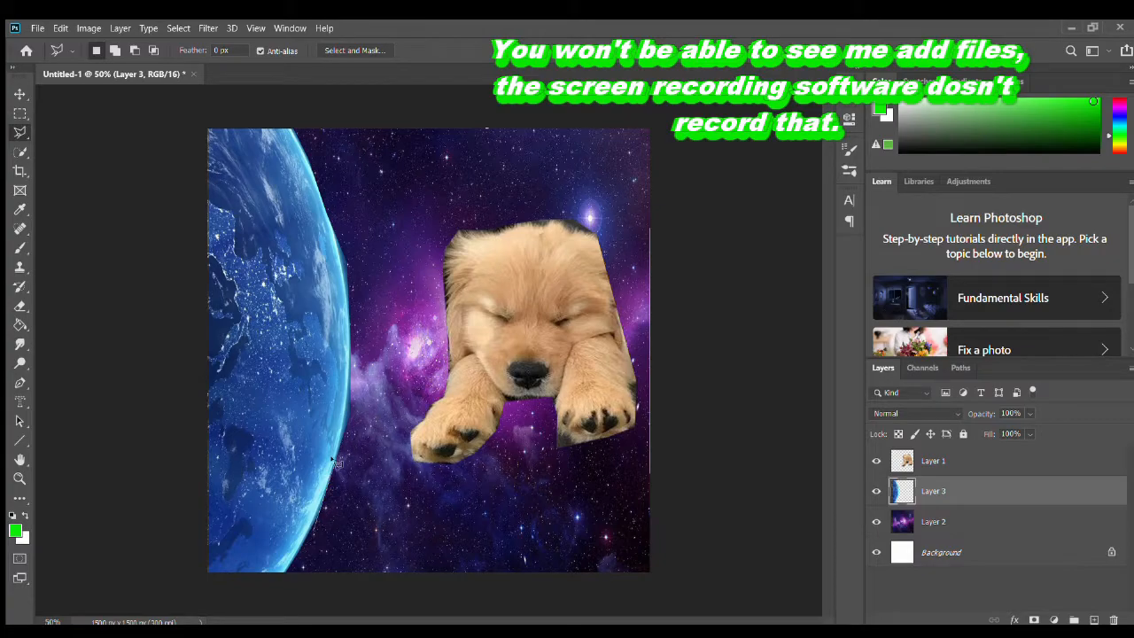
- Select the area just outside the earth's curved edge with a Polygonal Lasso outline and drop the selection
click(342, 394)
click(348, 288)
click(335, 232)
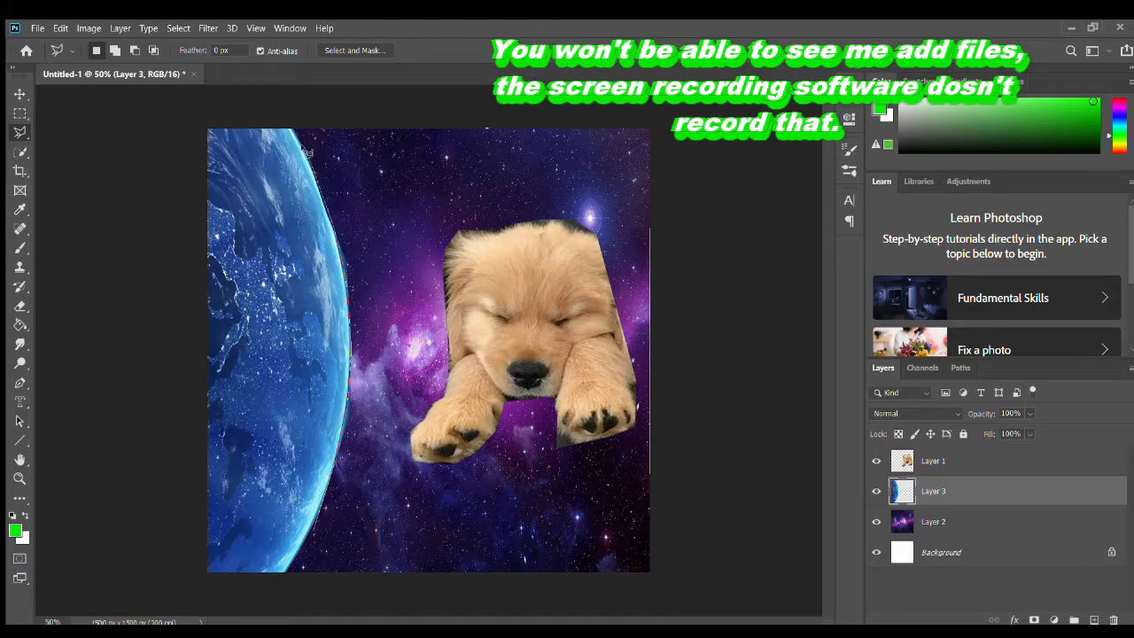
click(291, 125)
click(396, 162)
click(446, 356)
click(411, 567)
click(287, 572)
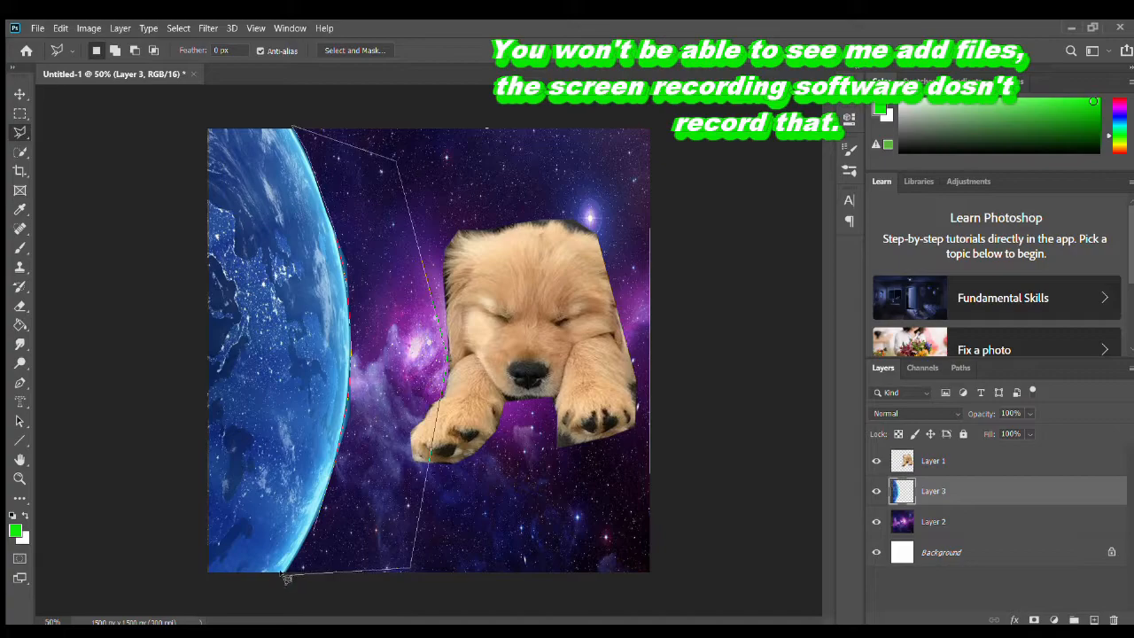
double_click(311, 531)
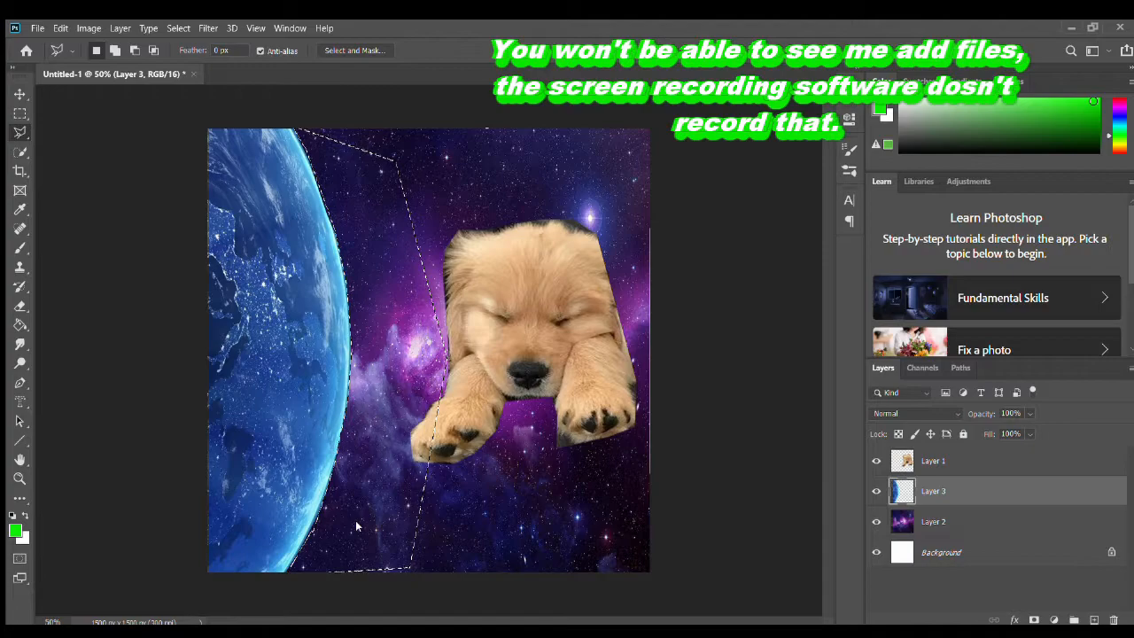
click(510, 527)
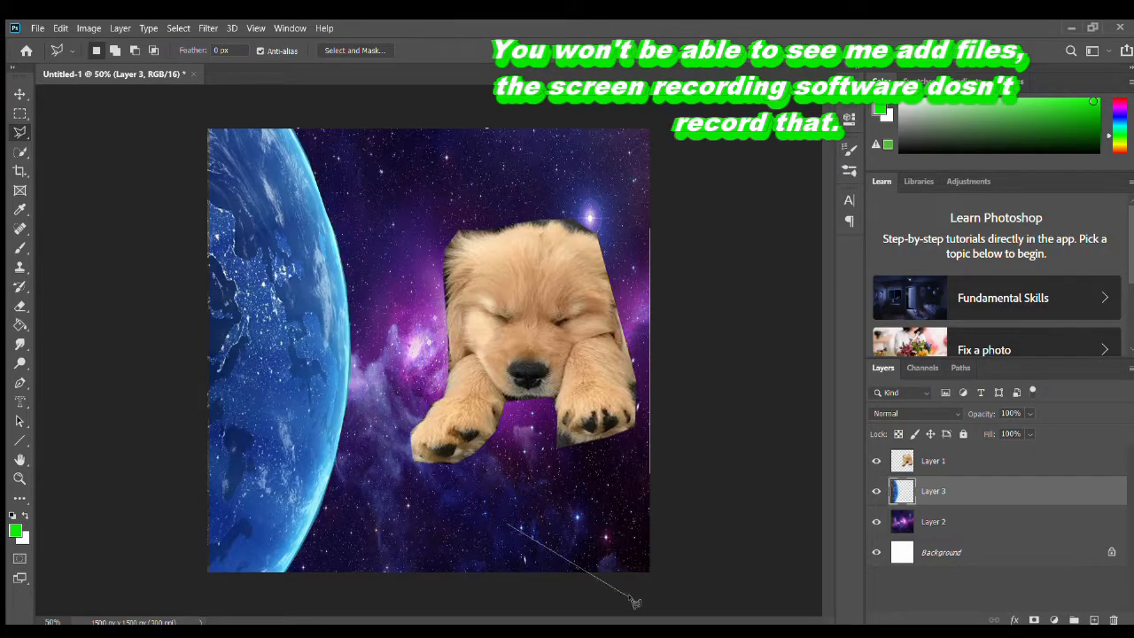
key(Escape)
- Move the puppy layer next to the earth's curved edge, at X 874 px, Y 590 px
click(999, 466)
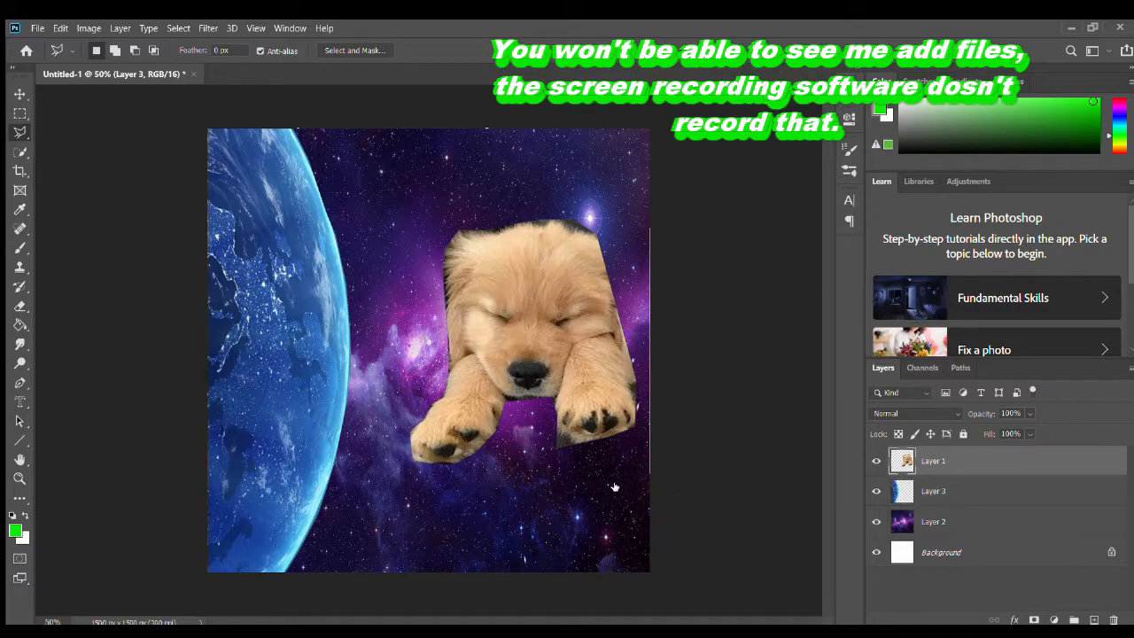
key(ctrl+t)
drag(515, 315, 469, 292)
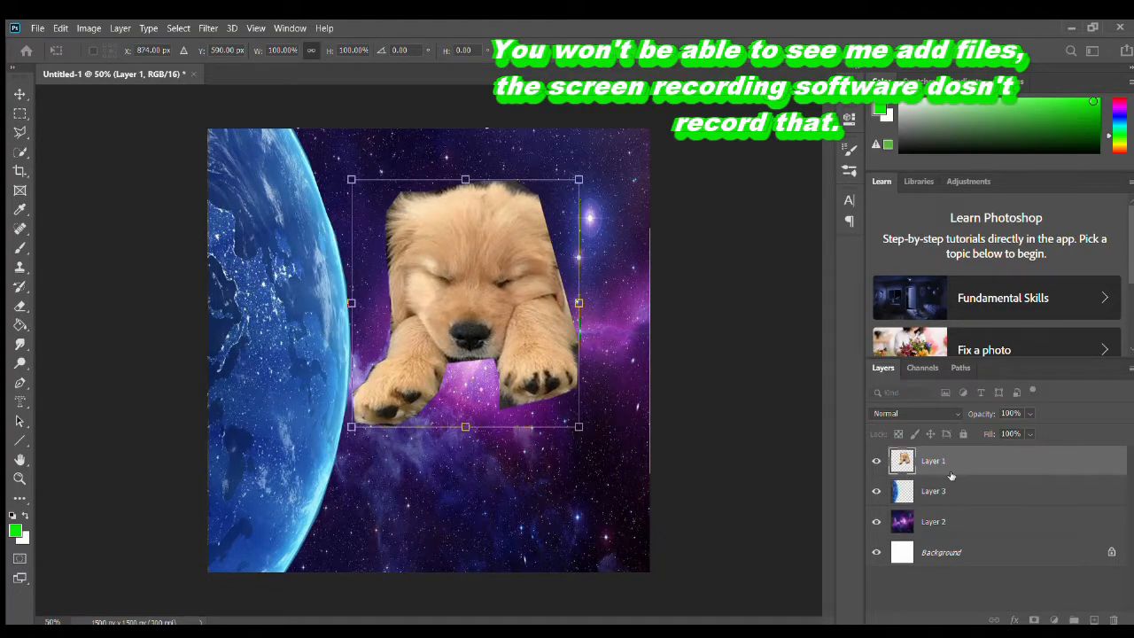
key(Return)
key(l)
- Distort the earth layer beyond the canvas's lower edge, widening it at the top and slanting its right edge inward toward the bottom
click(951, 495)
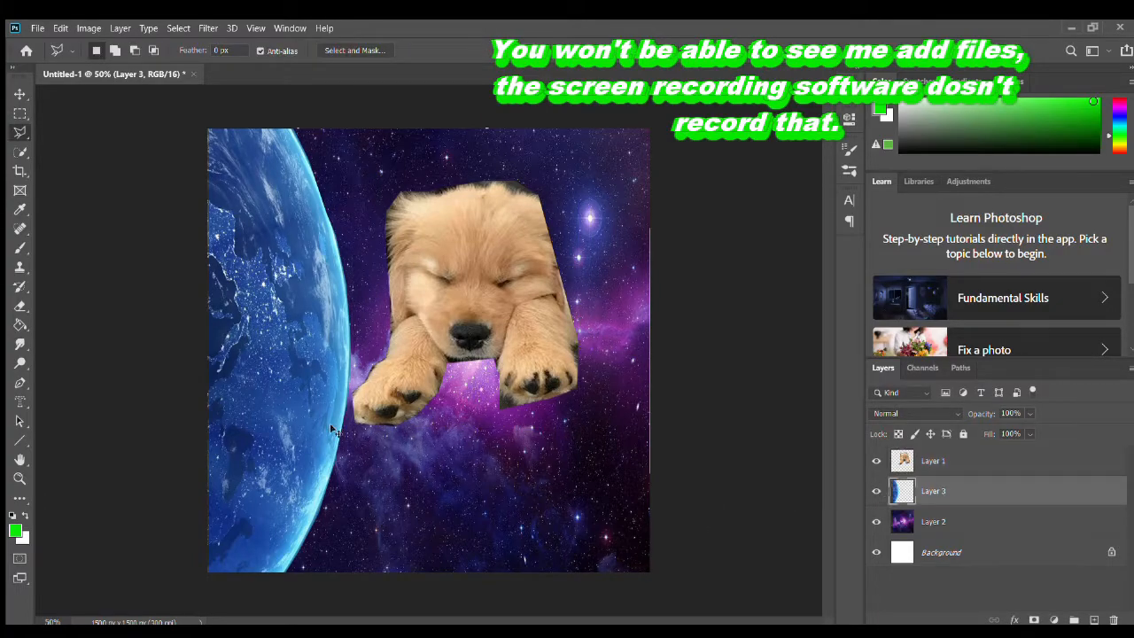
key(ctrl+t)
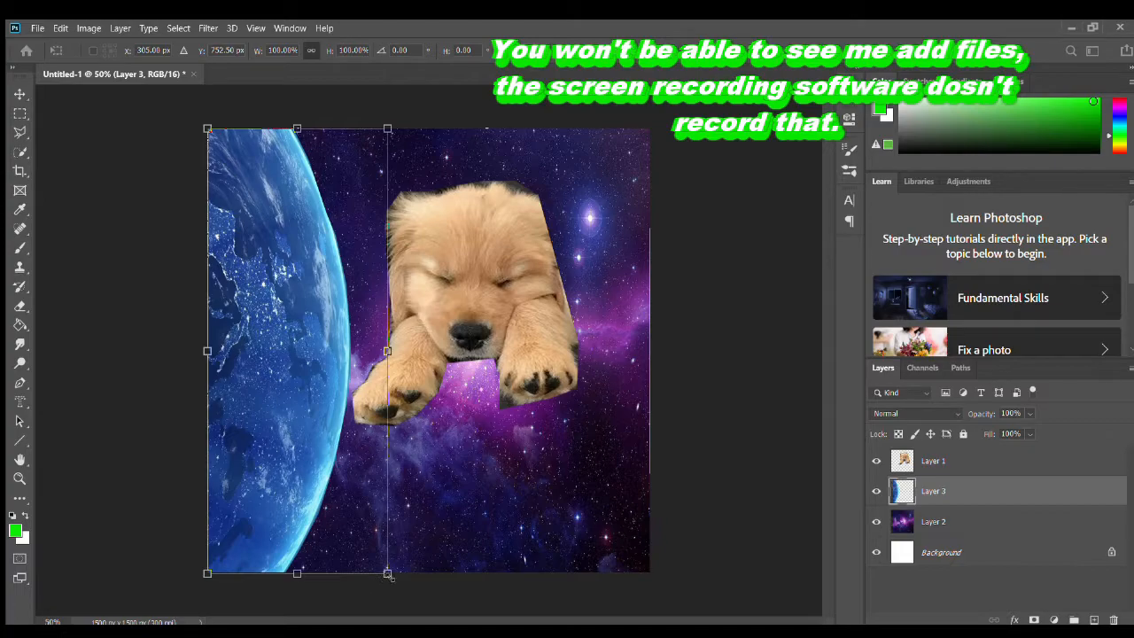
drag(386, 574, 280, 631)
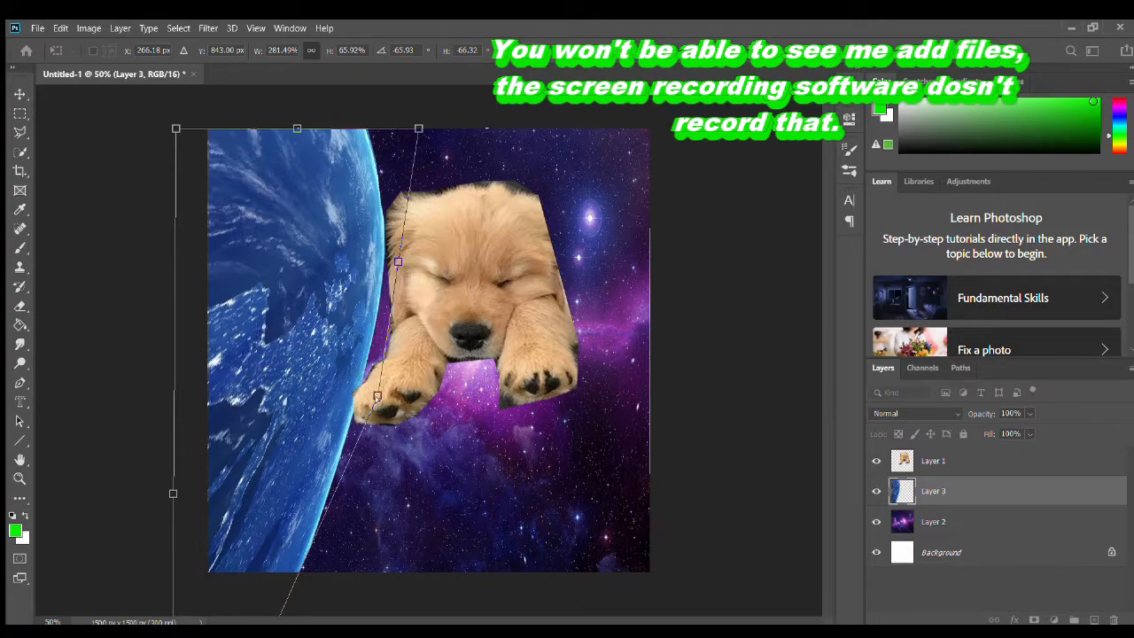
mouse_move(377, 396)
mouse_down()
mouse_move(398, 420)
mouse_move(392, 412)
mouse_up()
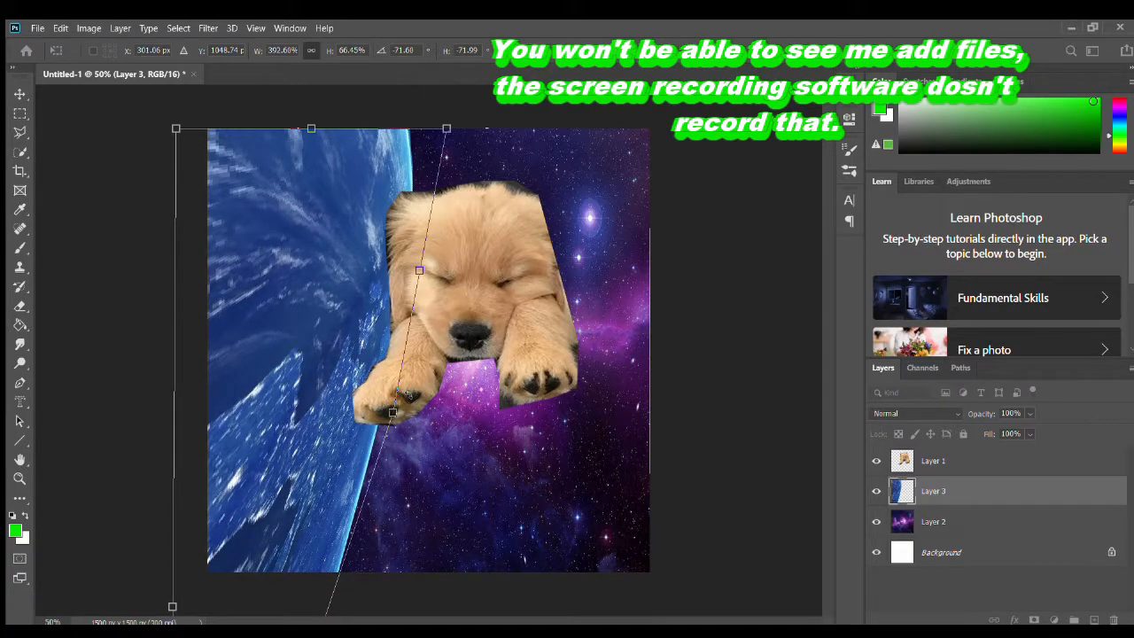
key(Return)
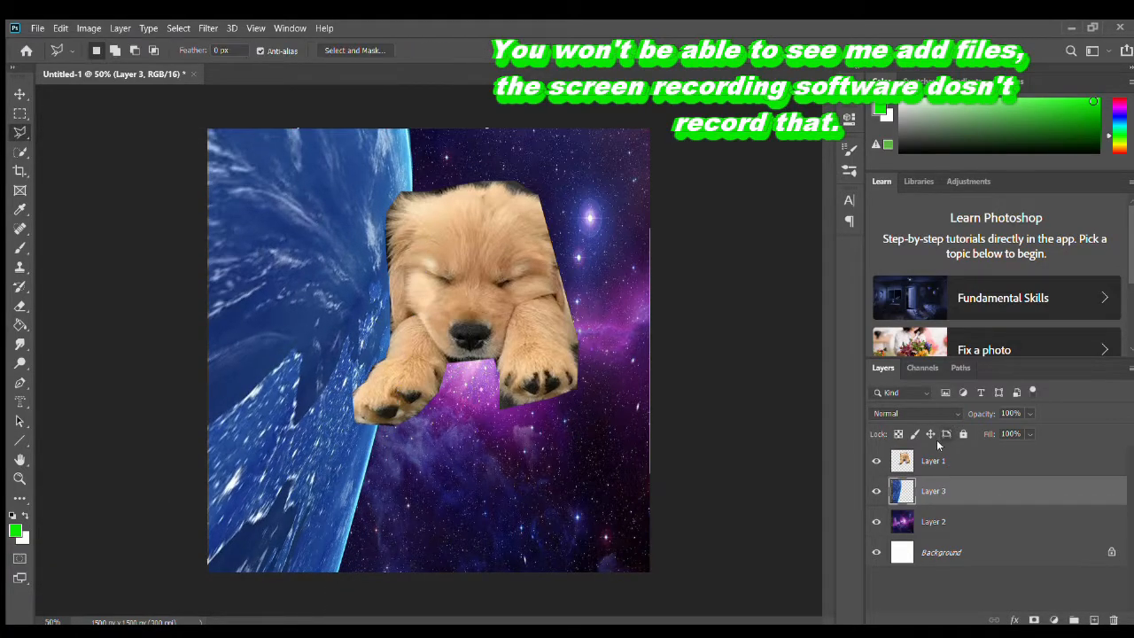
- Move the puppy onto the earth's slanted edge, near the top of the canvas
click(937, 460)
key(ctrl+t)
drag(469, 263, 382, 279)
key(Return)
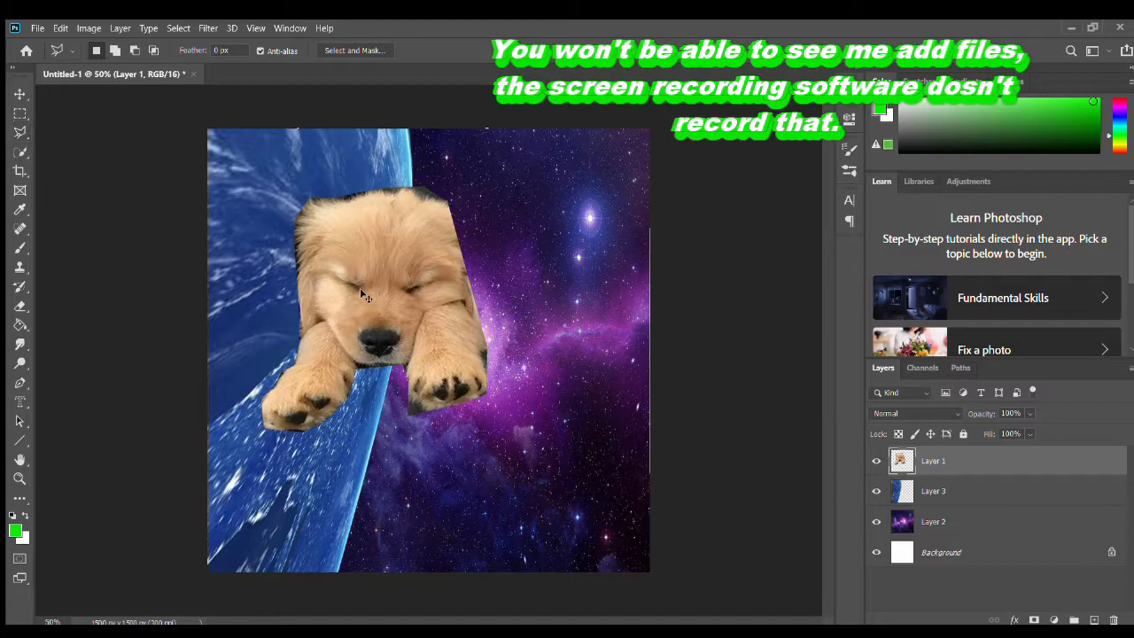
key(ctrl+t)
drag(360, 288, 359, 252)
key(Return)
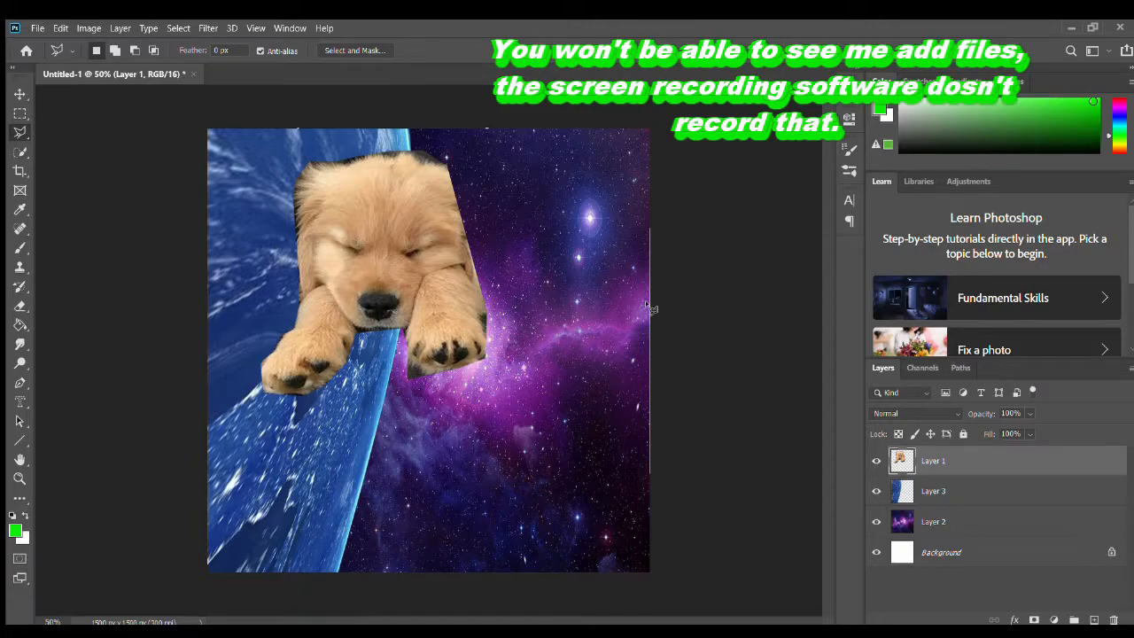
click(19, 170)
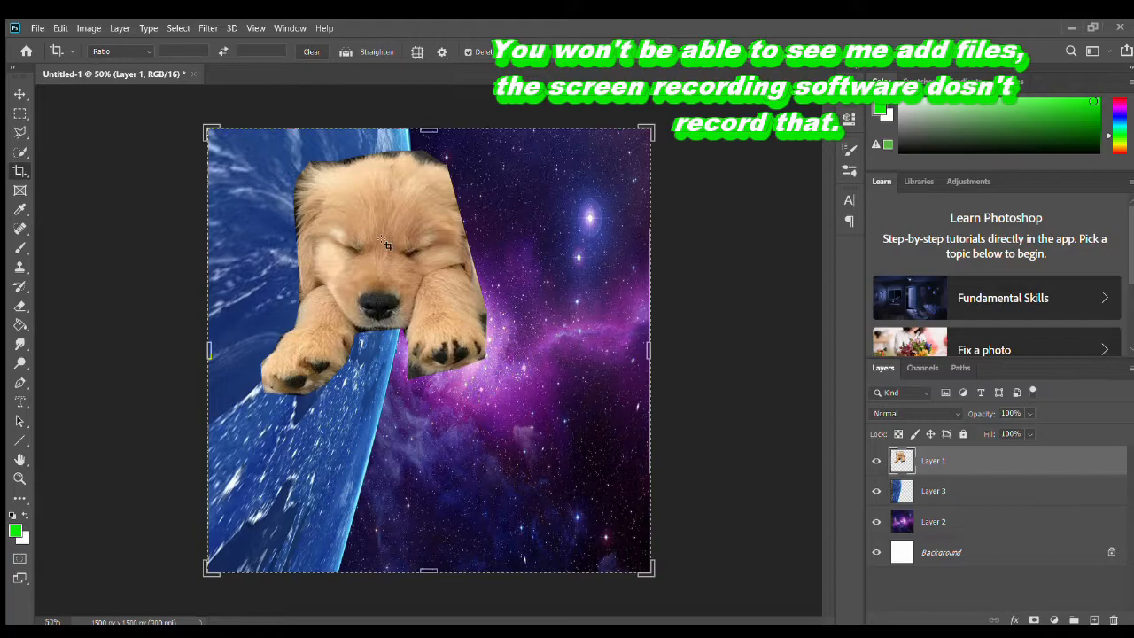
click(18, 151)
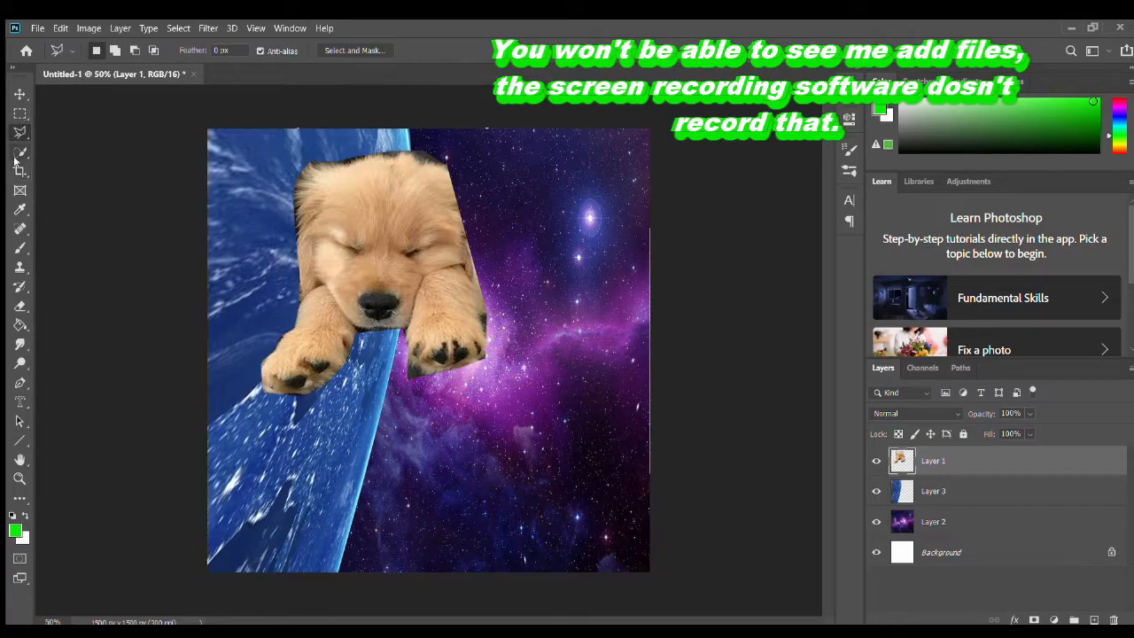
click(20, 170)
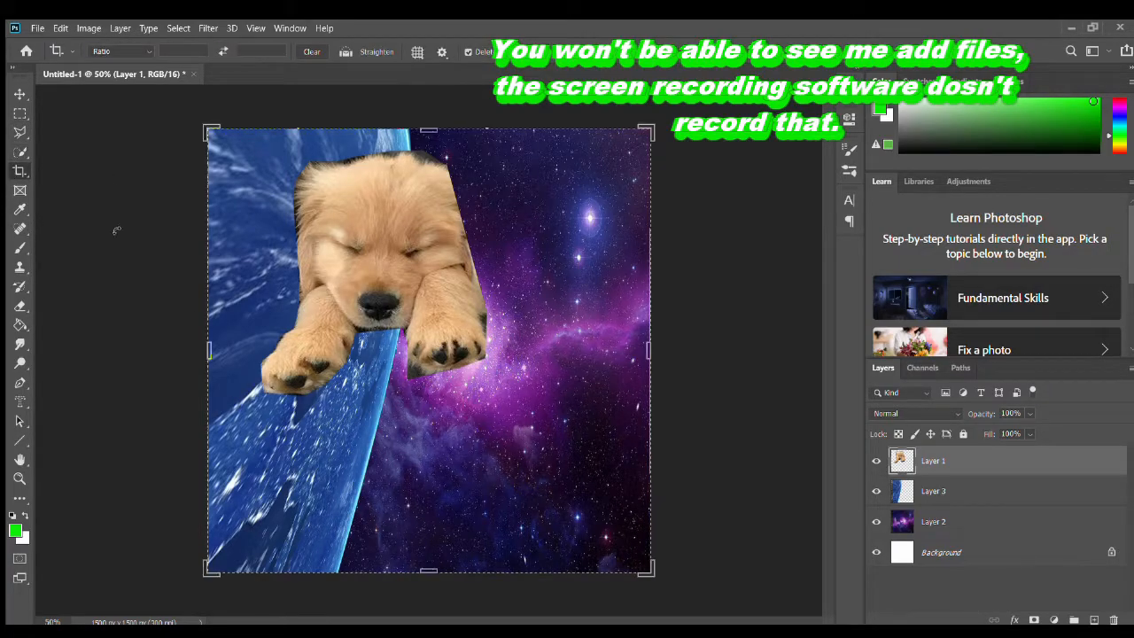
click(20, 113)
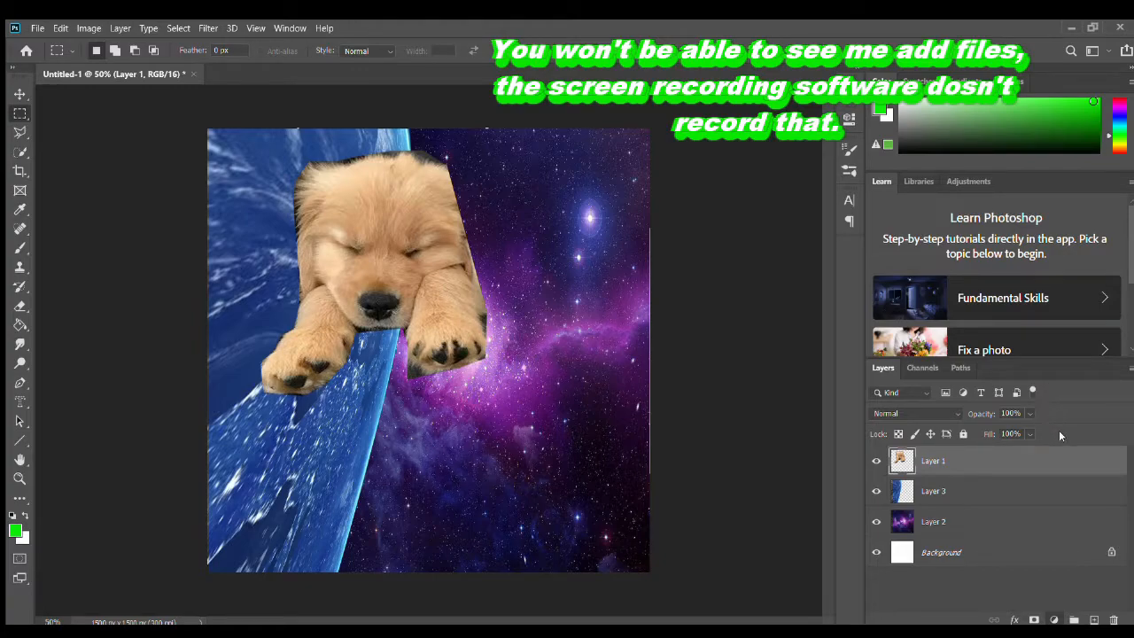
- Add a Hue/Saturation adjustment above the galaxy layer, shifting its purples to red and yellow with strong saturation
click(977, 525)
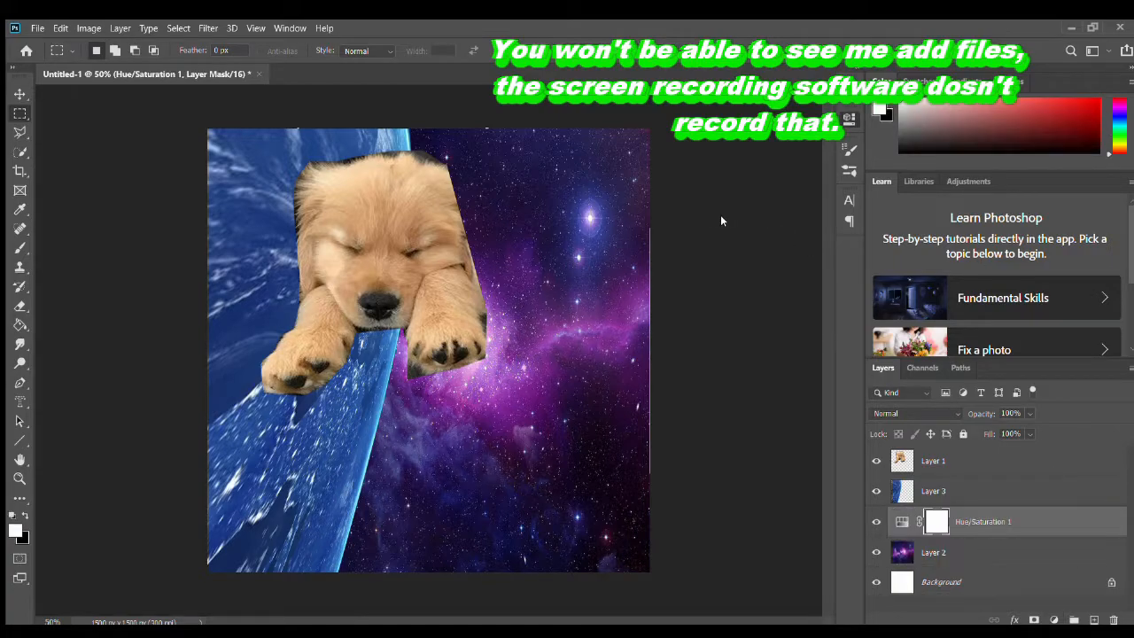
drag(741, 220, 720, 279)
drag(761, 211, 701, 195)
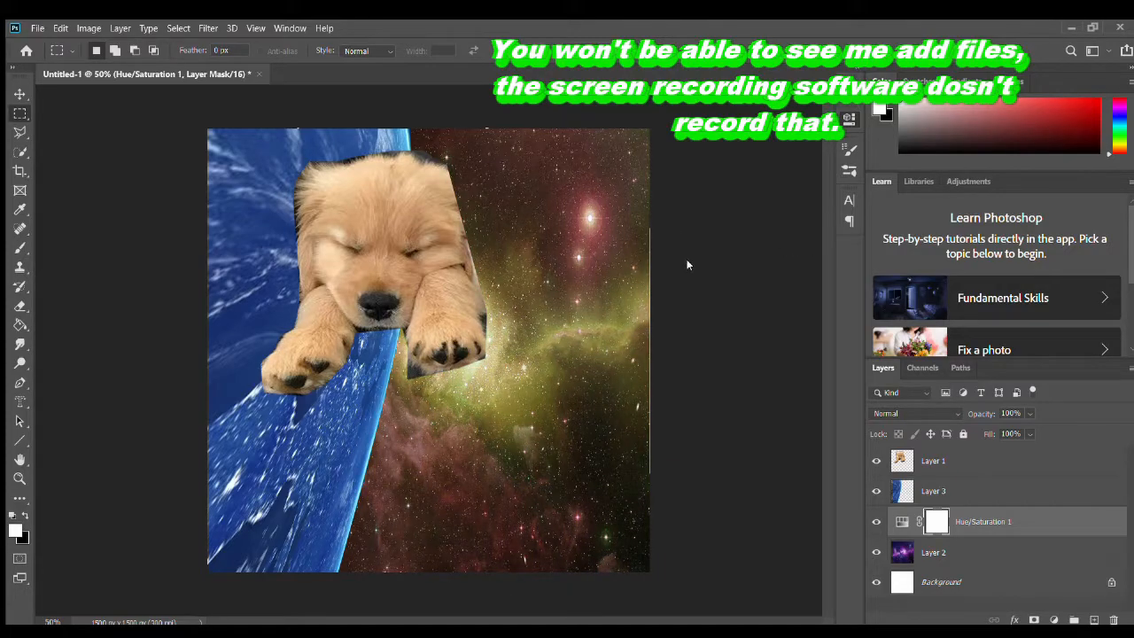
drag(706, 246, 835, 264)
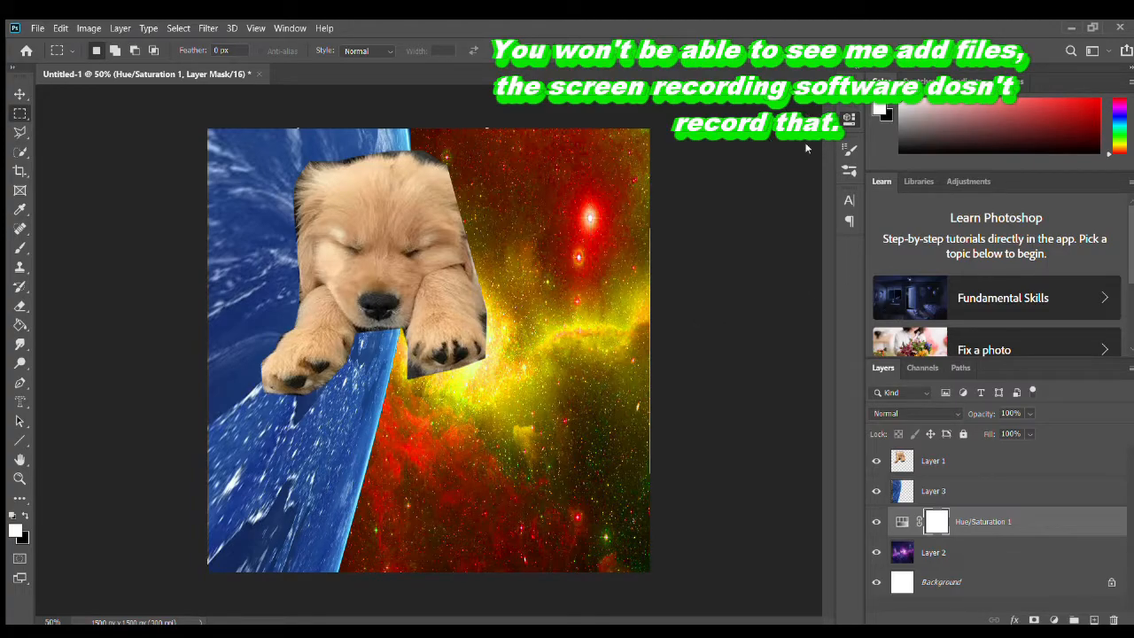
- Add a boosted Vibrance adjustment above the earth layer, plus a Hue/Saturation adjustment directly over it that turns the earth purple
click(971, 488)
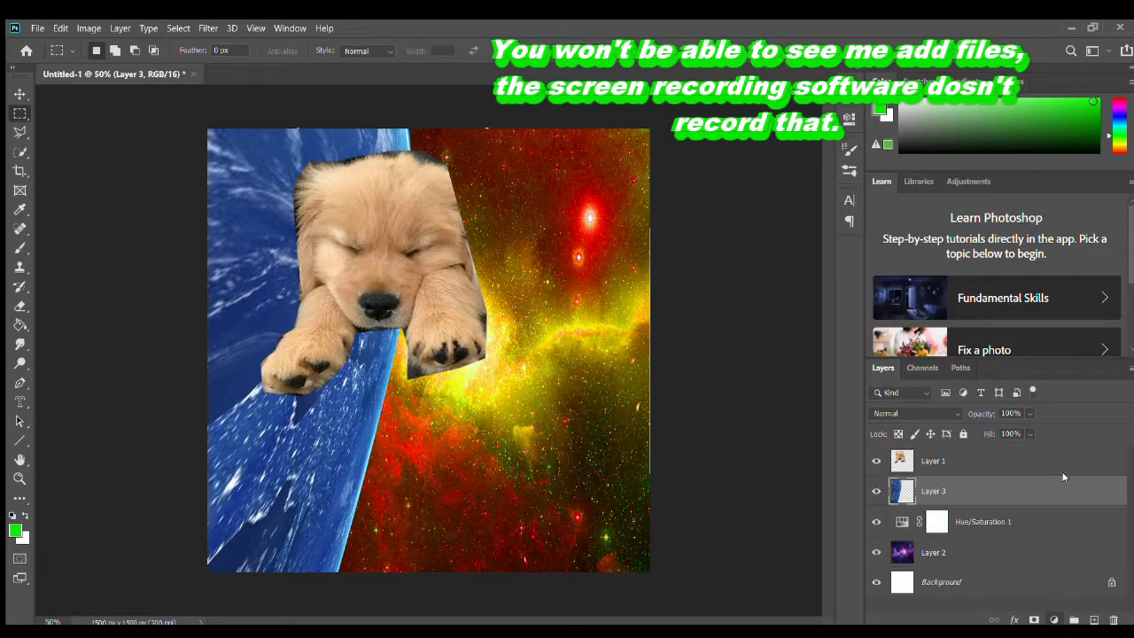
click(781, 273)
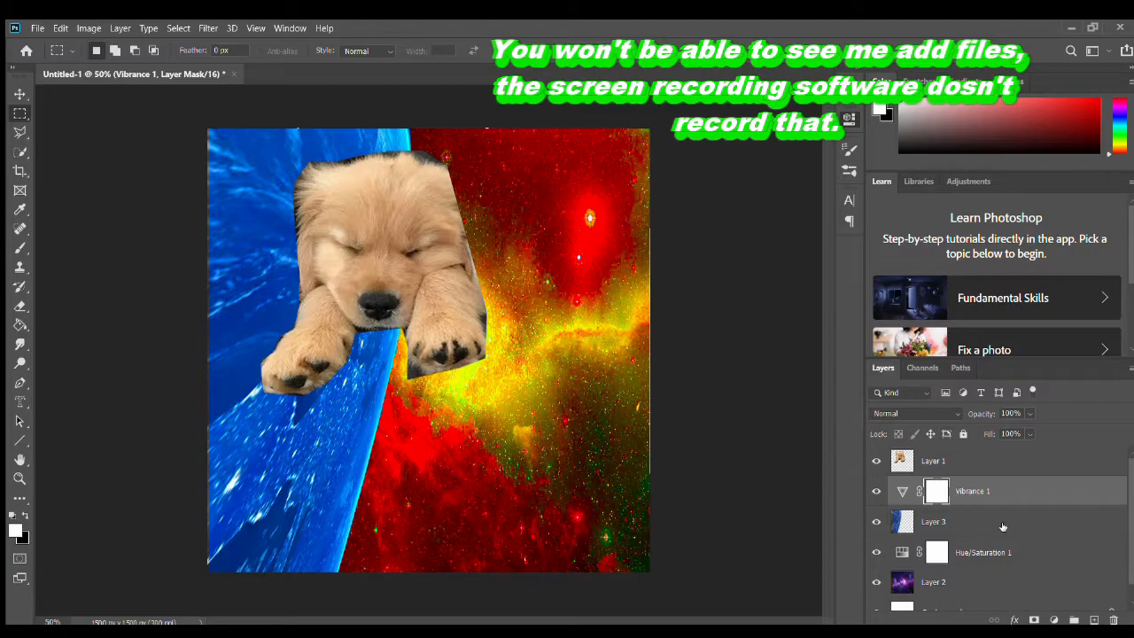
click(1039, 528)
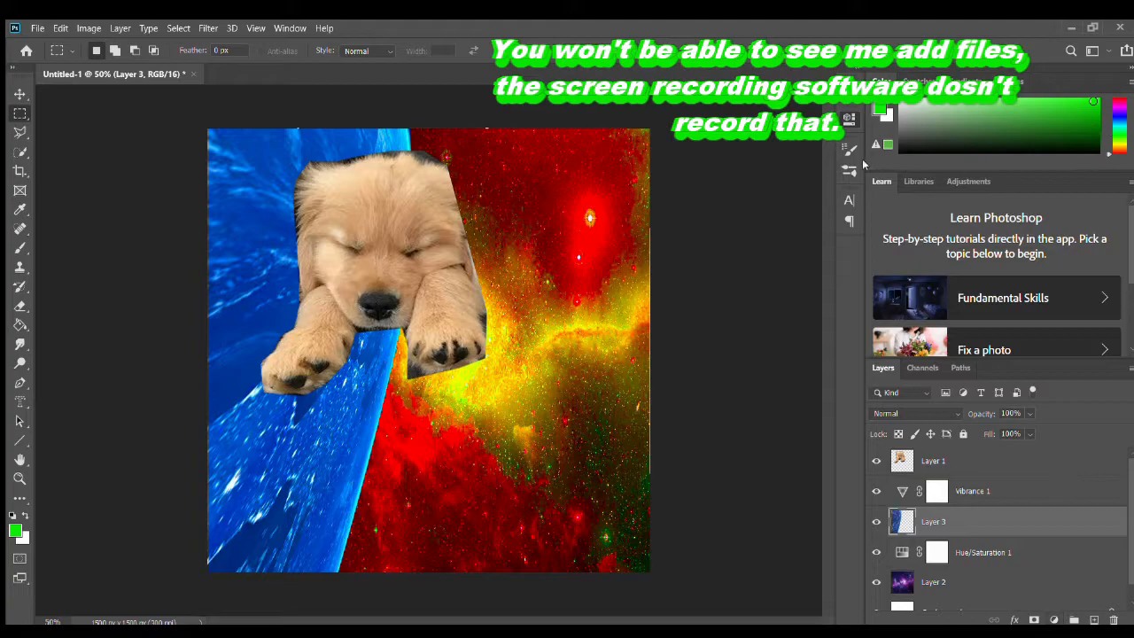
click(737, 191)
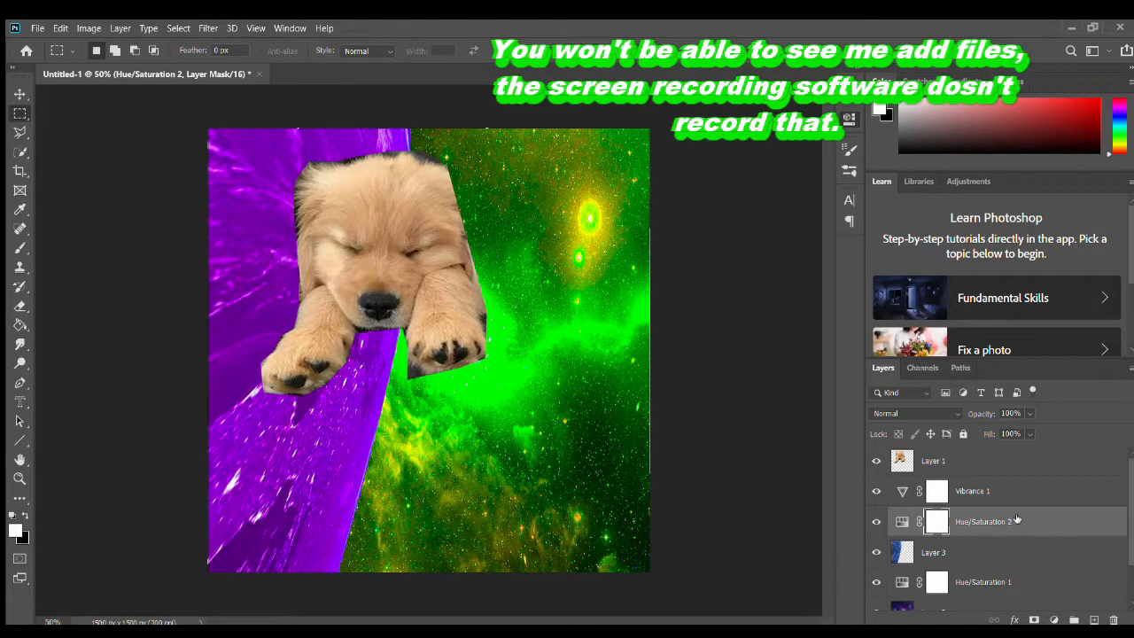
scroll(1015, 520, down, 1)
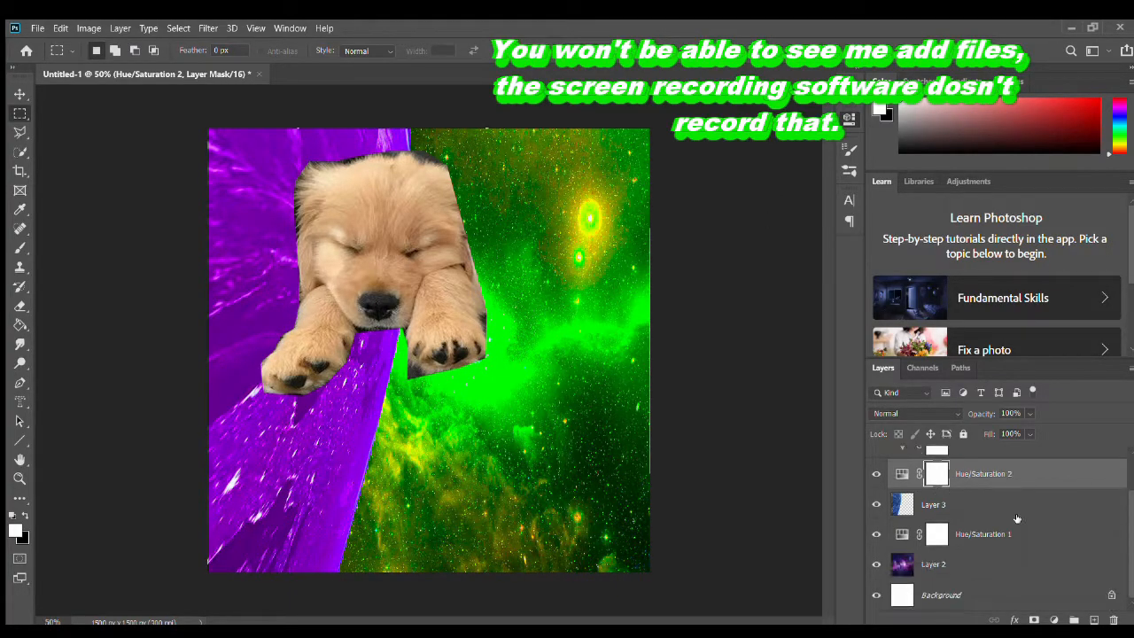
click(951, 503)
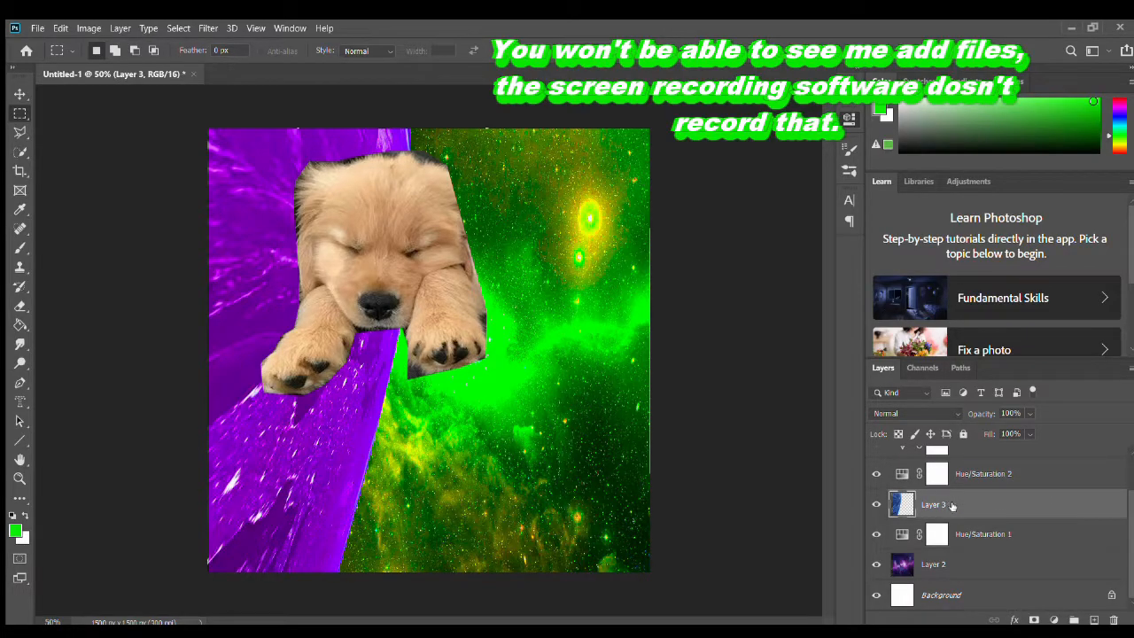
click(982, 566)
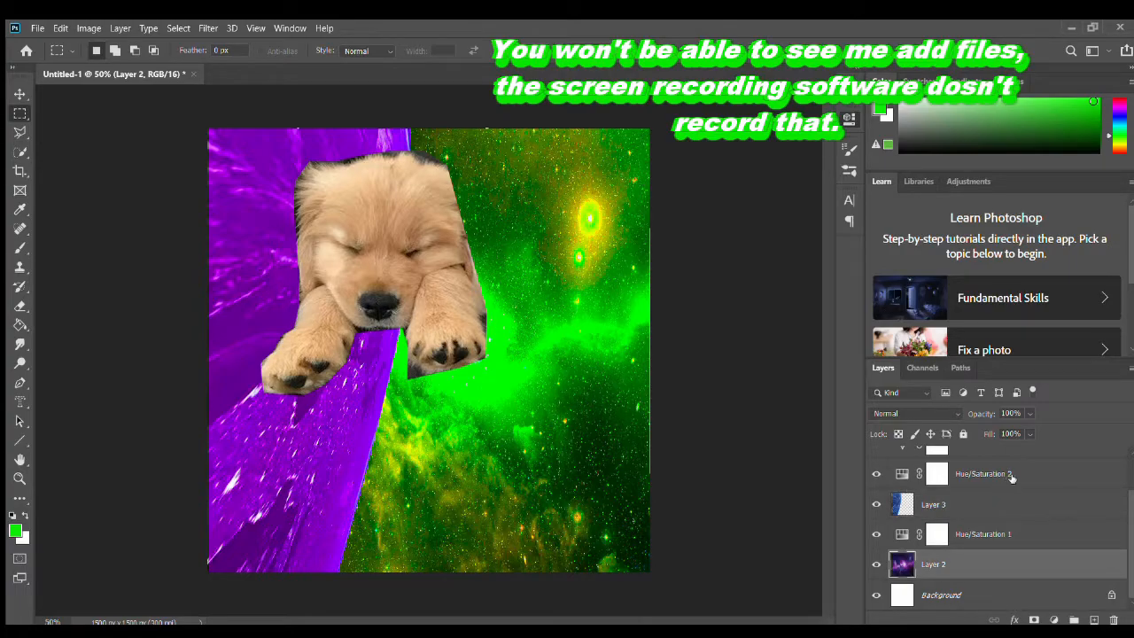
click(1018, 486)
click(1010, 502)
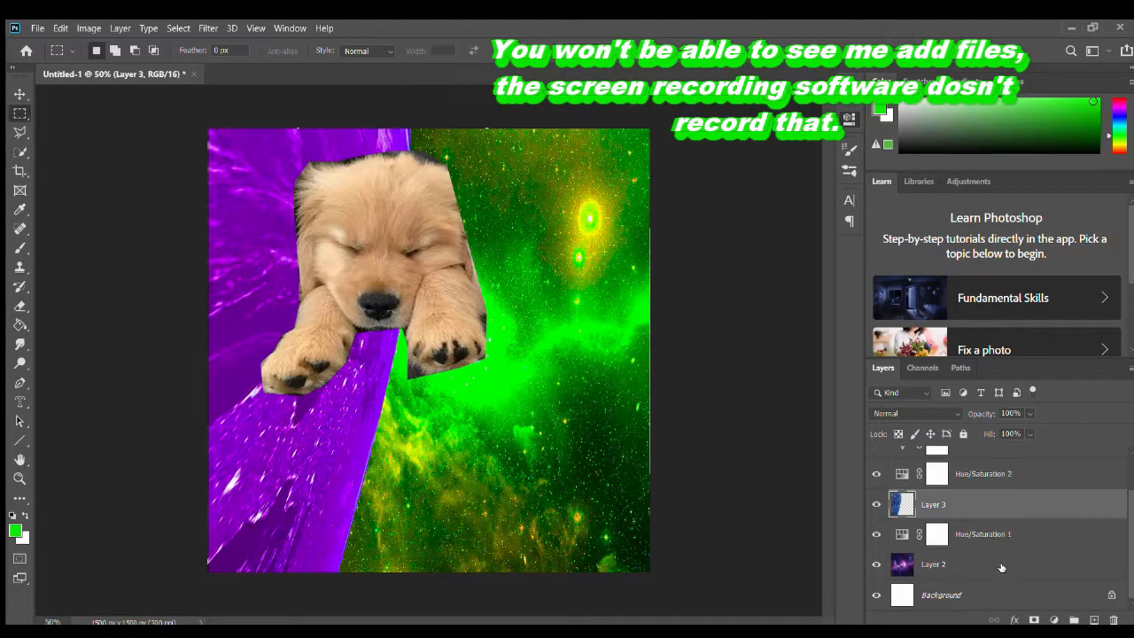
click(999, 567)
- Readjust the Hue/Saturation layer directly above the earth so the earth turns saturated orange and the galaxy blue
click(1021, 479)
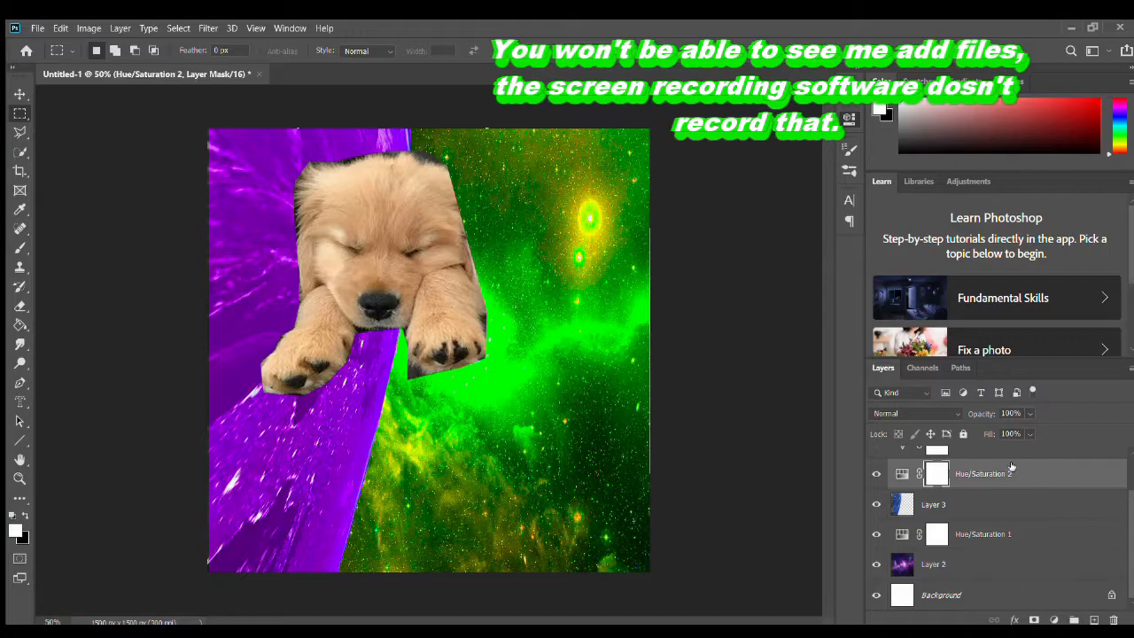
drag(763, 213, 721, 214)
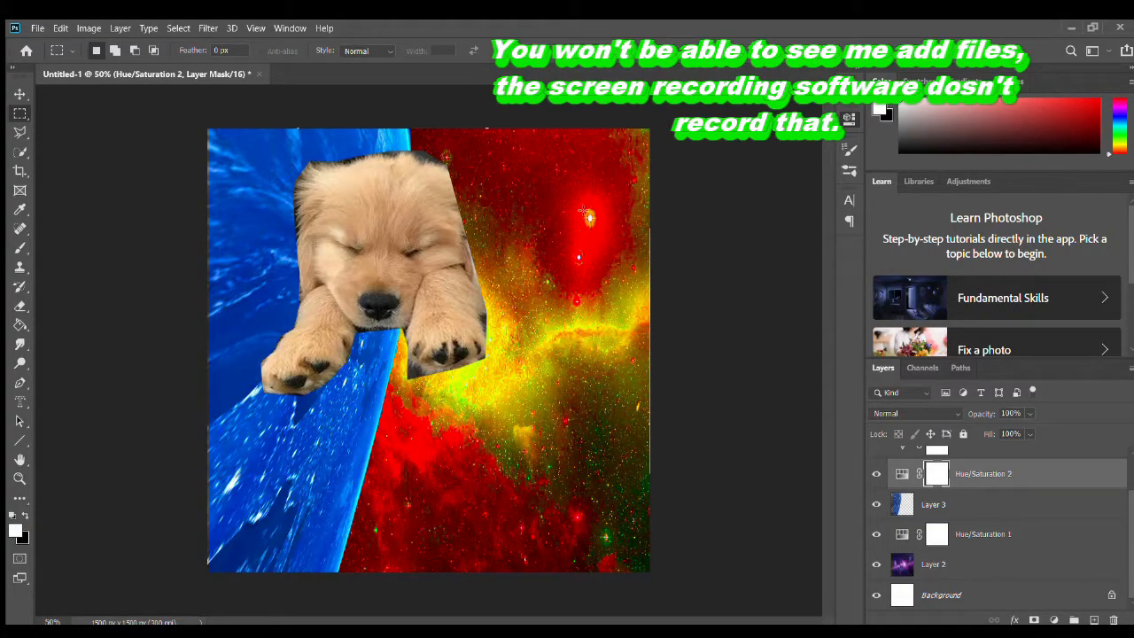
drag(717, 212, 814, 226)
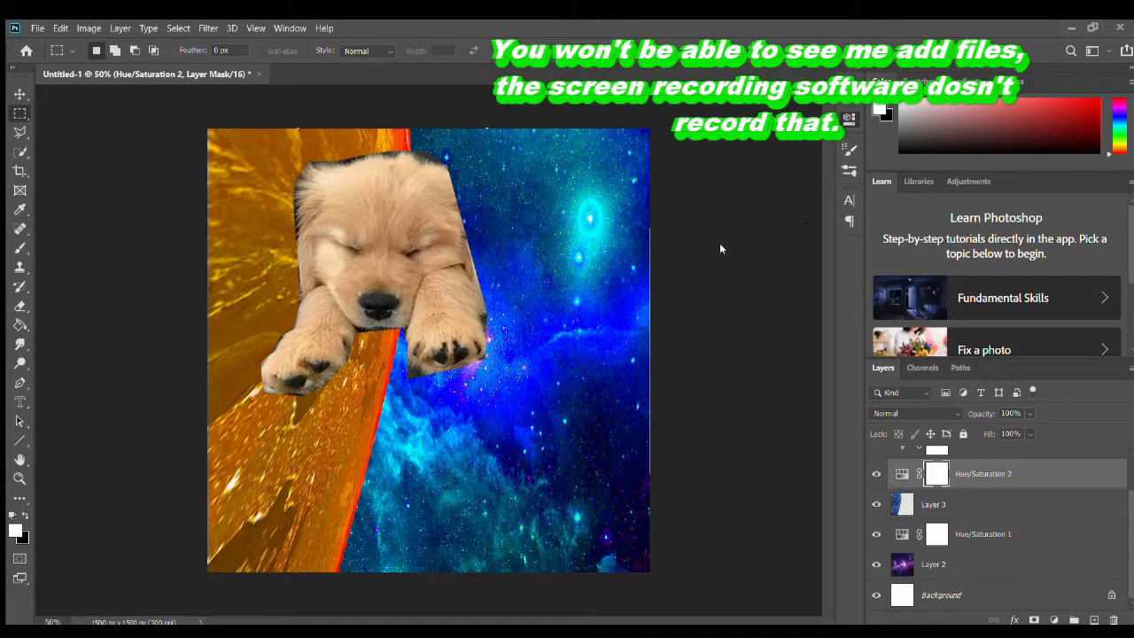
drag(720, 247, 777, 268)
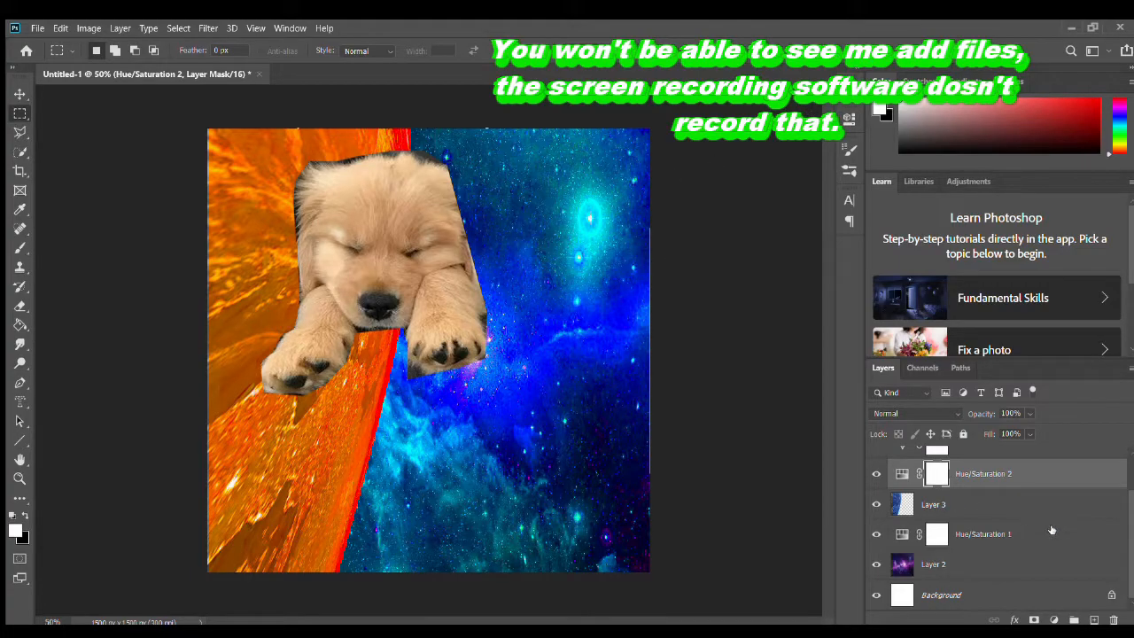
- Try the Bevel & Emboss, Stroke and Satin layer effects on the puppy layer
scroll(1051, 534, up, 2)
click(991, 463)
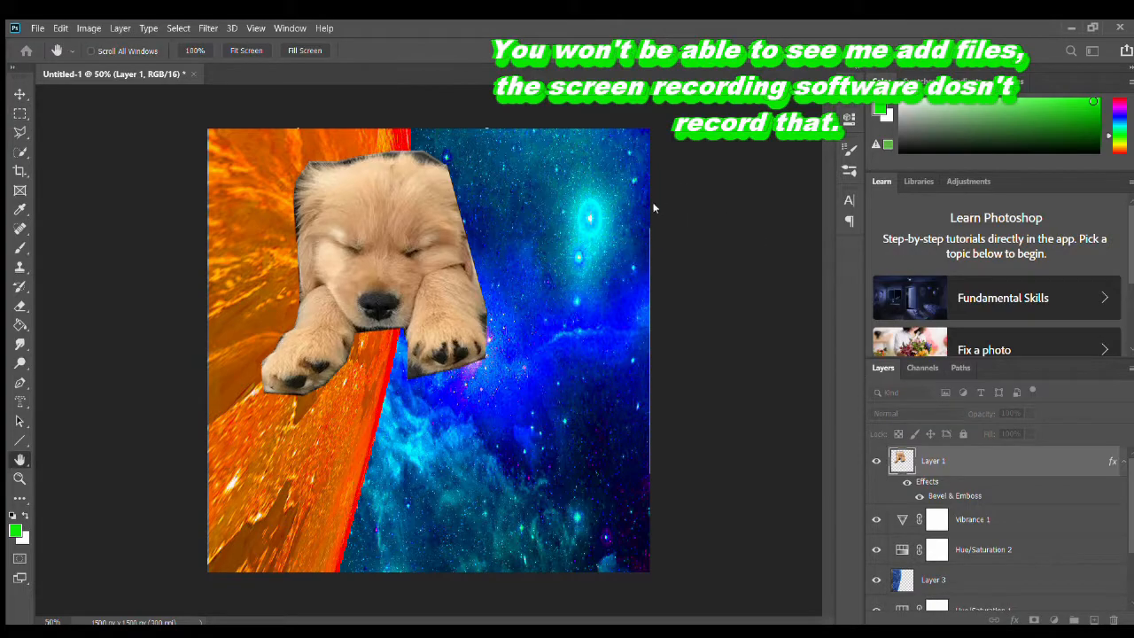
click(546, 188)
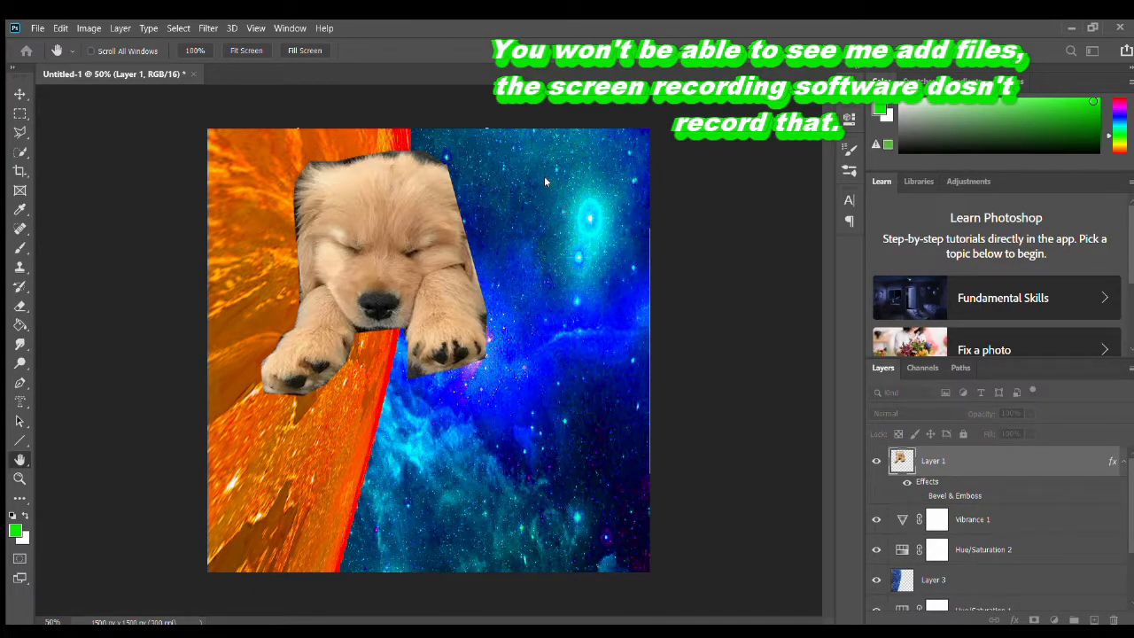
click(544, 254)
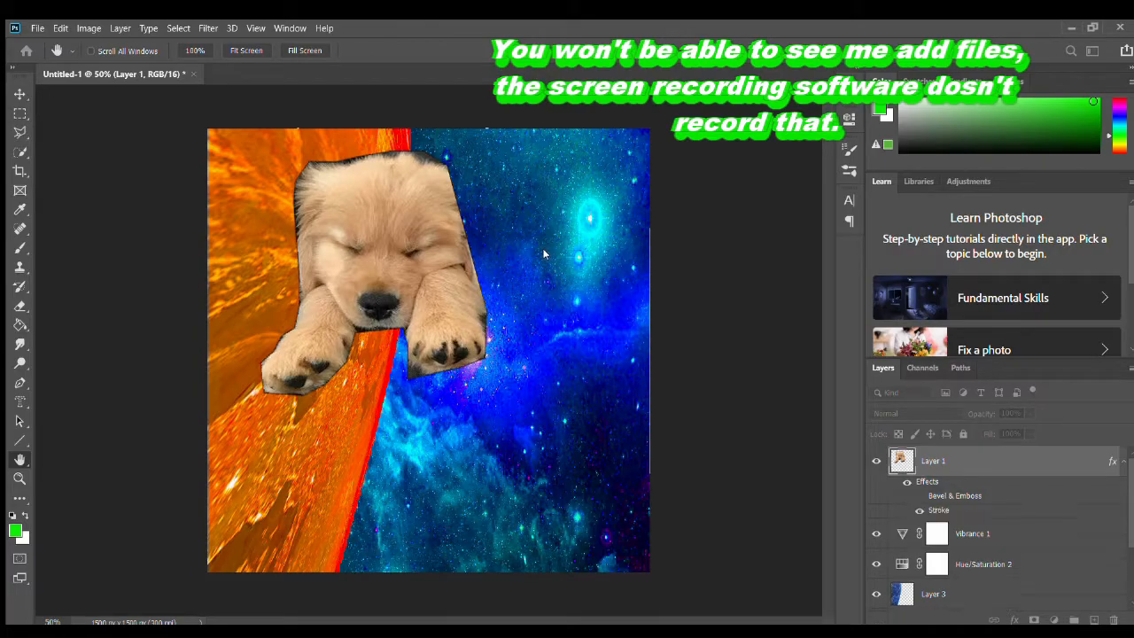
click(545, 299)
click(542, 302)
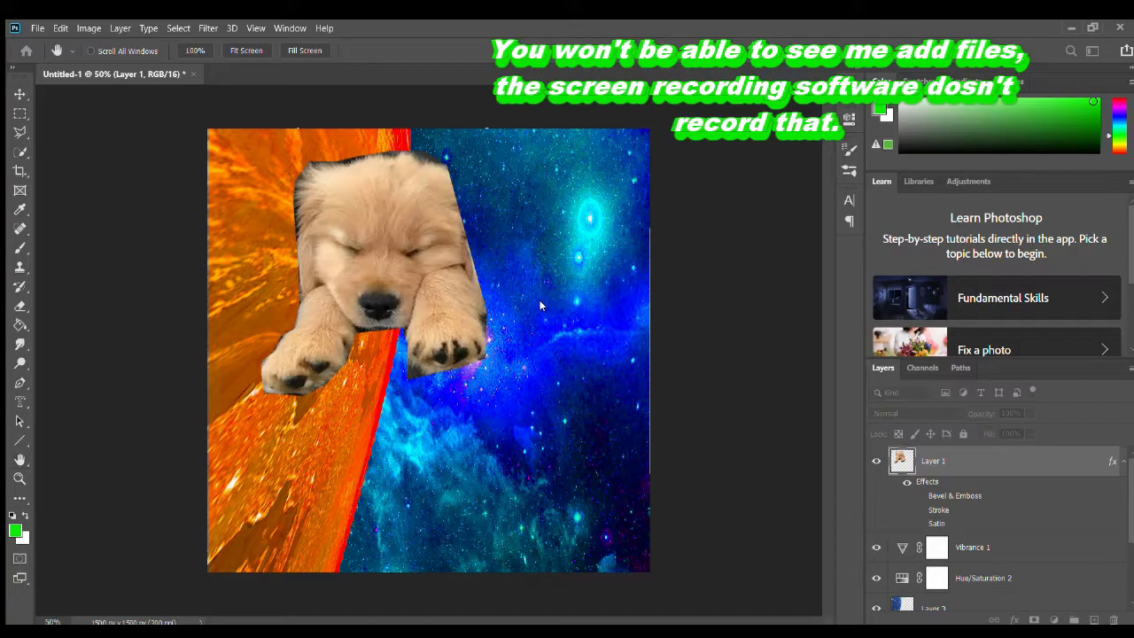
click(541, 304)
click(542, 301)
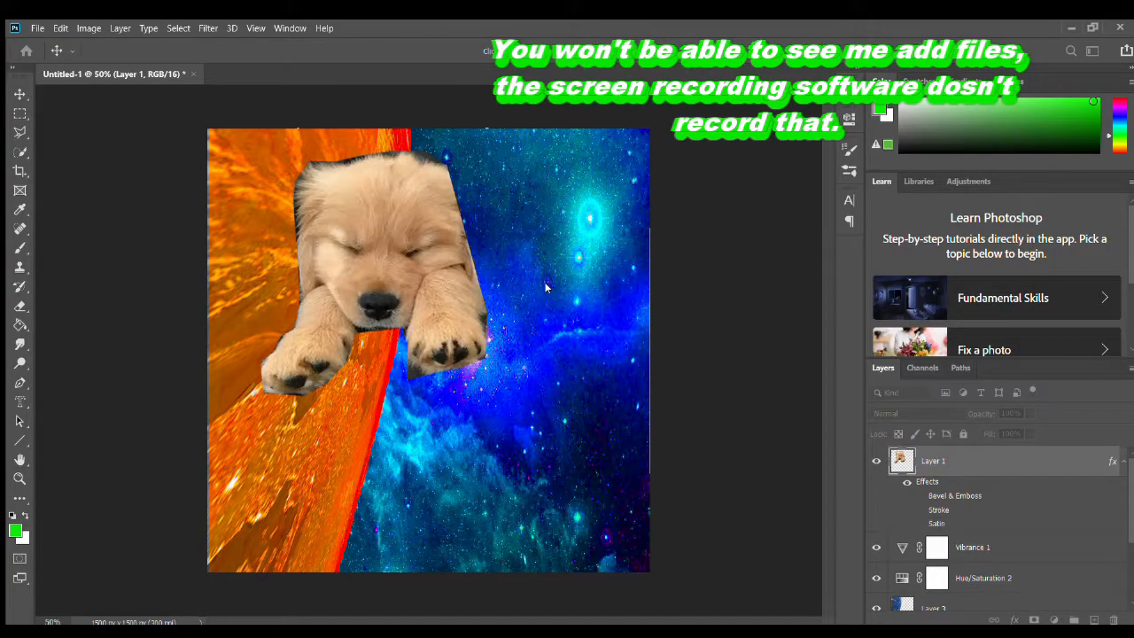
- Try the Inner Shadow, Gradient Overlay and Color Overlay effects on the puppy layer
click(540, 266)
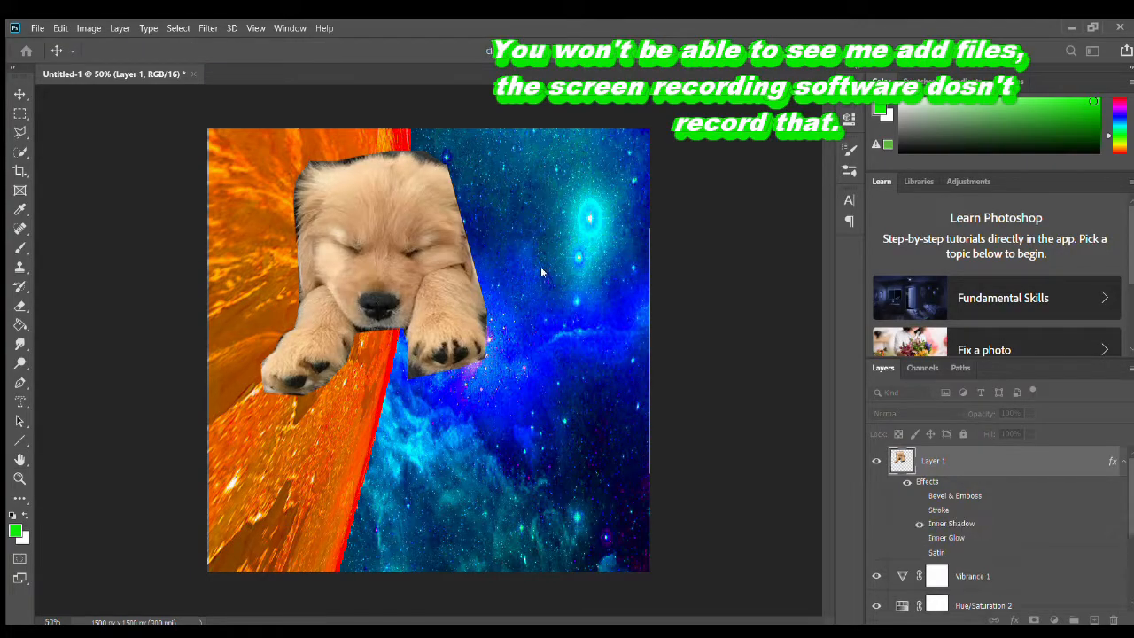
click(543, 339)
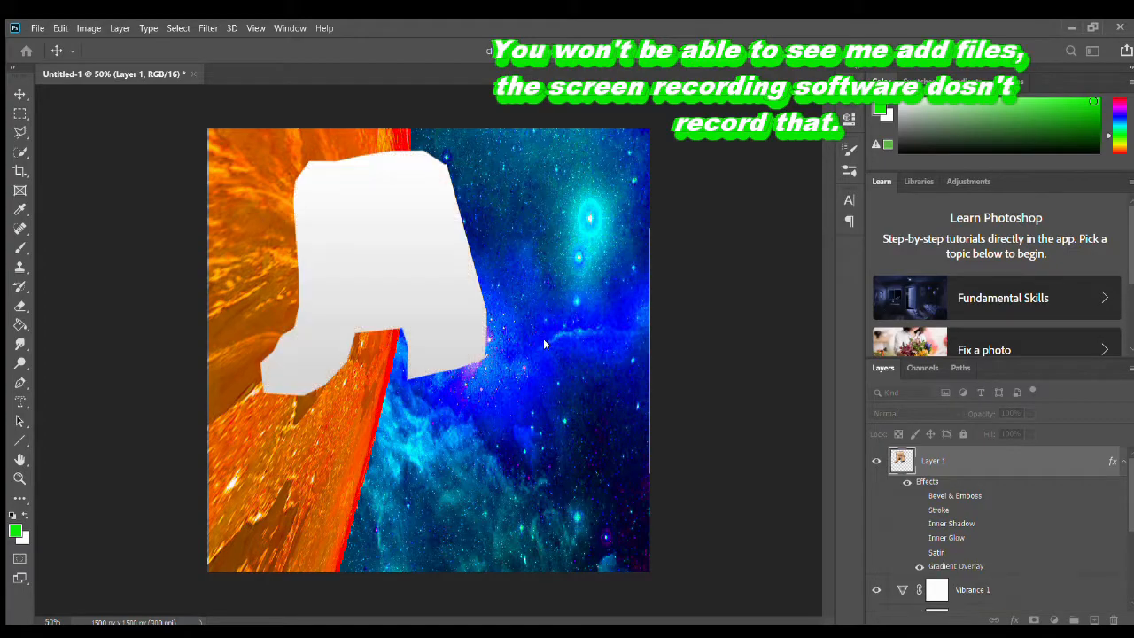
click(544, 341)
click(542, 328)
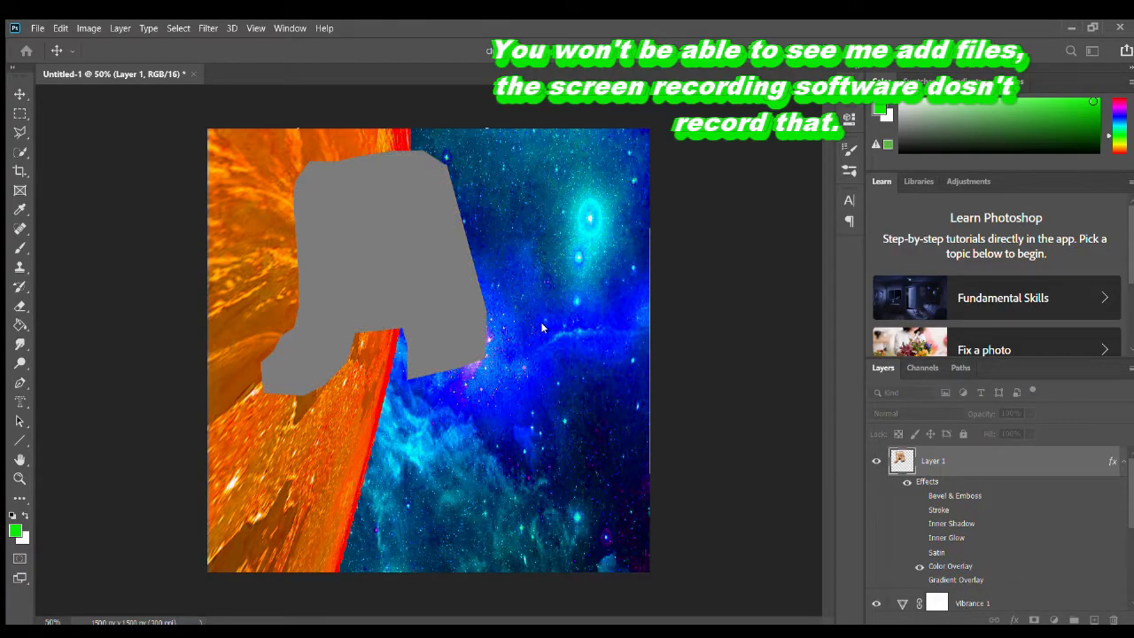
click(543, 320)
- Give the puppy layer a semi-transparent, scaled-down water Pattern Overlay and a Drop Shadow offset downward
click(544, 370)
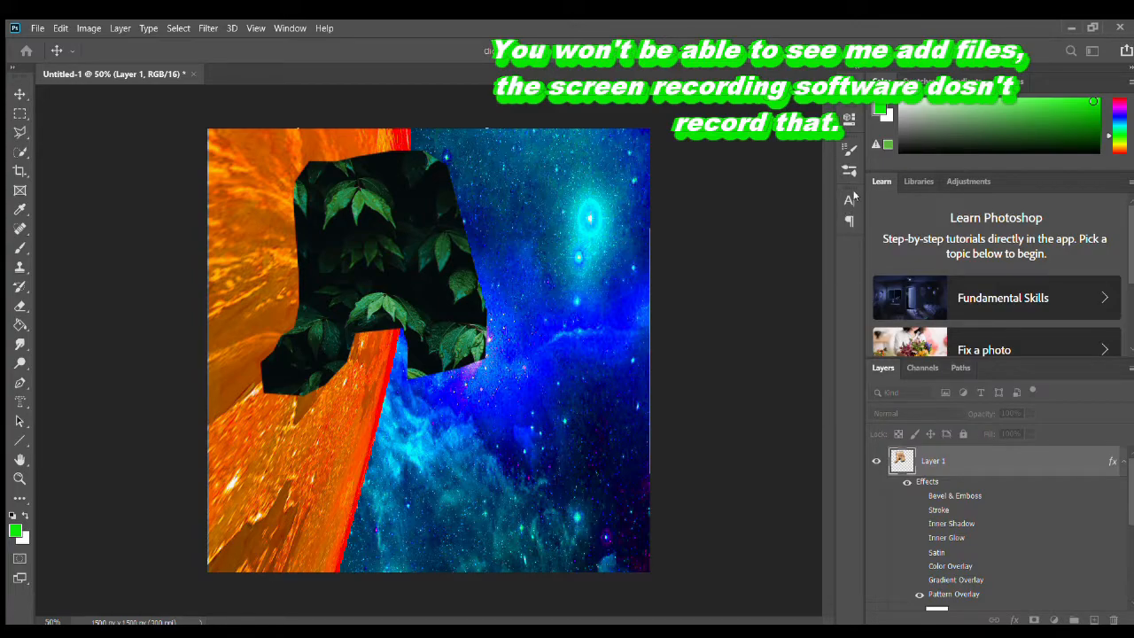
drag(847, 199, 816, 202)
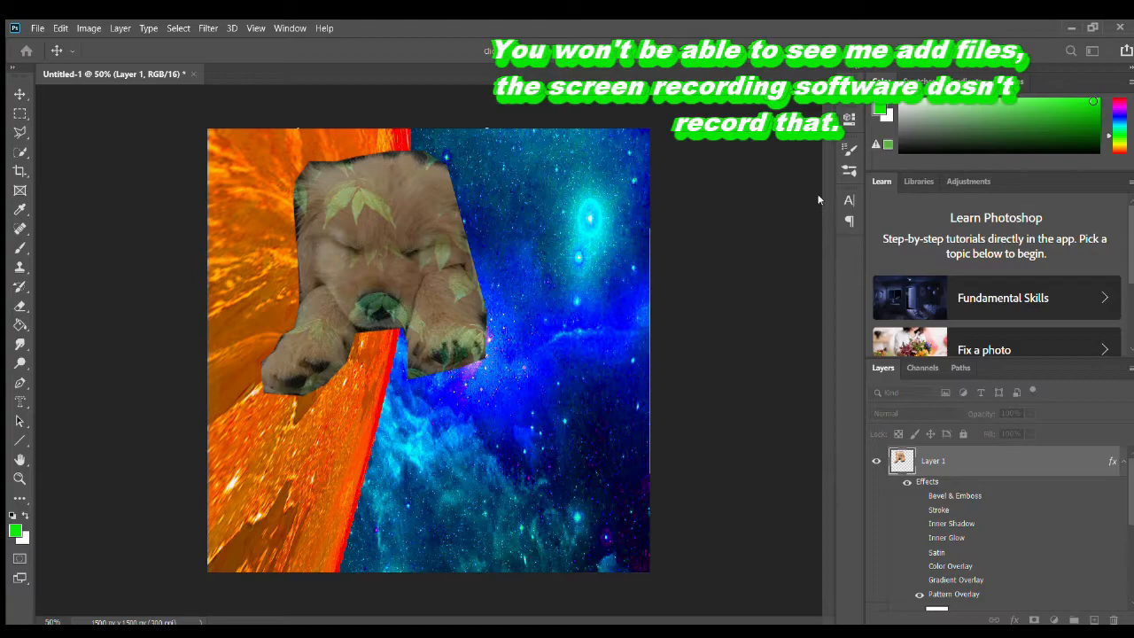
drag(817, 199, 821, 199)
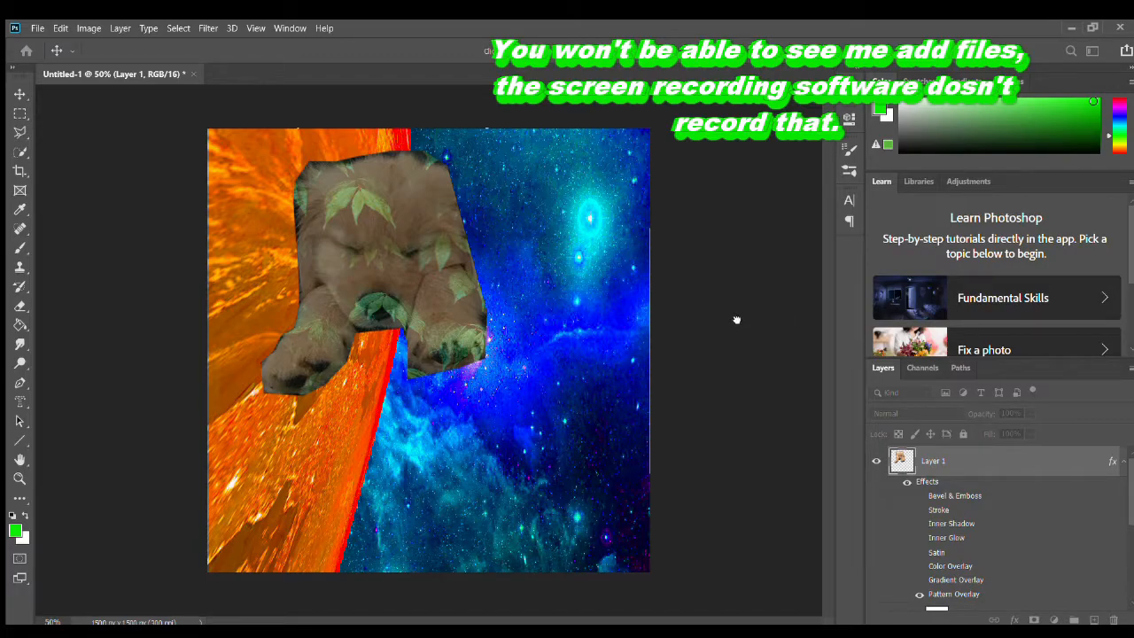
click(777, 338)
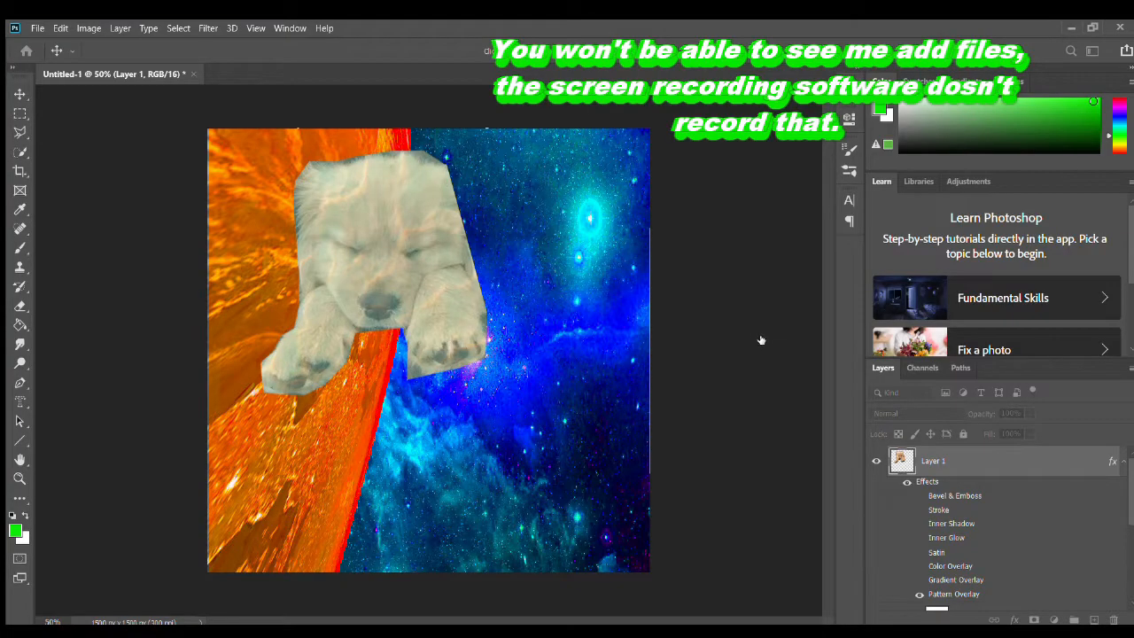
click(760, 339)
click(800, 335)
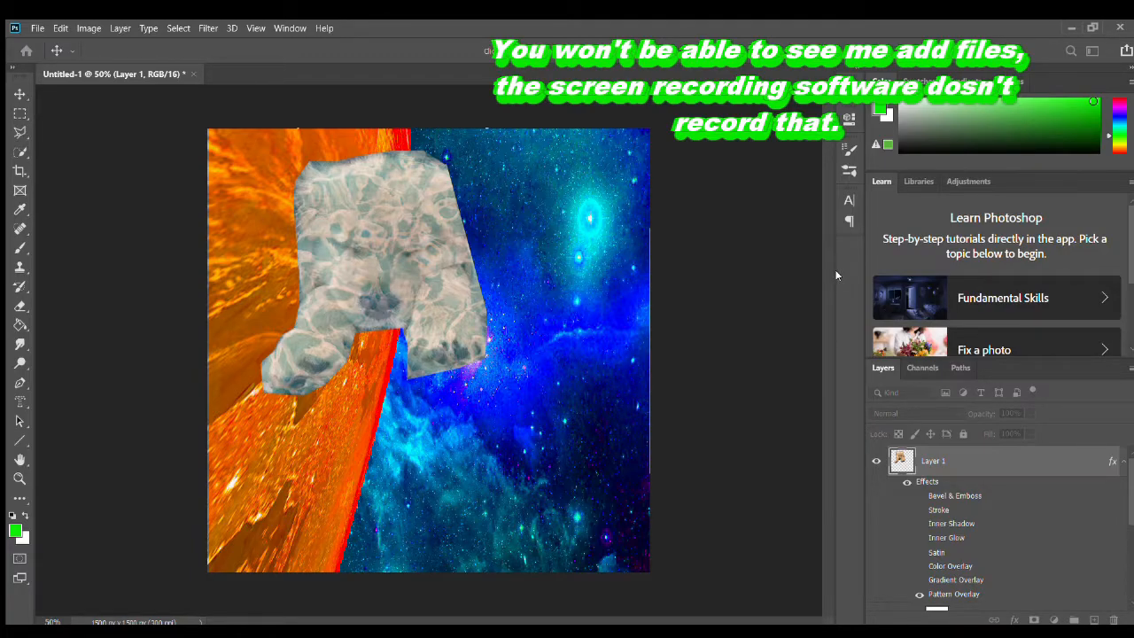
click(545, 401)
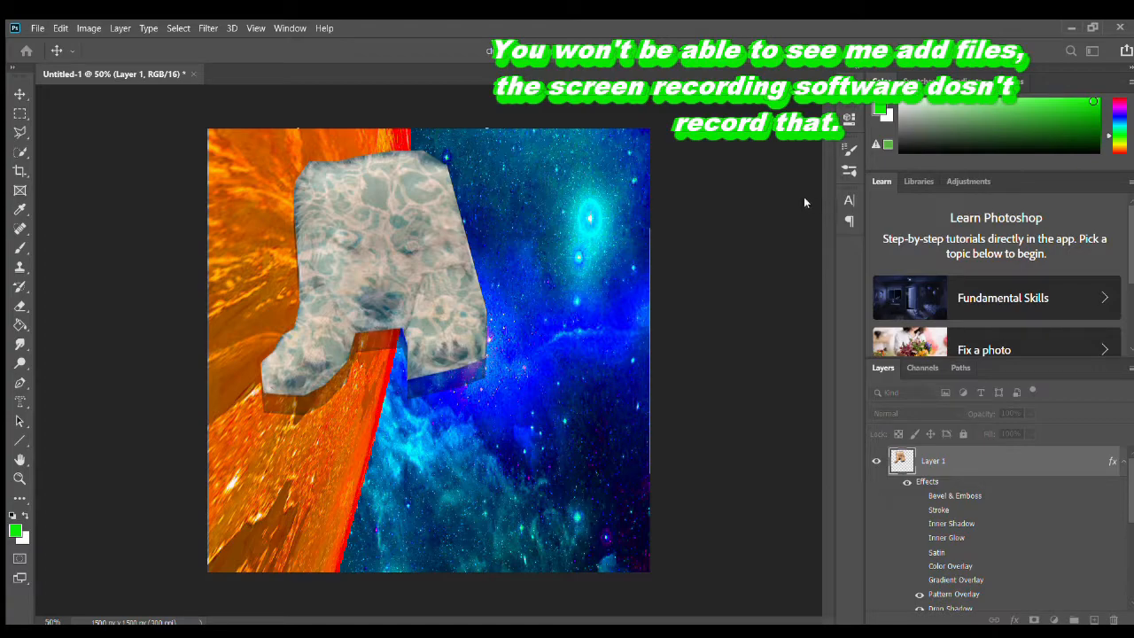
click(1086, 147)
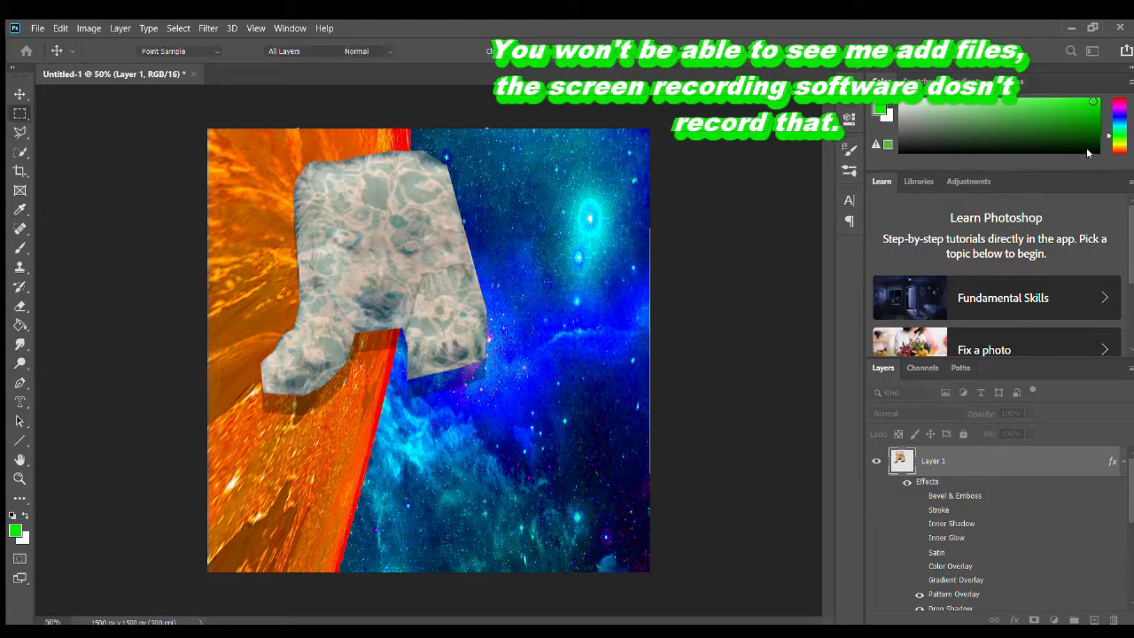
- Move the puppy up and left so it sits against the canvas's upper-left corner
key(ctrl+t)
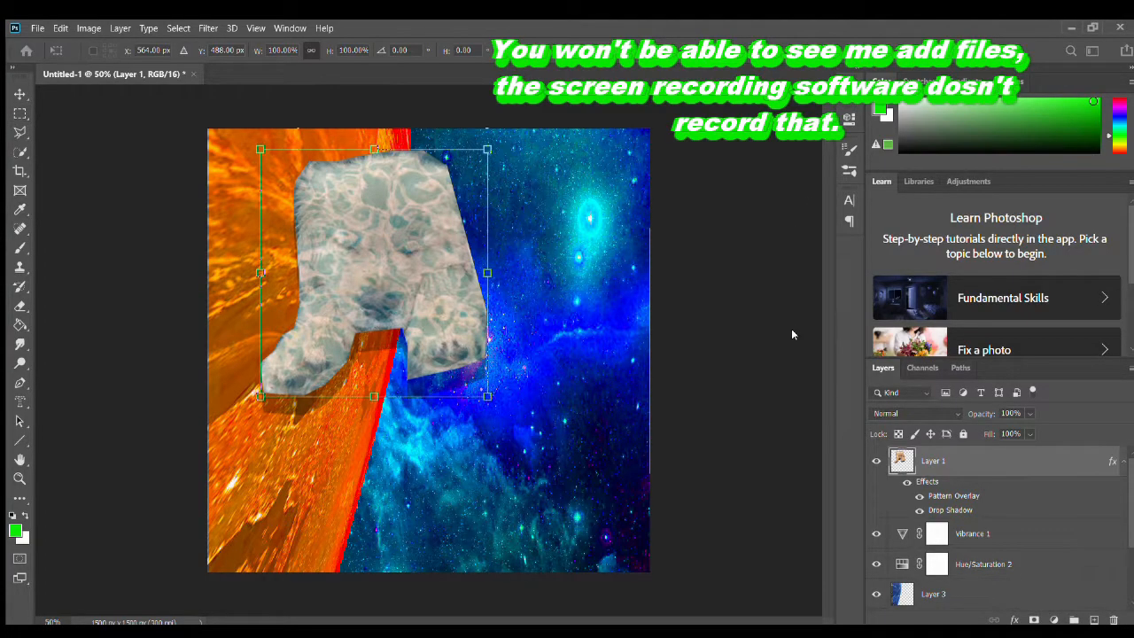
drag(376, 288, 313, 268)
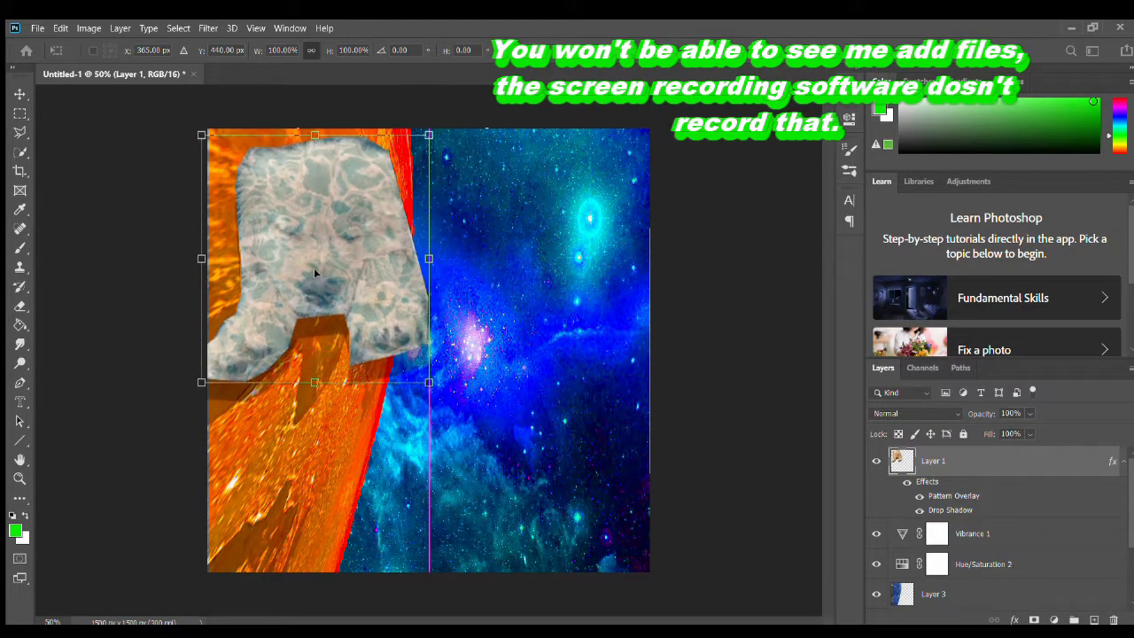
key(Return)
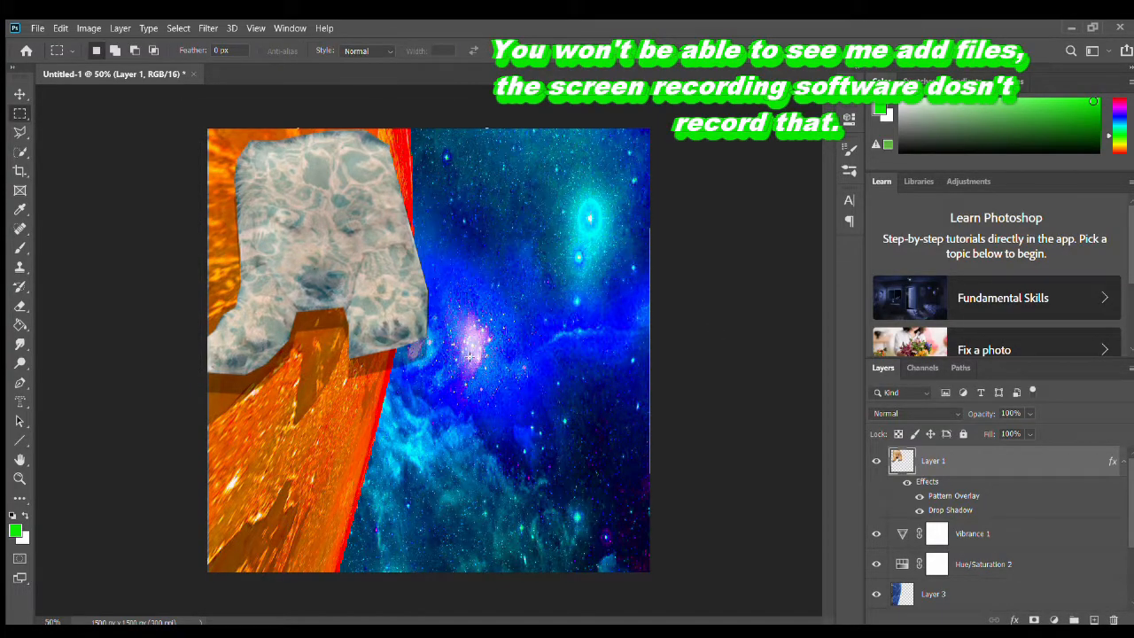
- Add a Hue/Saturation adjustment above the puppy layer with high saturation, turning the earth yellow-green and the galaxy purple and magenta
scroll(1073, 586, down, 3)
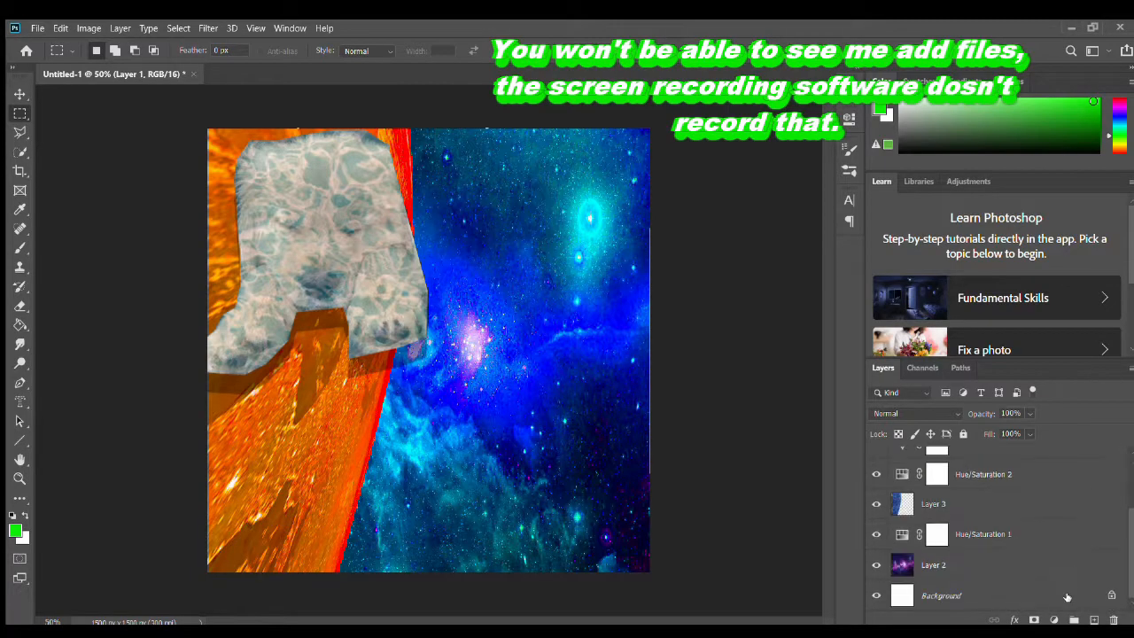
scroll(1038, 563, up, 3)
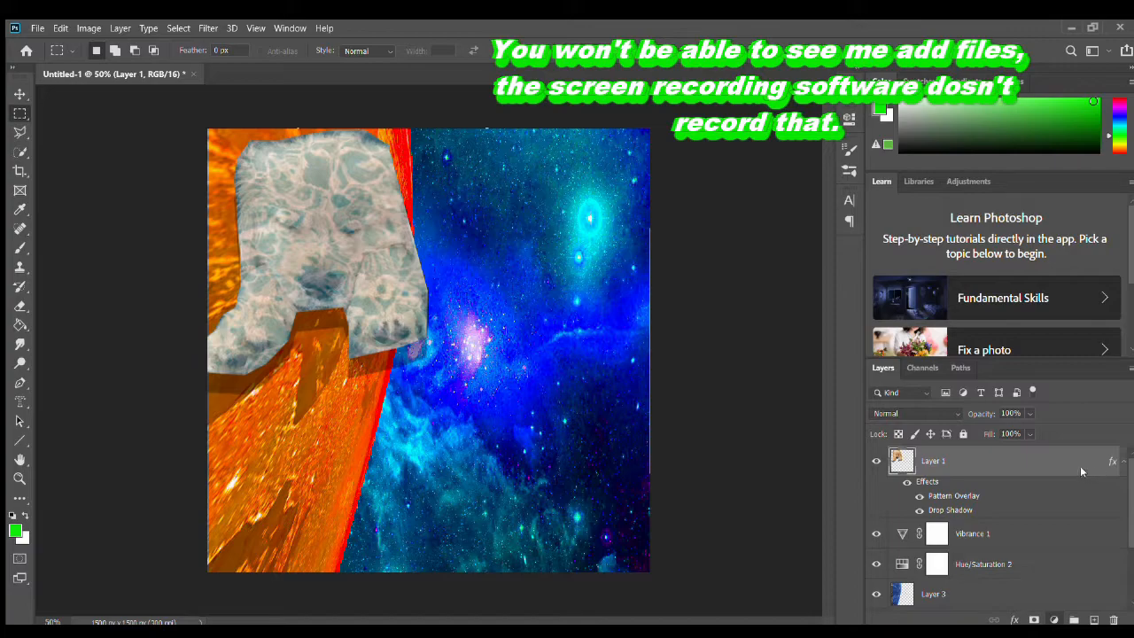
click(720, 221)
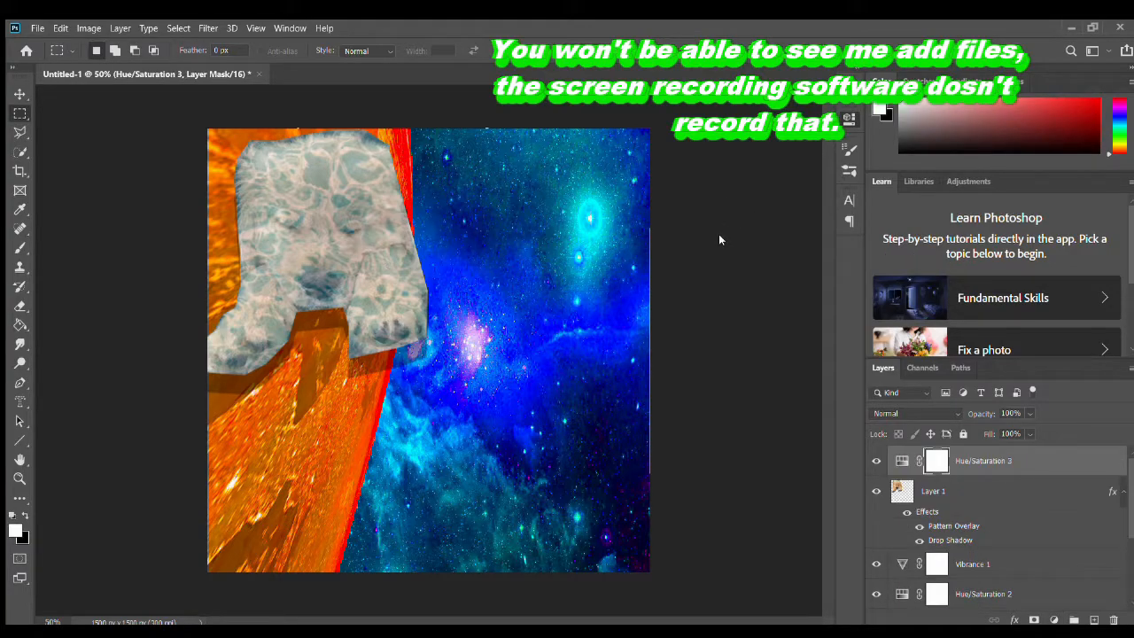
drag(718, 234, 818, 263)
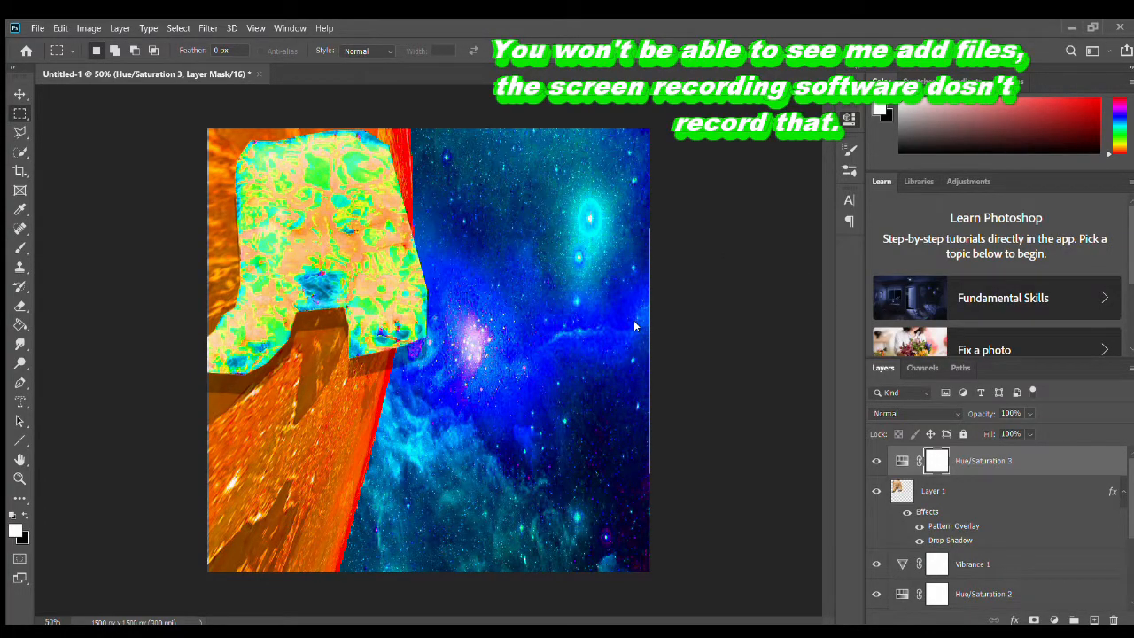
drag(720, 219, 761, 219)
key(Return)
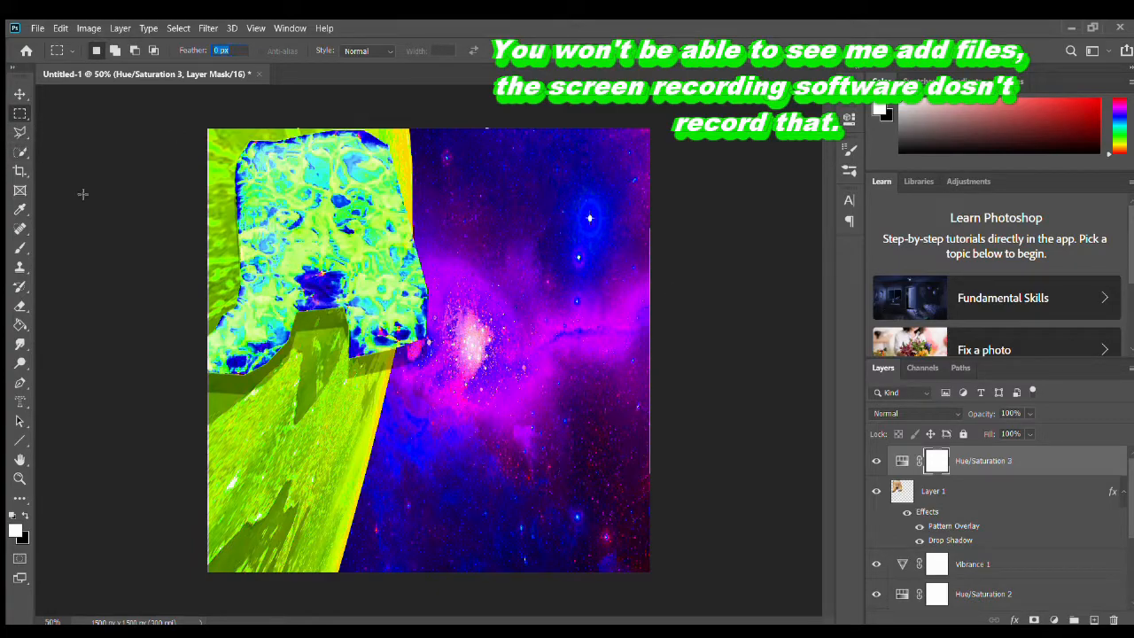
- Crop the canvas to about 1280 x 938 px around the puppy and the upper part of the galaxy
click(12, 174)
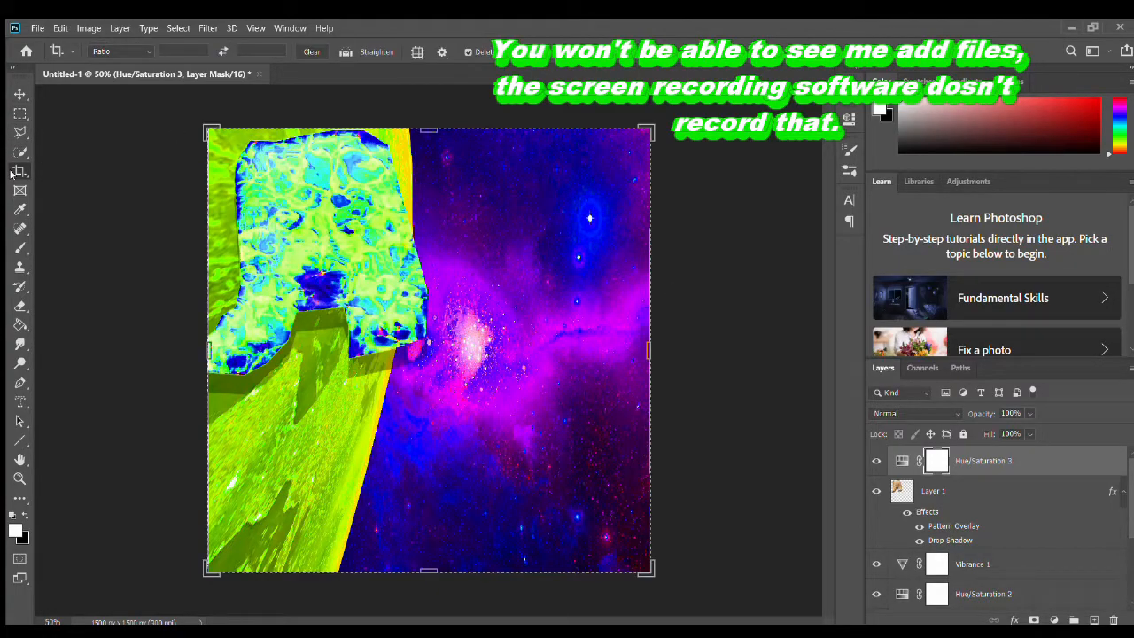
drag(433, 575, 330, 227)
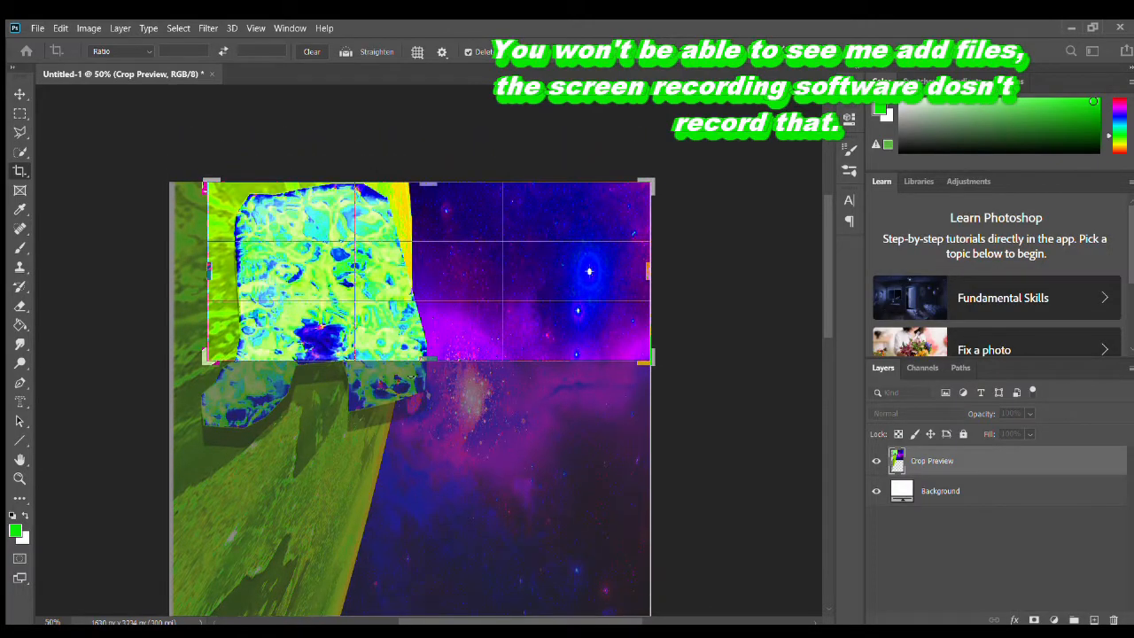
drag(421, 360, 403, 410)
drag(210, 266, 200, 267)
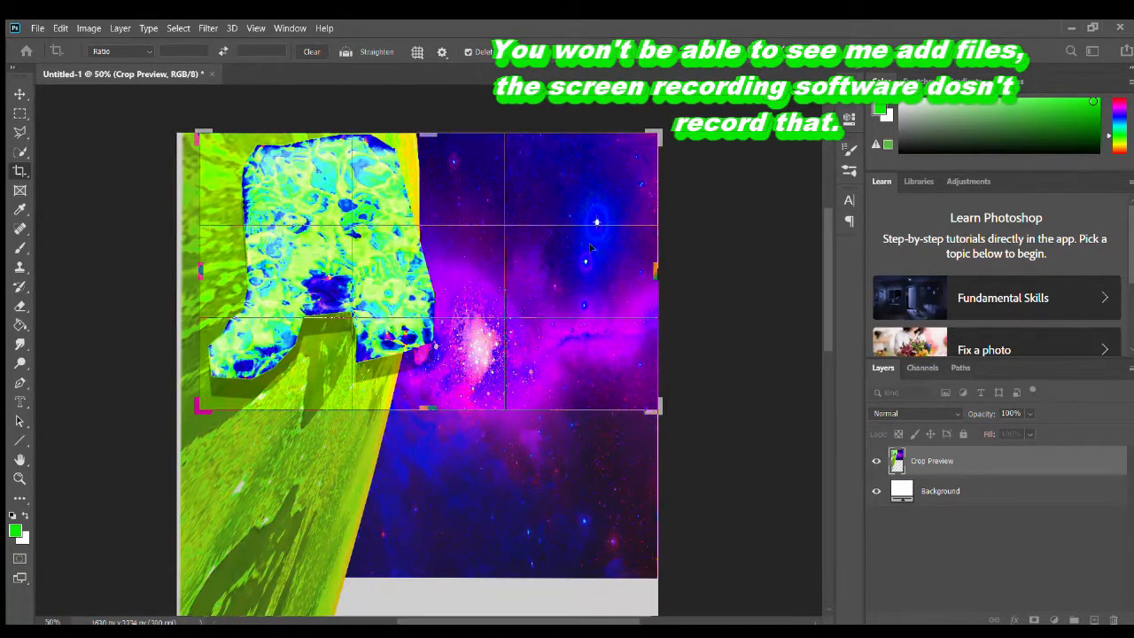
drag(657, 267, 617, 270)
key(Return)
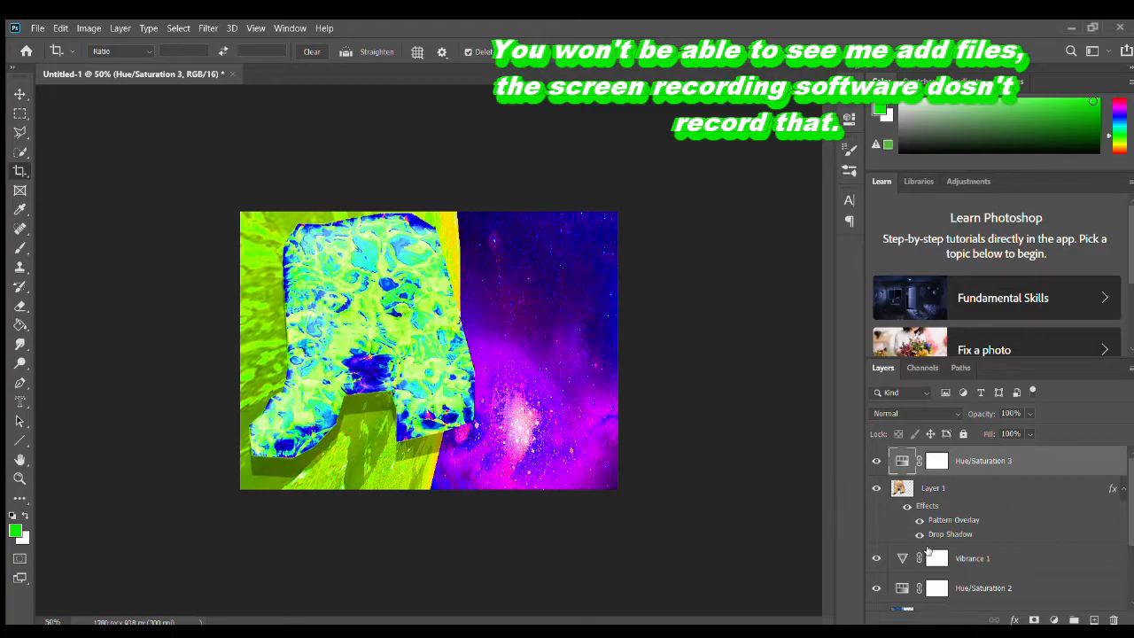
- Try a lower opacity on the puppy layer and return it to 100%
scroll(928, 551, down, 3)
scroll(928, 551, up, 3)
click(973, 487)
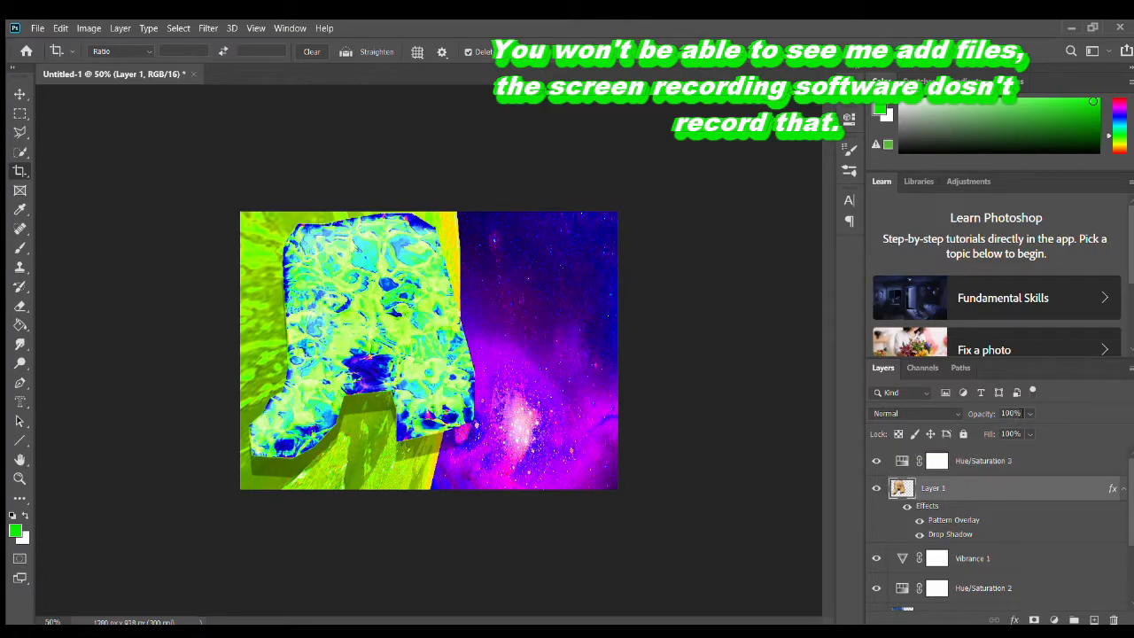
click(1027, 413)
mouse_move(1017, 431)
mouse_down()
mouse_move(980, 435)
mouse_move(1039, 435)
mouse_up()
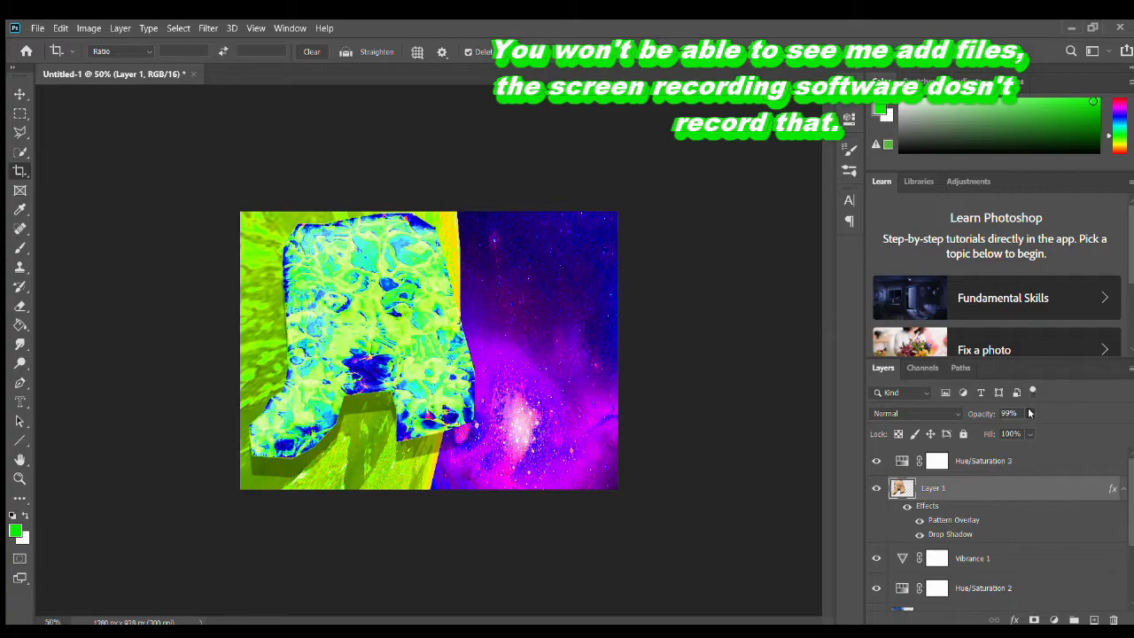
drag(1043, 433, 1060, 425)
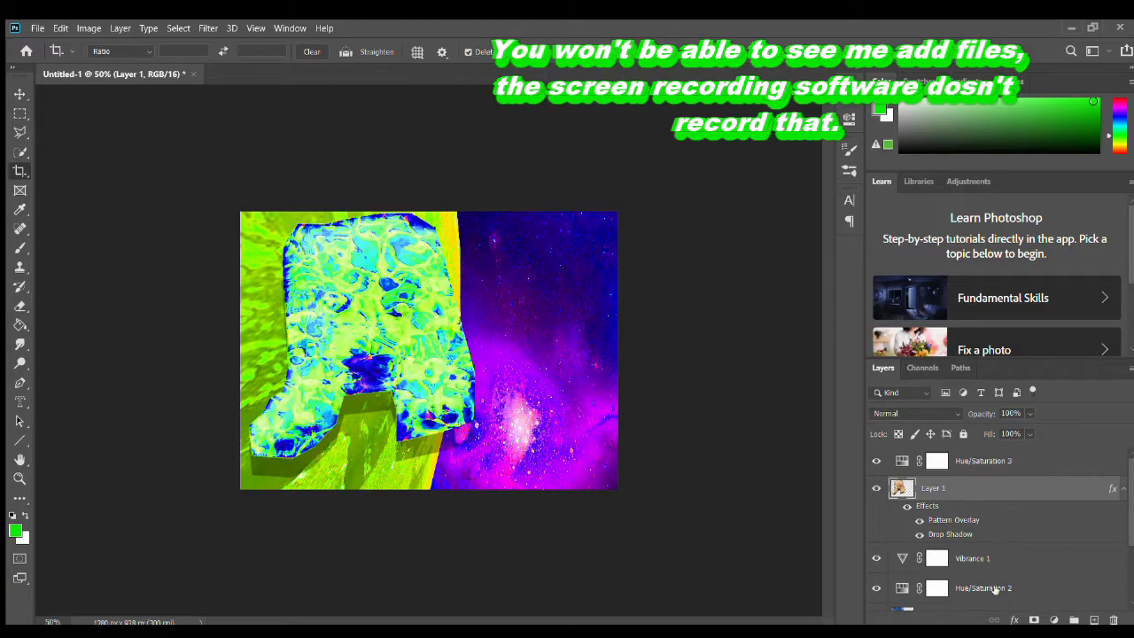
- Lower the opacity of the earth layer to 73%
scroll(994, 590, down, 2)
click(950, 521)
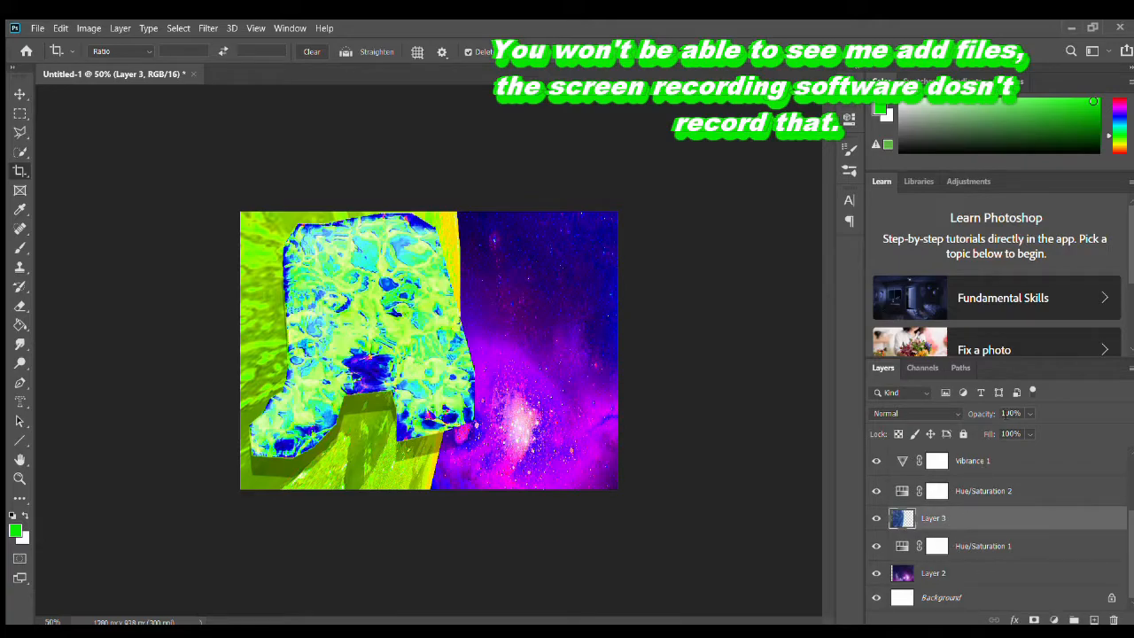
click(1028, 414)
mouse_move(1016, 431)
mouse_down()
mouse_move(1001, 428)
mouse_move(1035, 429)
mouse_move(1023, 430)
mouse_up()
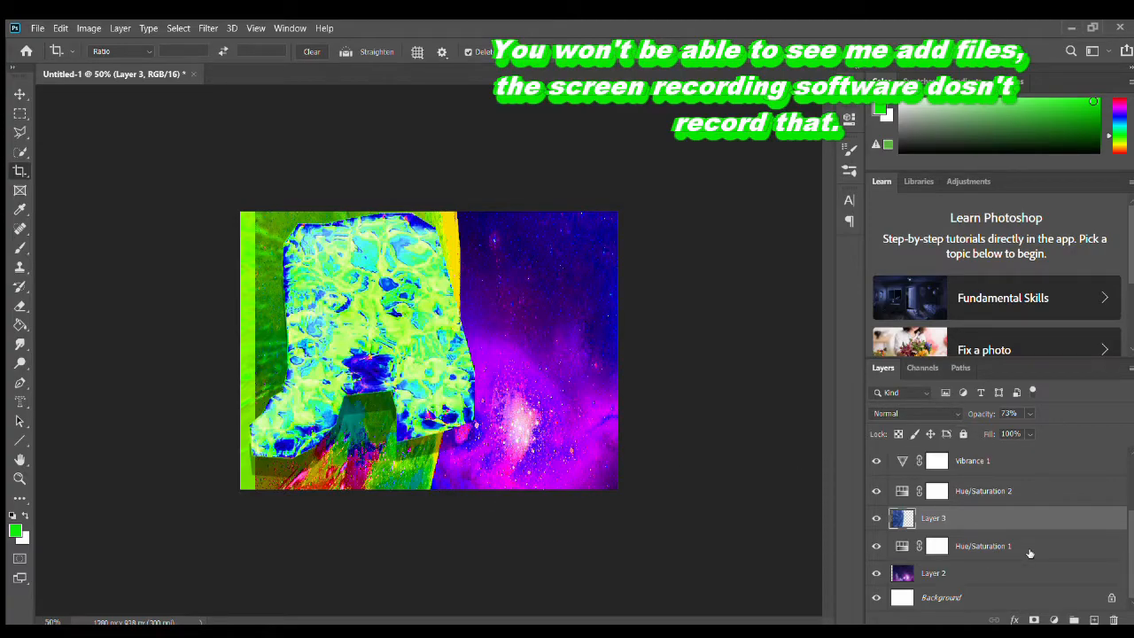
- Delete the locked white Background layer beneath the galaxy layer
click(962, 603)
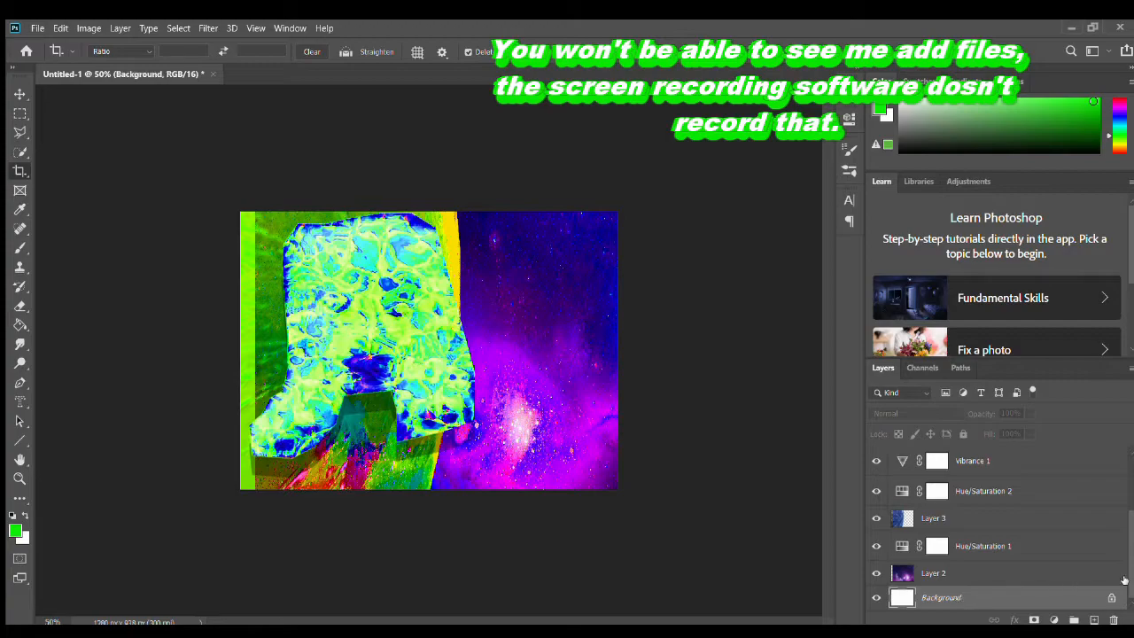
click(974, 575)
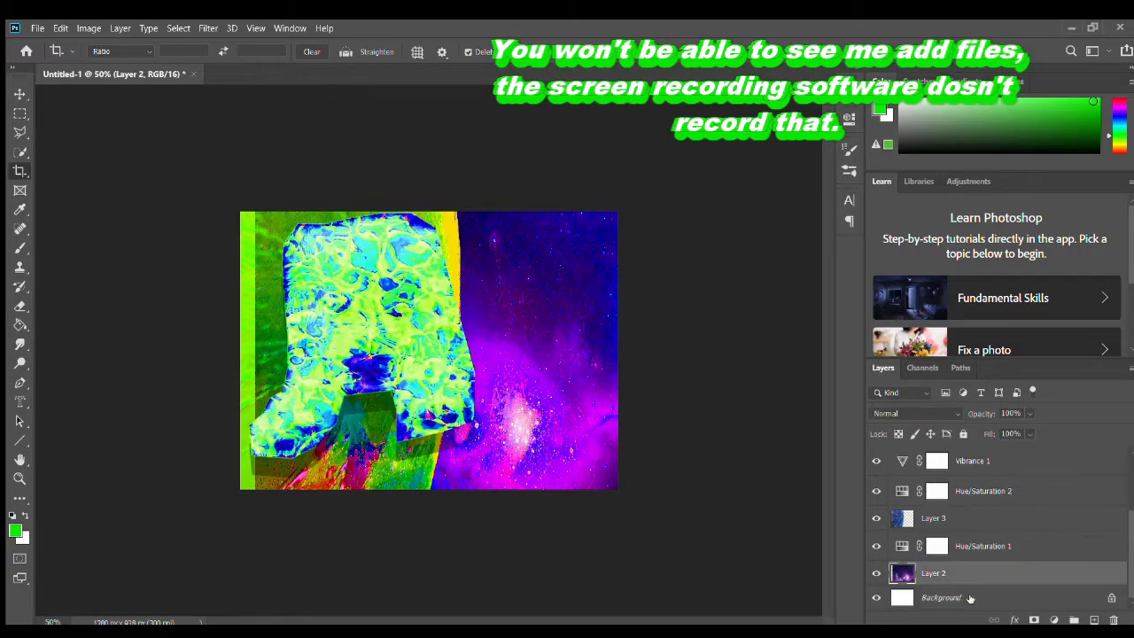
click(967, 597)
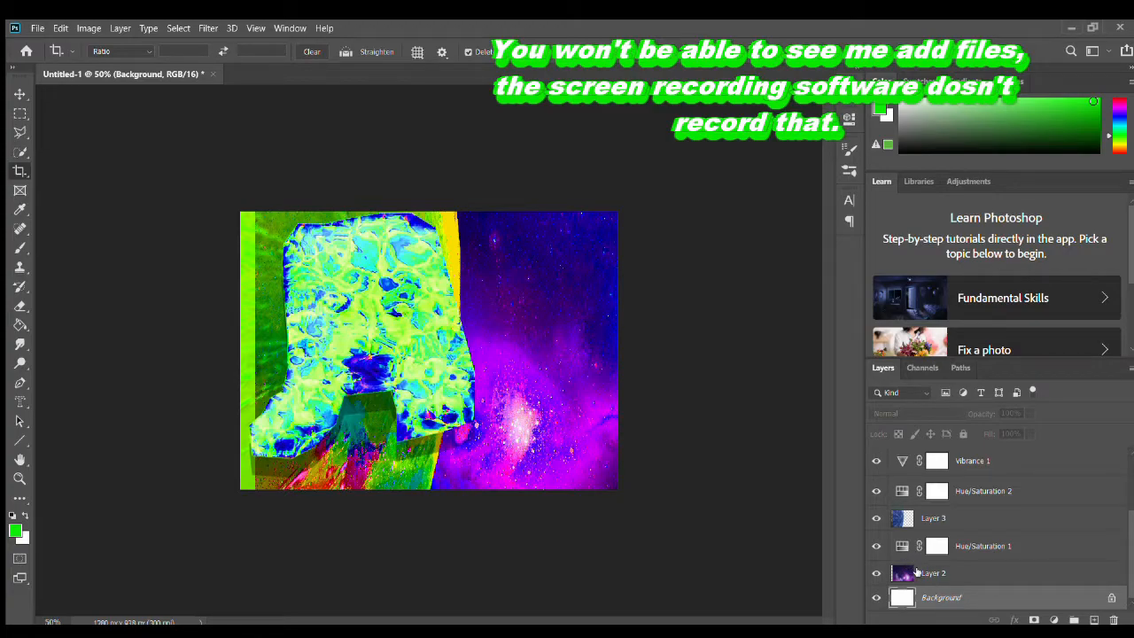
click(916, 572)
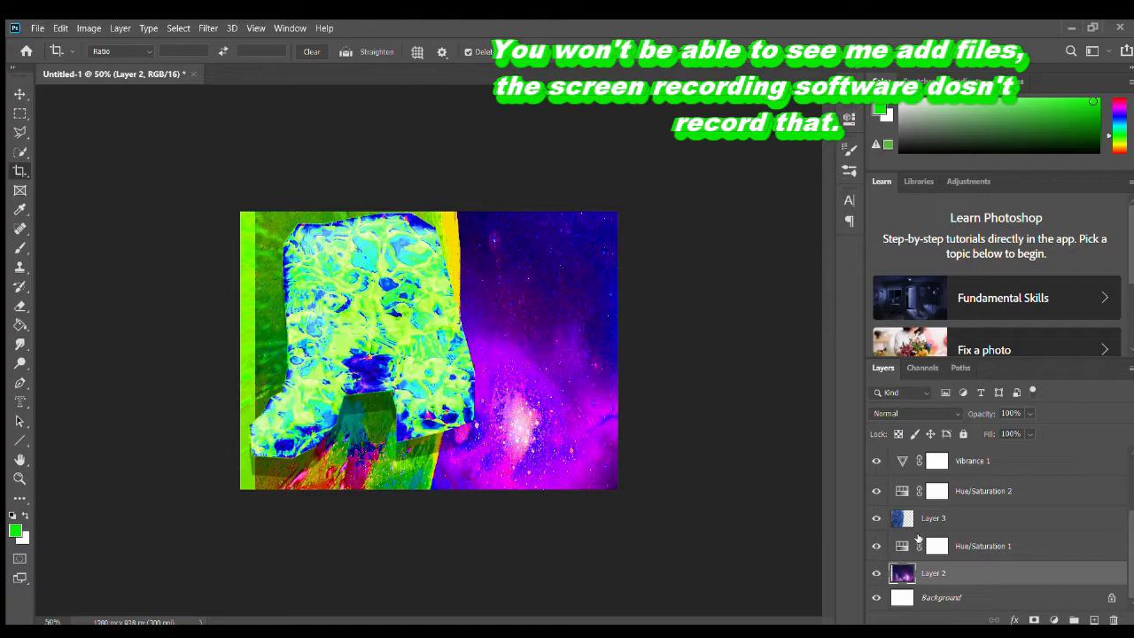
click(937, 593)
click(959, 573)
click(961, 597)
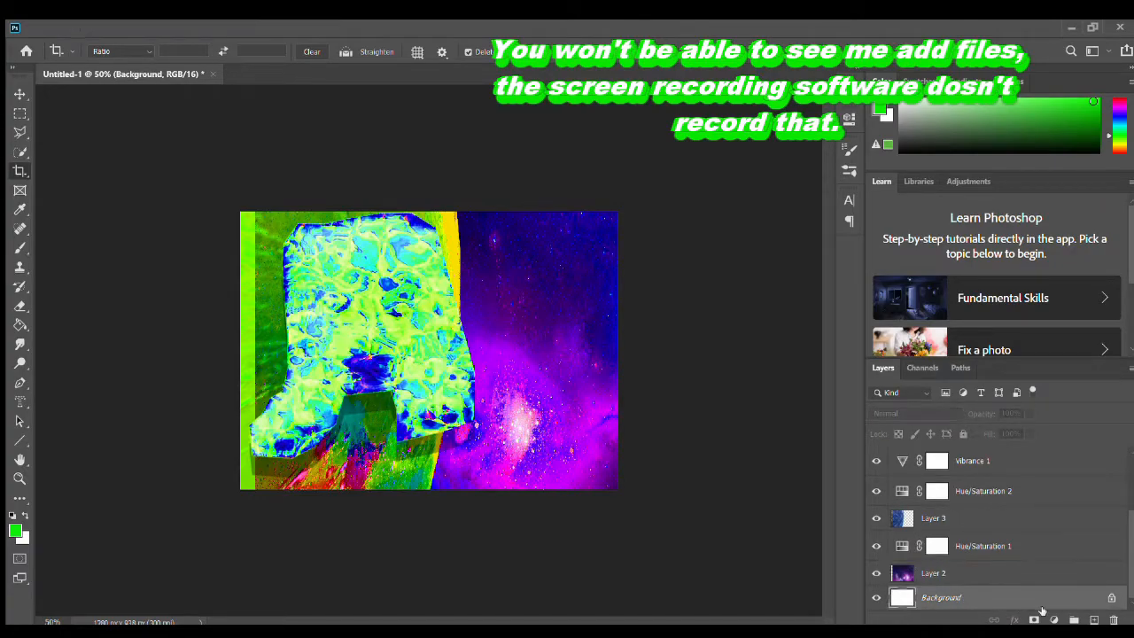
click(1113, 619)
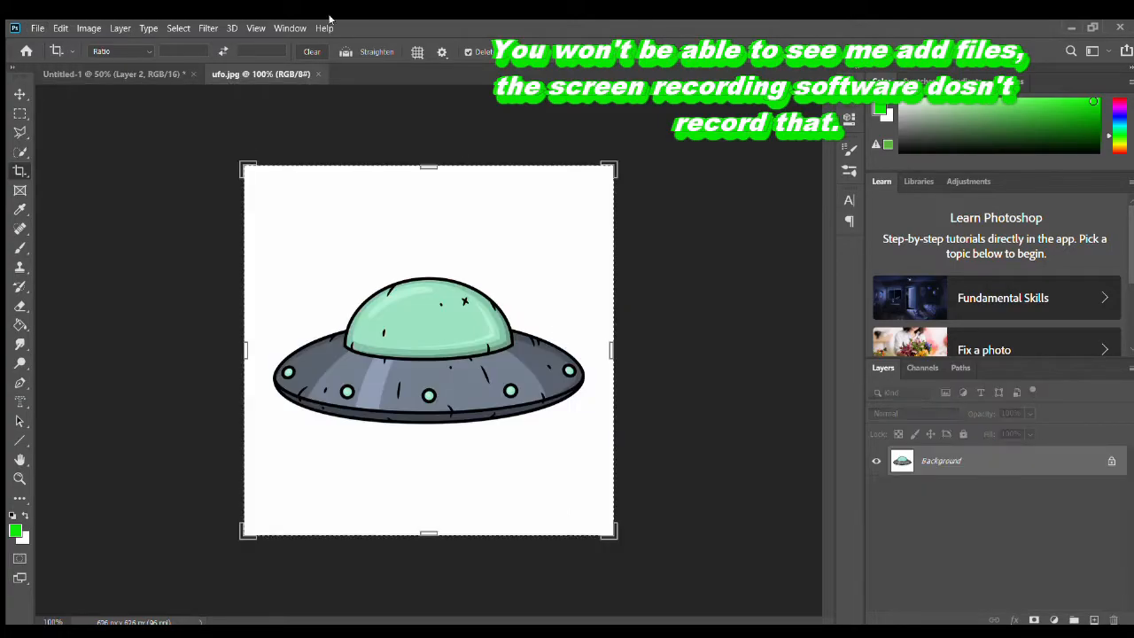
click(227, 212)
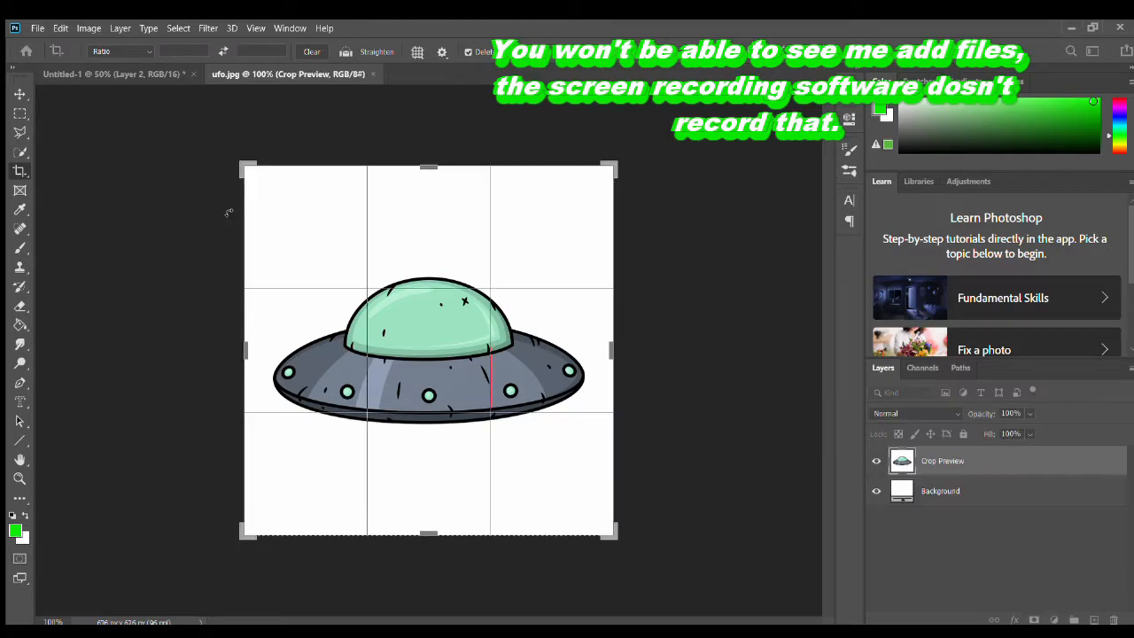
click(21, 132)
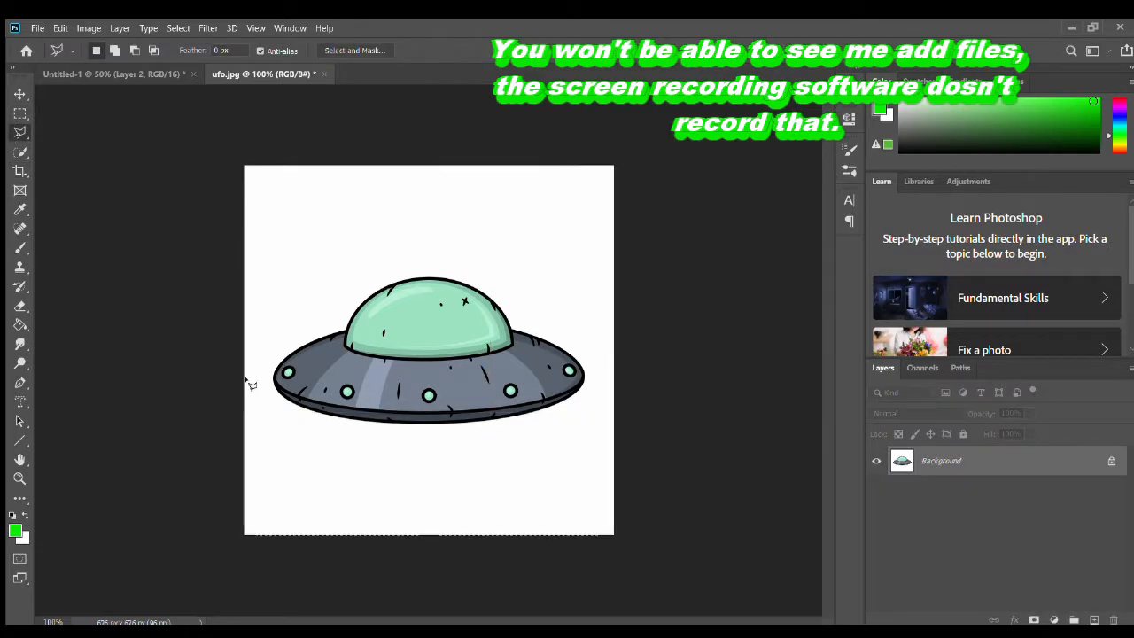
click(272, 368)
key(Escape)
- Isolate the flying saucer from its white surroundings in ufo.jpg with the Quick Selection tool and cut it out
click(20, 153)
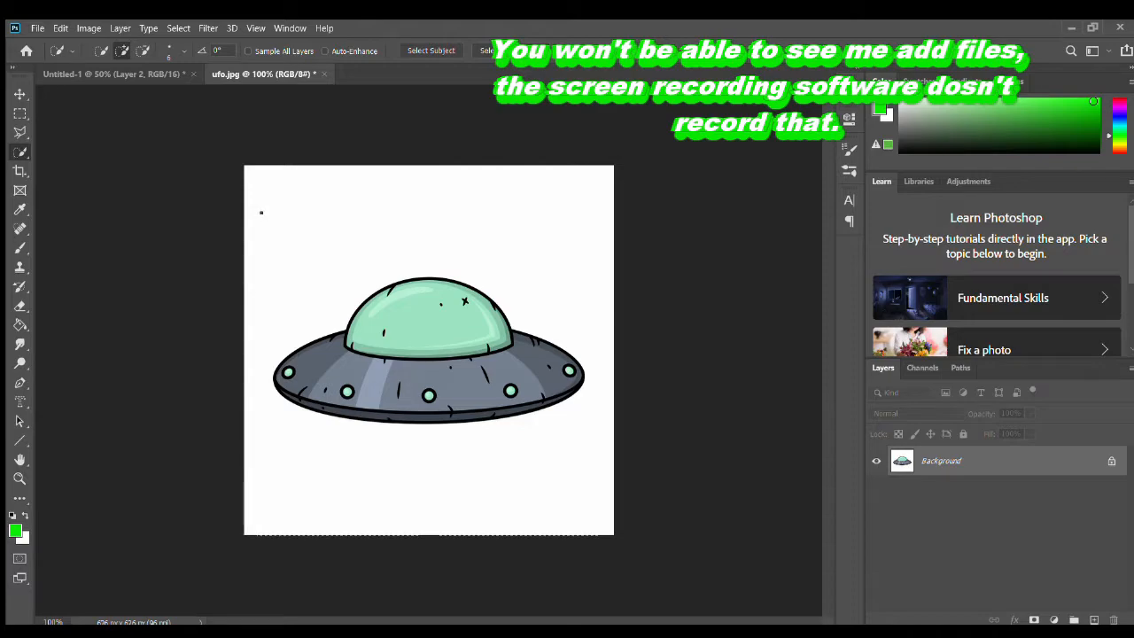
drag(325, 210, 438, 227)
drag(601, 381, 590, 462)
key(ctrl+d)
key(BackSpace)
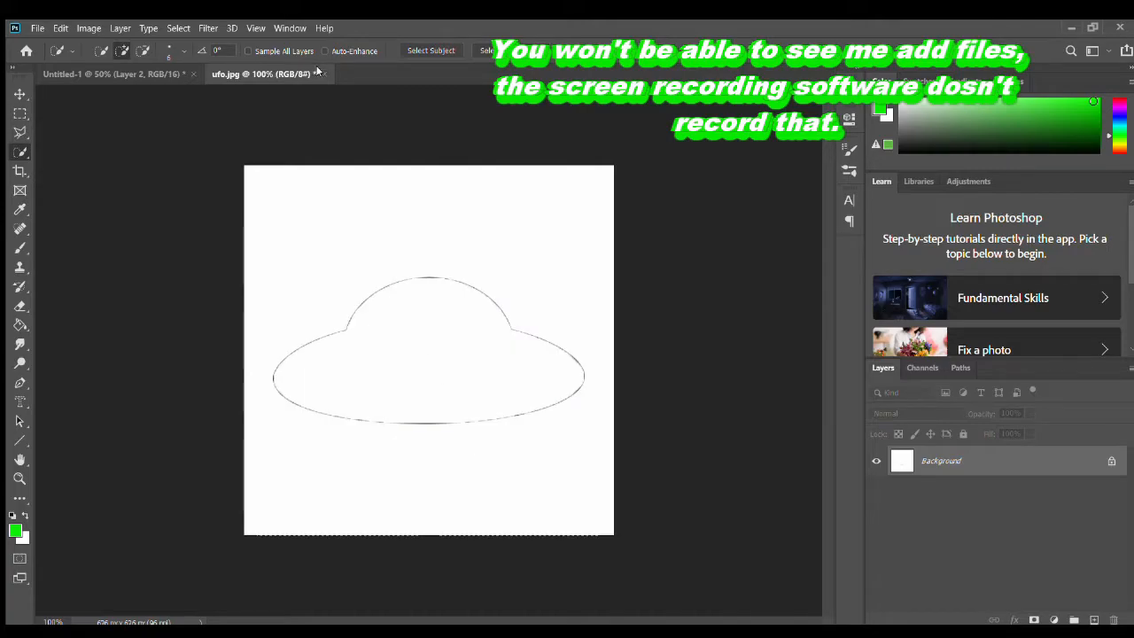
- Close ufo.jpg, paste the saucer into the composite and place its layer at the top of the layer stack
key(ctrl+w)
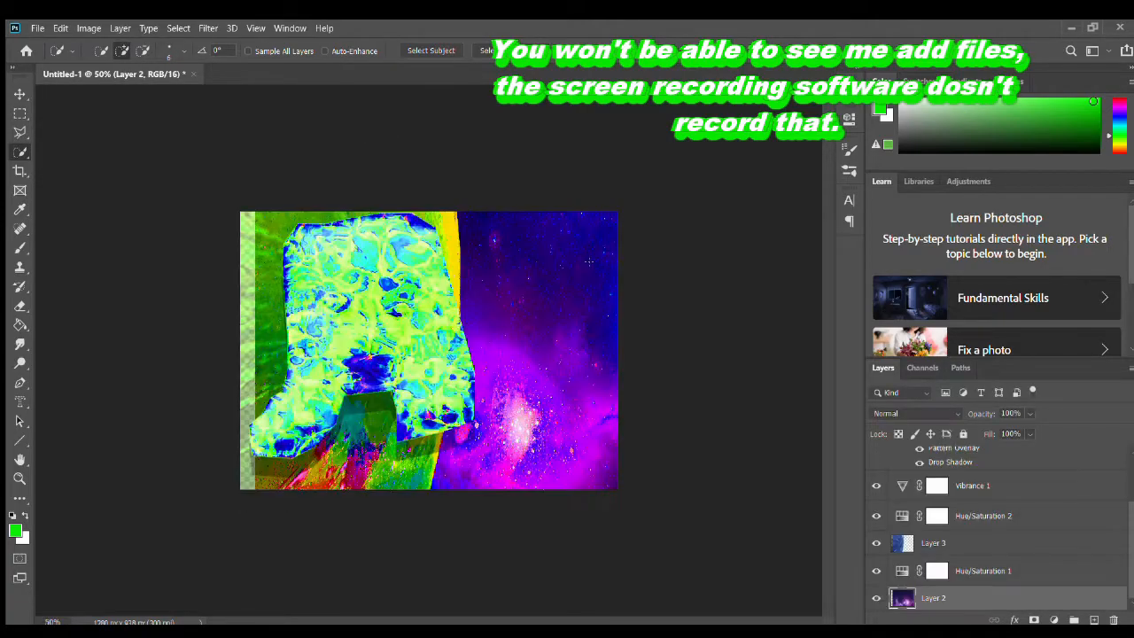
key(ctrl+v)
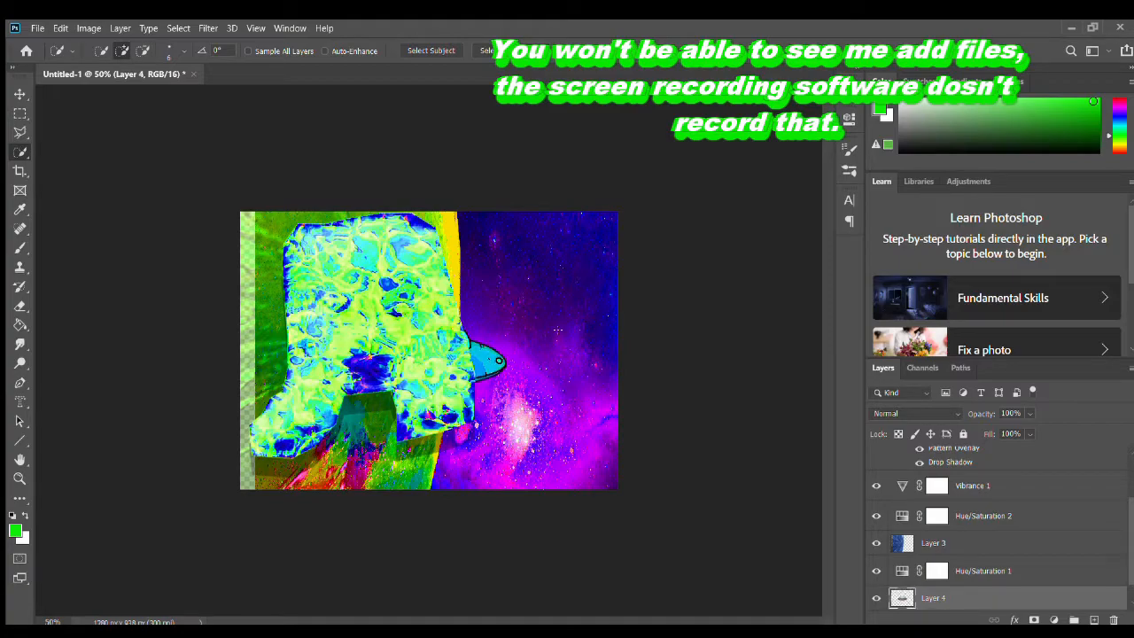
drag(948, 598, 939, 450)
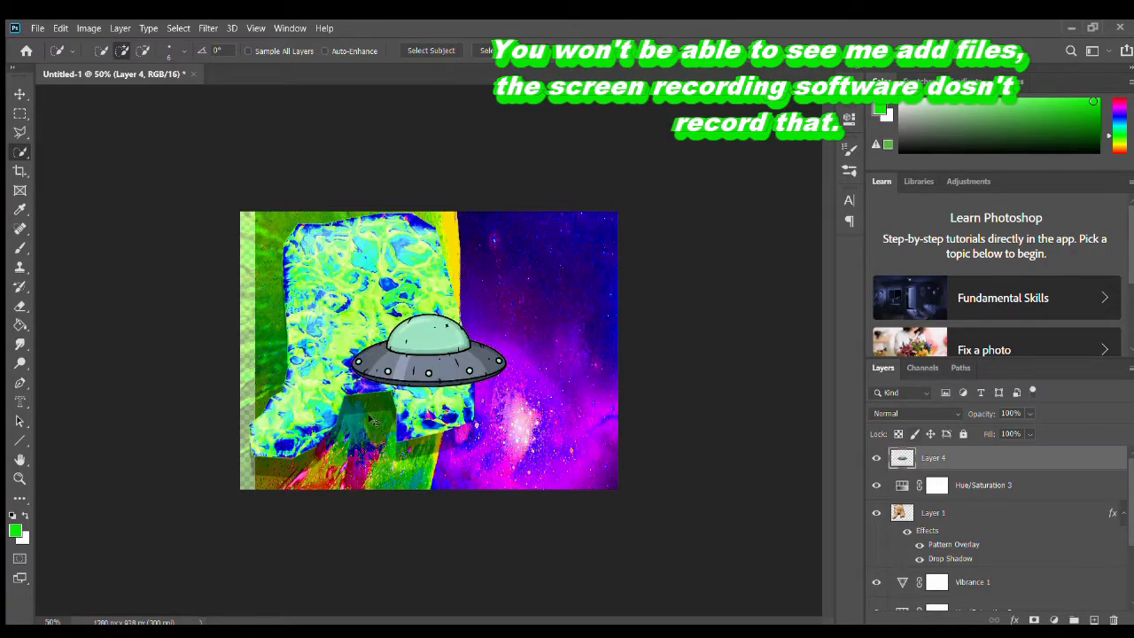
- Place the saucer over the upper galaxy tilted clockwise, and add a Hue/Saturation adjustment above it that turns the galaxy pink-red and the saucer purple
key(ctrl+t)
drag(423, 371, 532, 287)
drag(618, 229, 599, 261)
drag(521, 277, 594, 267)
key(w)
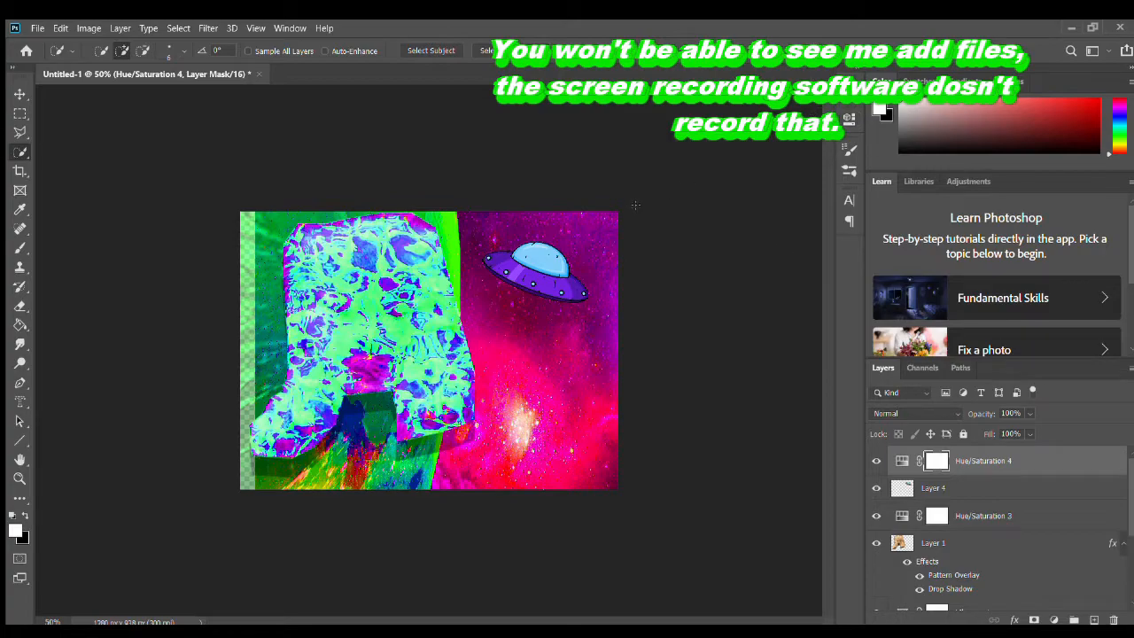
- Try to clone the saucer's dome onto its hull with the Clone Stamp on the uppermost Hue/Saturation mask
click(19, 266)
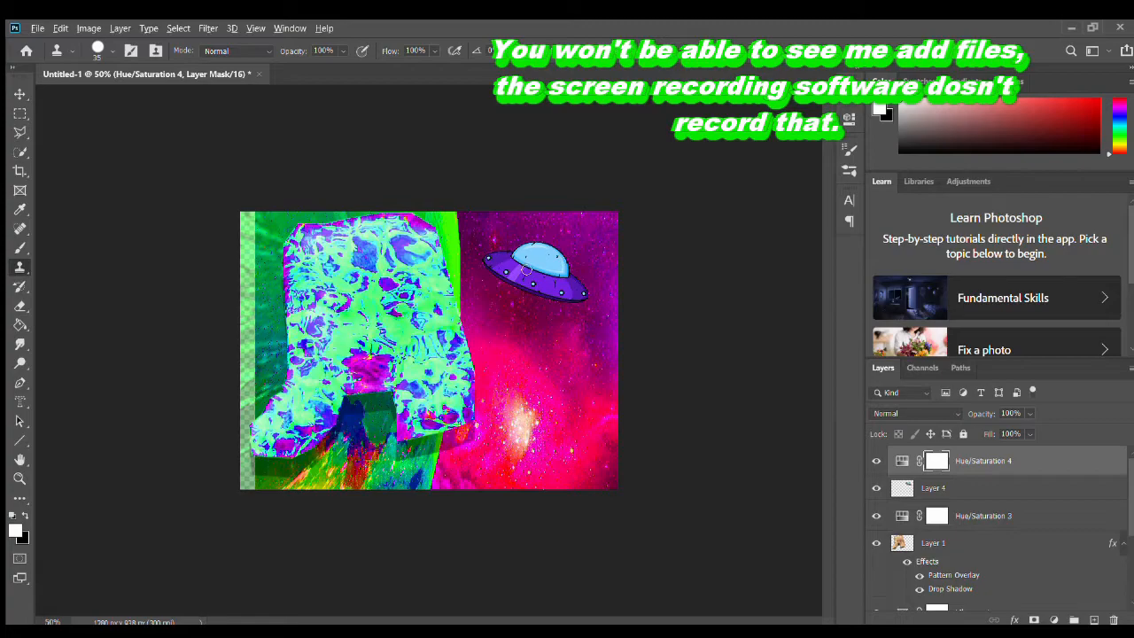
alt+scroll(526, 270, up, 2)
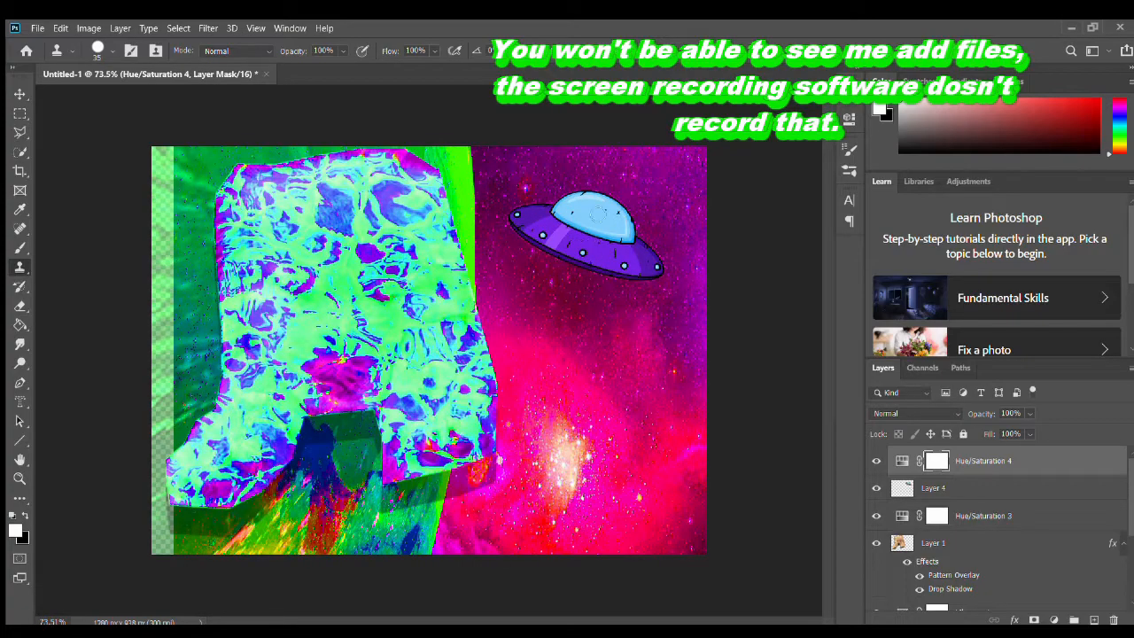
alt+scroll(629, 167, up, 5)
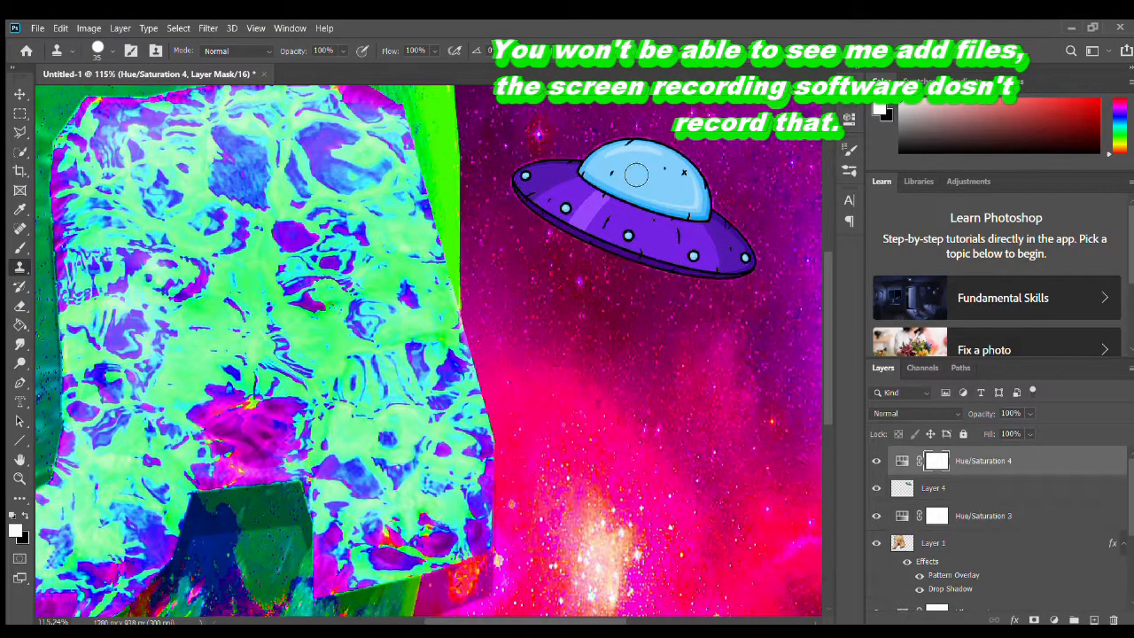
alt+scroll(642, 181, up, 1)
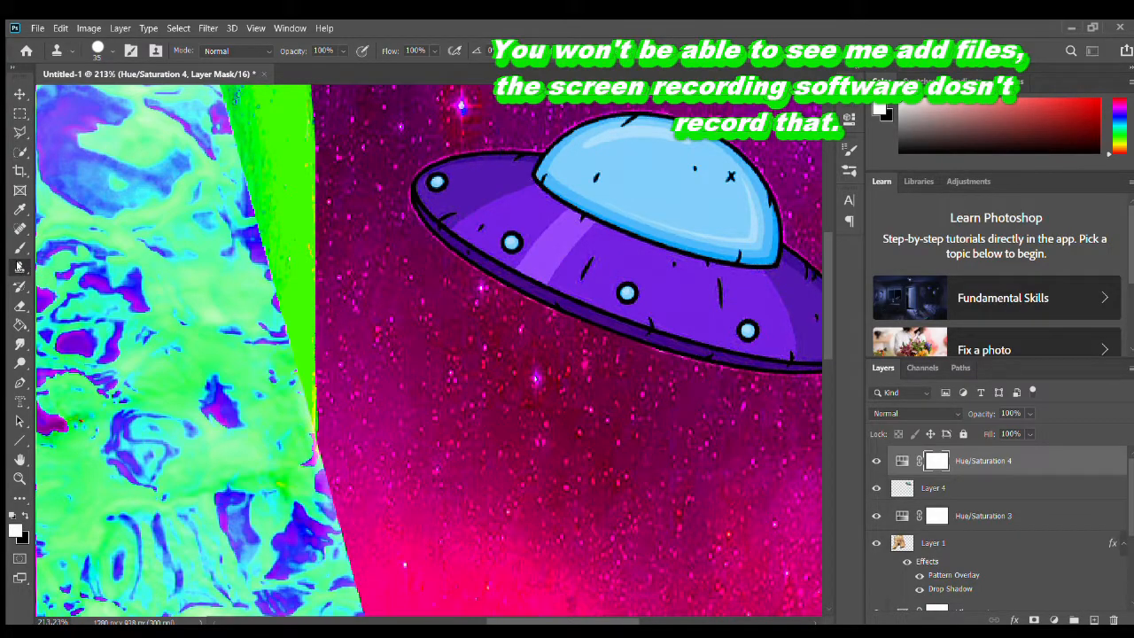
mouse_move(618, 211)
mouse_down()
mouse_move(610, 187)
mouse_move(615, 196)
mouse_up()
alt+click(650, 188)
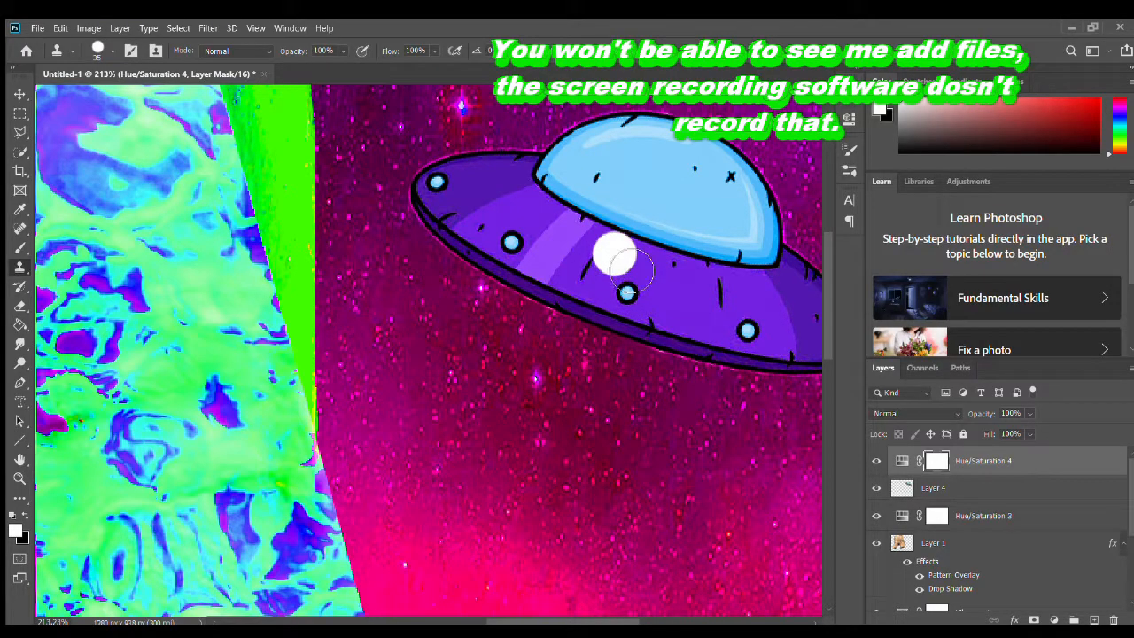
mouse_move(635, 273)
mouse_down()
mouse_move(578, 252)
mouse_move(638, 278)
mouse_up()
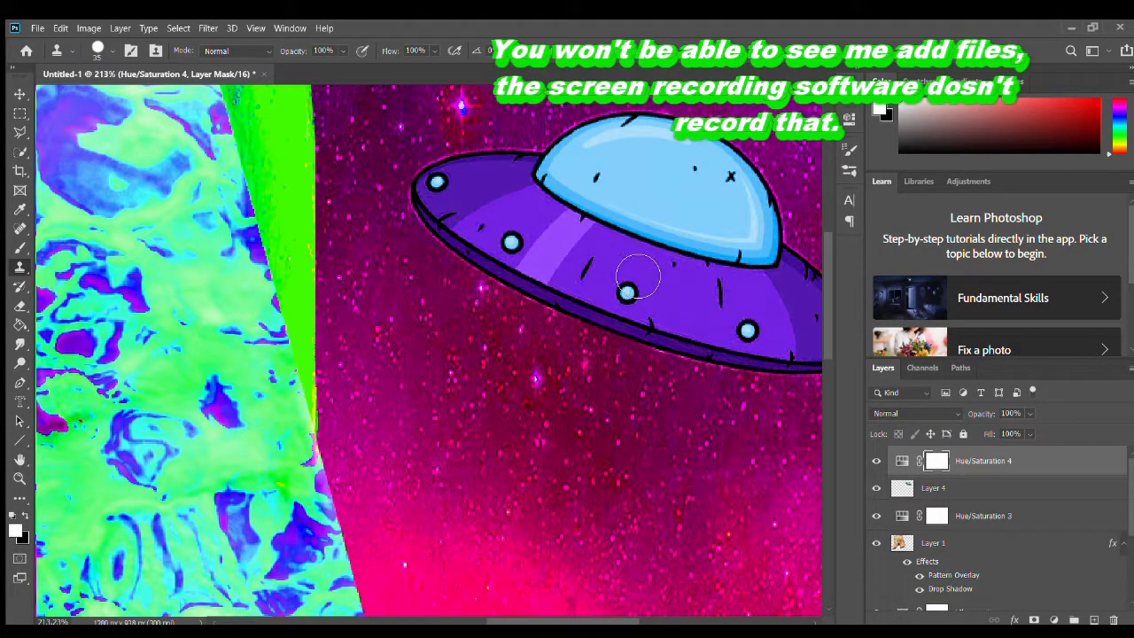
- Clone overlapping copies of the saucer below the original on the saucer layer, using the dome as the Clone Stamp source
click(994, 487)
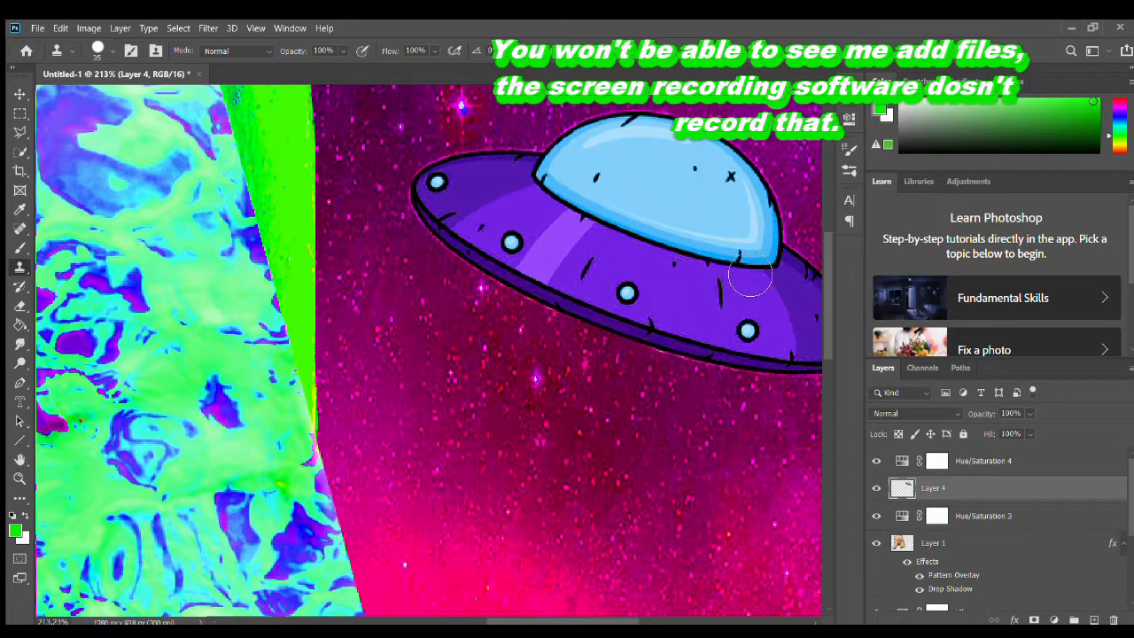
alt+click(652, 185)
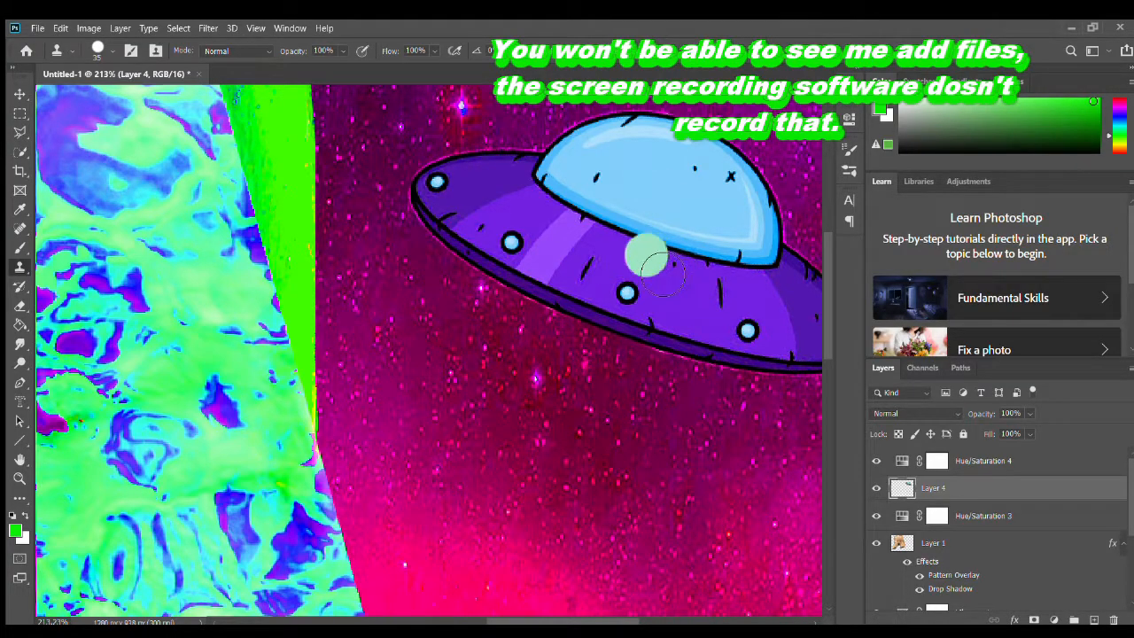
mouse_move(661, 284)
mouse_down()
mouse_move(592, 261)
mouse_move(697, 294)
mouse_move(575, 254)
mouse_move(555, 239)
mouse_move(601, 255)
mouse_move(528, 217)
mouse_move(494, 215)
mouse_move(526, 217)
mouse_move(584, 257)
mouse_move(787, 316)
mouse_move(633, 258)
mouse_move(607, 227)
mouse_move(614, 213)
mouse_move(708, 227)
mouse_move(771, 303)
mouse_move(642, 249)
mouse_move(634, 284)
mouse_move(668, 319)
mouse_move(738, 337)
mouse_move(750, 327)
mouse_move(721, 343)
mouse_move(536, 282)
mouse_move(652, 340)
mouse_move(754, 357)
mouse_move(794, 359)
mouse_move(822, 341)
mouse_move(811, 316)
mouse_move(778, 319)
mouse_move(804, 382)
mouse_move(510, 327)
mouse_move(472, 300)
mouse_move(538, 311)
mouse_move(532, 302)
mouse_move(577, 300)
mouse_move(469, 289)
mouse_move(481, 310)
mouse_move(546, 313)
mouse_move(636, 343)
mouse_move(643, 371)
mouse_move(605, 378)
mouse_move(554, 363)
mouse_move(644, 328)
mouse_move(417, 274)
mouse_move(454, 287)
mouse_move(469, 260)
mouse_move(624, 283)
mouse_move(817, 386)
mouse_move(811, 373)
mouse_move(822, 466)
mouse_move(679, 361)
mouse_move(753, 386)
mouse_move(589, 336)
mouse_move(437, 329)
mouse_up()
mouse_move(450, 367)
mouse_down()
mouse_move(462, 393)
mouse_move(542, 386)
mouse_move(477, 358)
mouse_move(441, 369)
mouse_move(468, 400)
mouse_move(662, 420)
mouse_move(560, 393)
mouse_move(650, 364)
mouse_move(722, 407)
mouse_move(737, 438)
mouse_move(714, 454)
mouse_move(685, 411)
mouse_move(705, 407)
mouse_move(762, 460)
mouse_move(776, 491)
mouse_move(748, 485)
mouse_move(751, 474)
mouse_move(814, 485)
mouse_move(808, 535)
mouse_move(835, 479)
mouse_move(838, 514)
mouse_move(835, 534)
mouse_move(826, 479)
mouse_move(815, 486)
mouse_move(818, 518)
mouse_move(825, 497)
mouse_move(810, 508)
mouse_move(811, 535)
mouse_move(647, 471)
mouse_move(689, 462)
mouse_move(589, 436)
mouse_move(431, 425)
mouse_move(458, 419)
mouse_move(435, 413)
mouse_move(419, 364)
mouse_move(432, 353)
mouse_move(561, 468)
mouse_move(634, 495)
mouse_move(693, 477)
mouse_move(439, 453)
mouse_move(422, 461)
mouse_move(384, 417)
mouse_move(469, 492)
mouse_move(675, 519)
mouse_move(671, 530)
mouse_move(513, 474)
mouse_move(750, 496)
mouse_move(799, 525)
mouse_move(796, 549)
mouse_move(724, 532)
mouse_move(809, 499)
mouse_move(827, 473)
mouse_move(835, 511)
mouse_move(818, 496)
mouse_move(809, 506)
mouse_move(802, 470)
mouse_up()
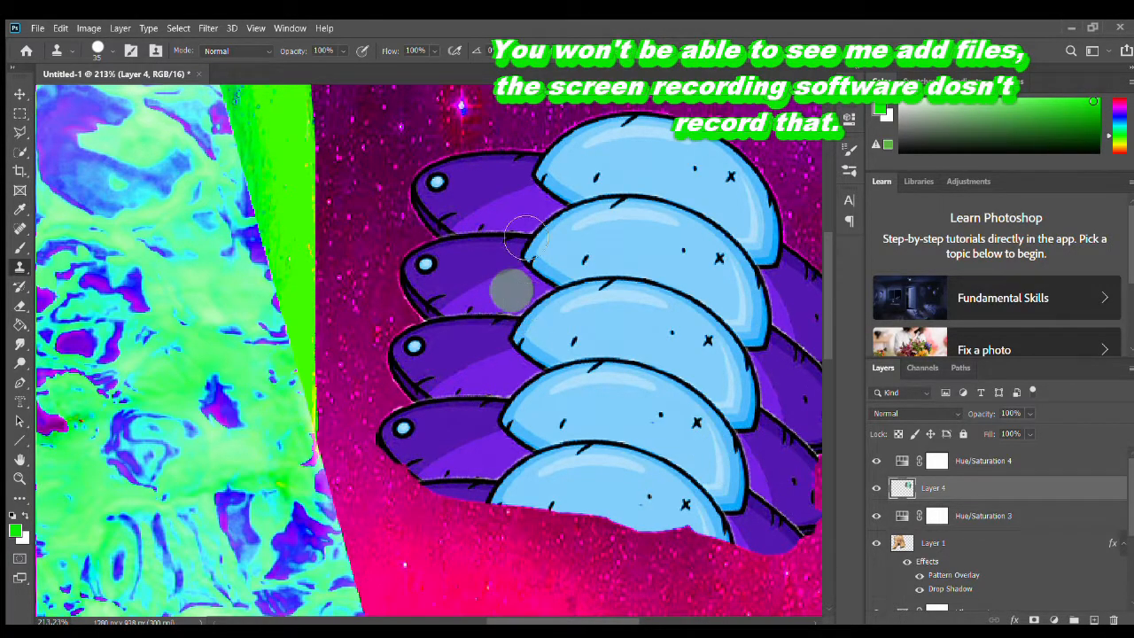
scroll(567, 379, down, 2)
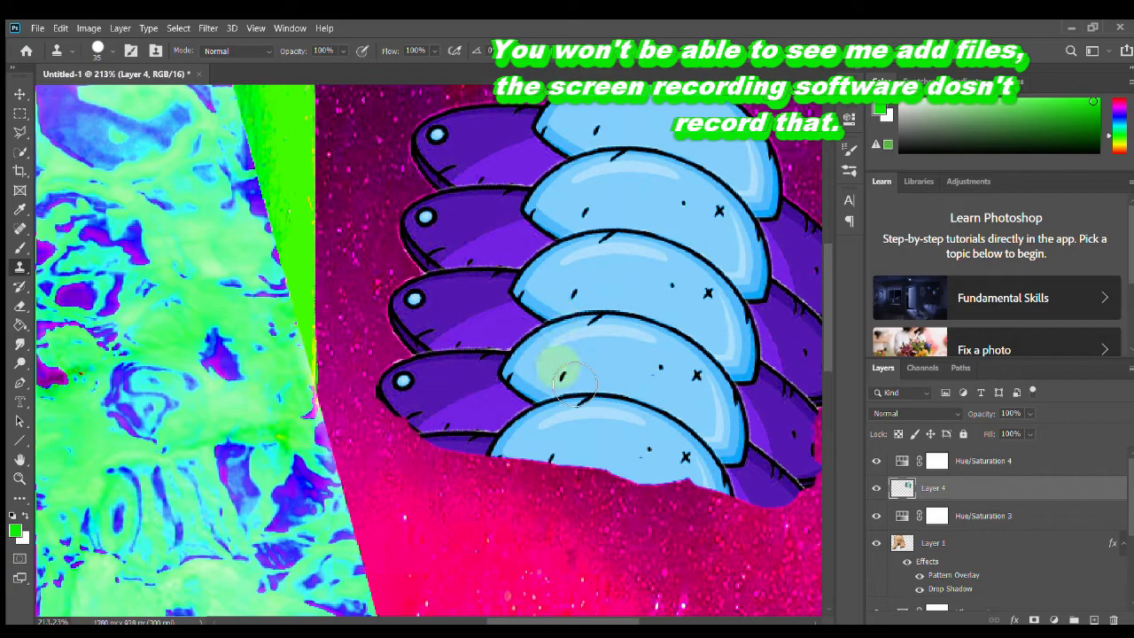
key(alt+Tab)
scroll(574, 381, down, 3)
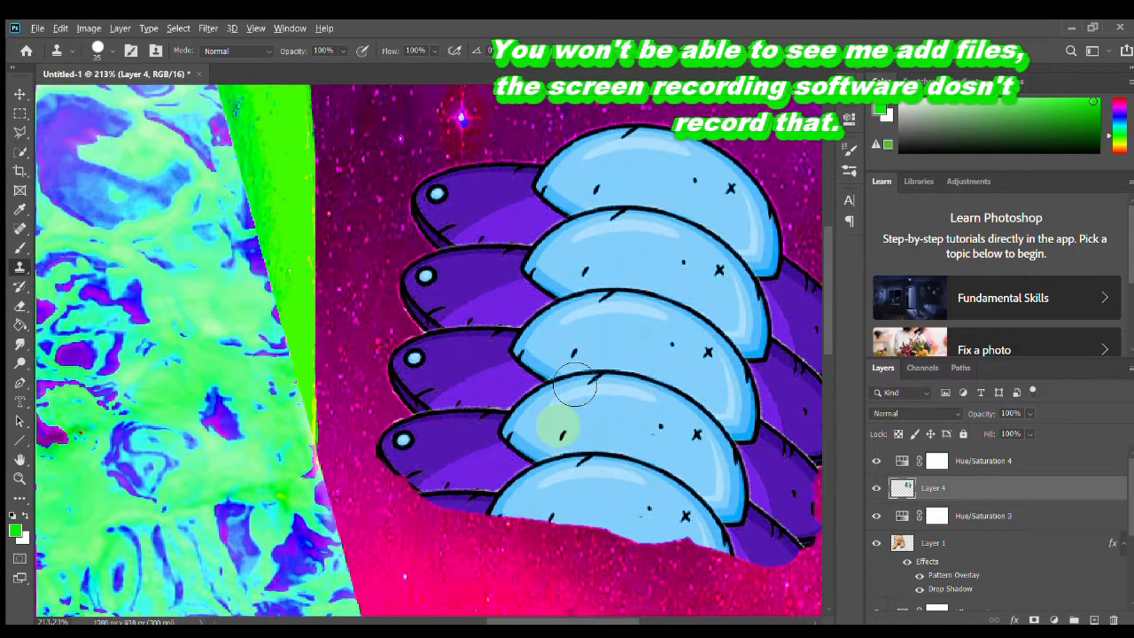
scroll(564, 373, down, 2)
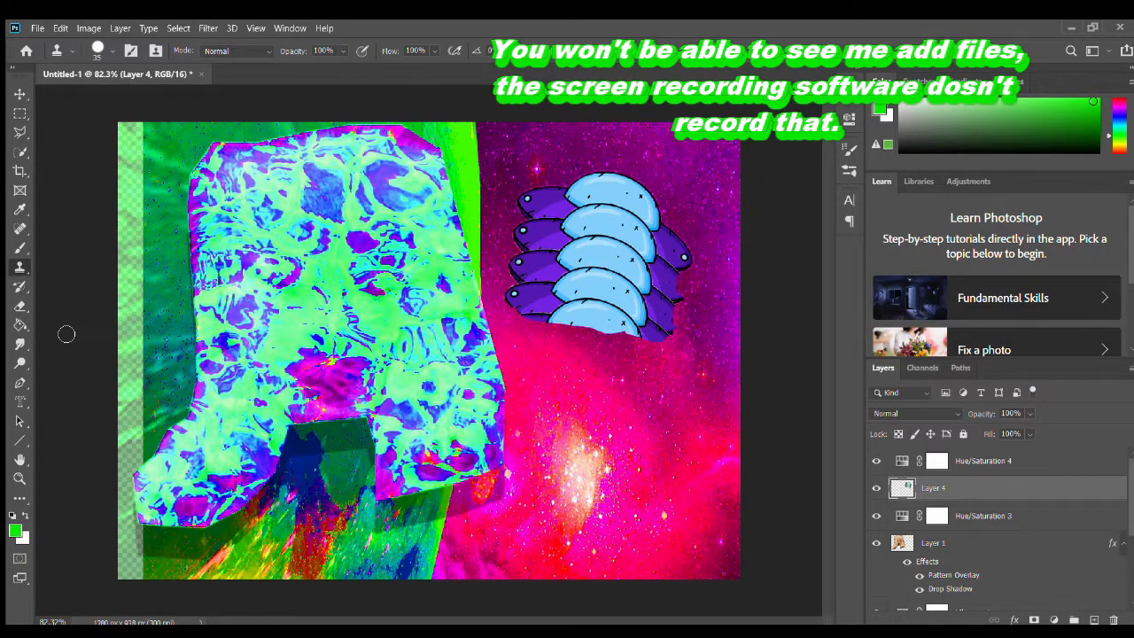
- Paint a long looping freehand stroke with the 39 px green Brush across the cloned saucers and the galaxy beneath them
click(17, 289)
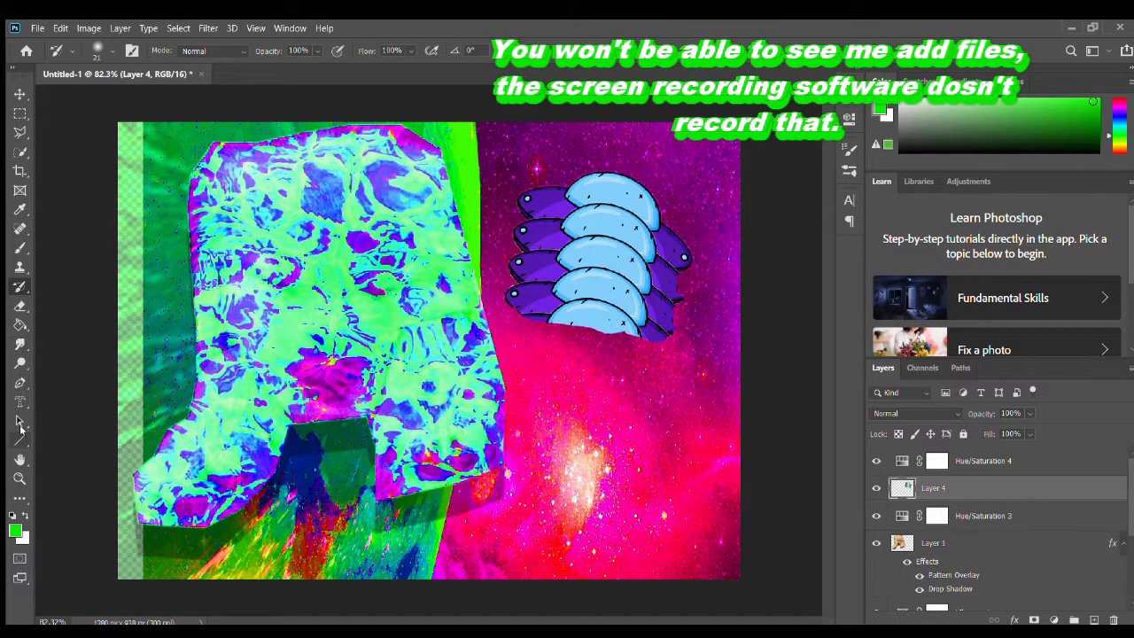
click(19, 247)
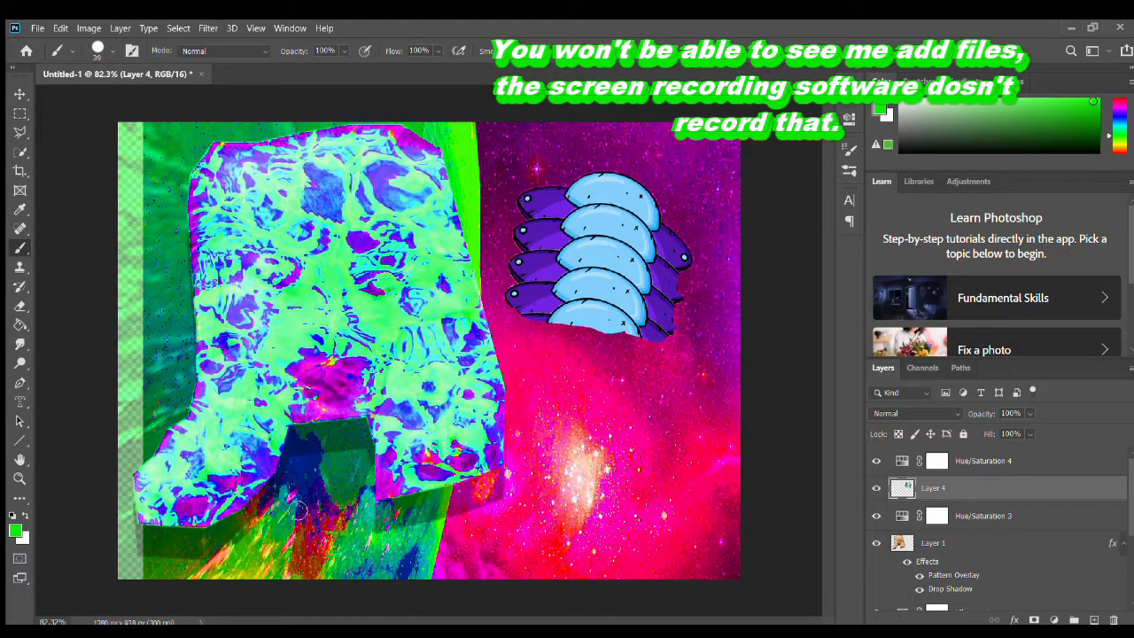
mouse_move(608, 406)
mouse_down()
mouse_move(658, 423)
mouse_move(705, 365)
mouse_move(692, 202)
mouse_move(653, 204)
mouse_move(650, 281)
mouse_move(678, 366)
mouse_move(654, 425)
mouse_move(612, 415)
mouse_up()
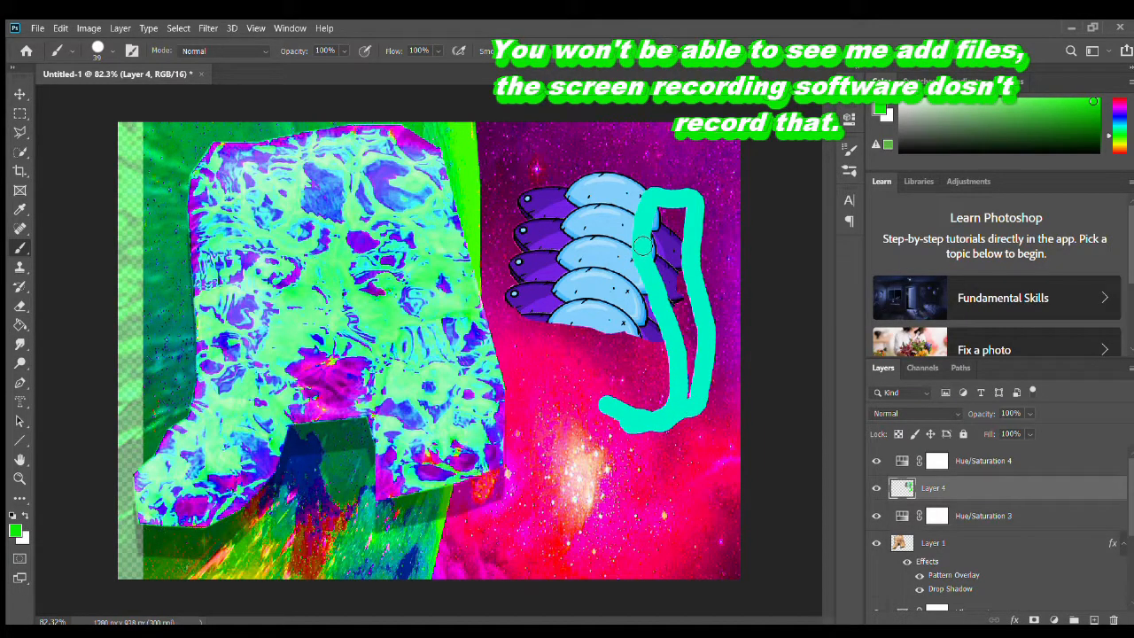
- Set the foreground colour to crimson and fill the saucer hull areas enclosed by the looping stroke with the Paint Bucket
click(21, 325)
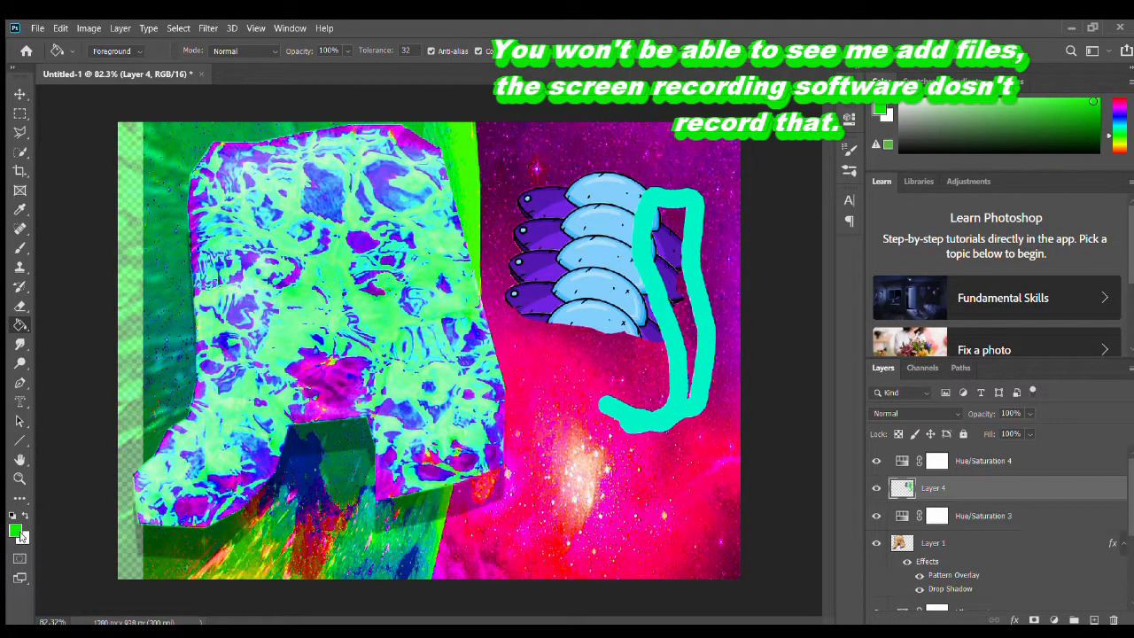
click(15, 530)
click(567, 146)
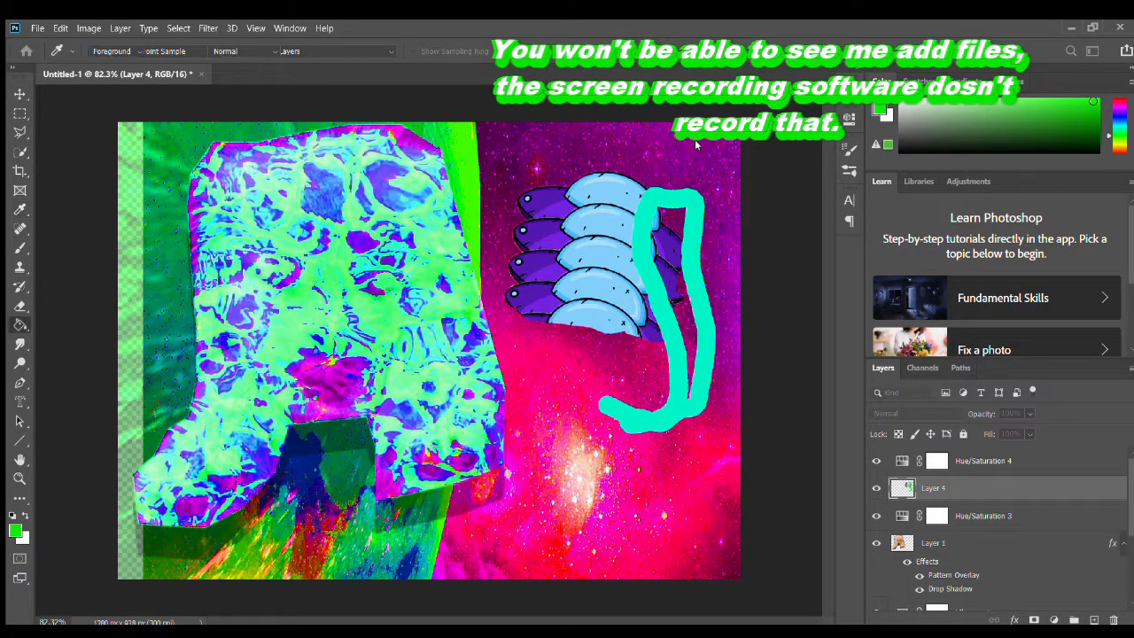
click(669, 277)
click(663, 257)
click(669, 241)
click(673, 221)
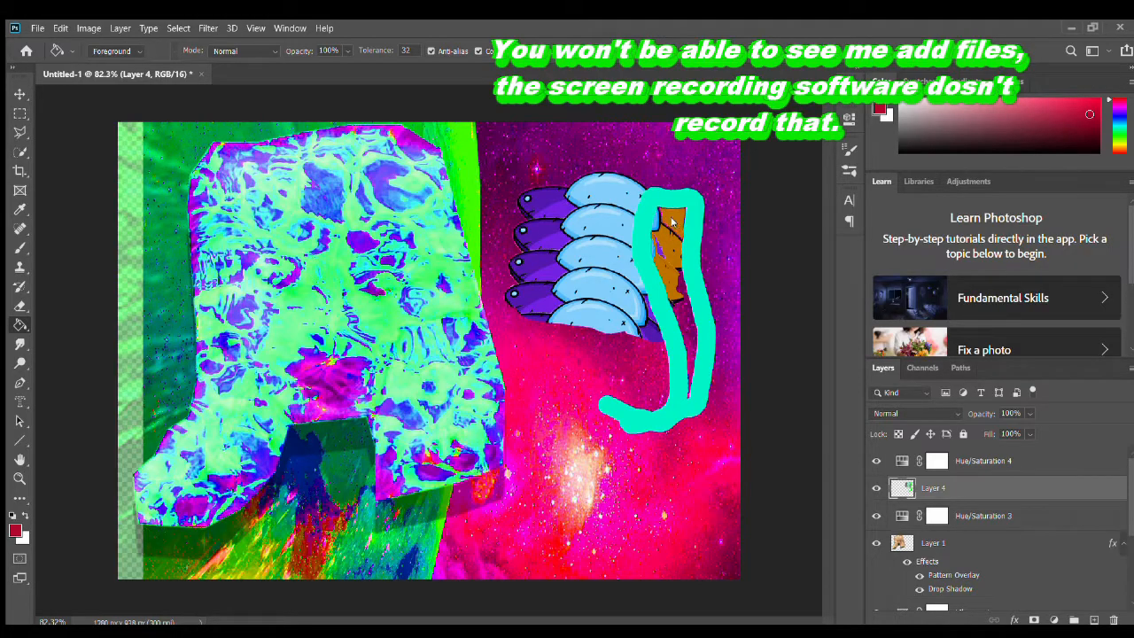
- Fill the looping stroke and its leftover patches with crimson, and brush over the gap inside its lower curl at 39 px
click(694, 332)
click(684, 326)
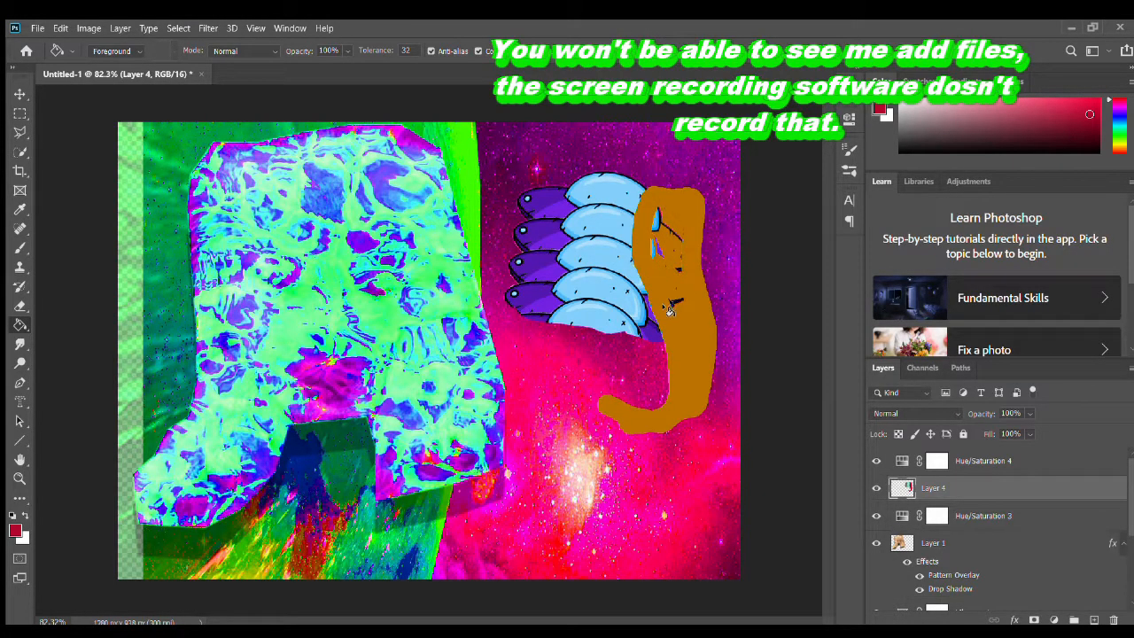
click(671, 283)
click(680, 303)
click(656, 228)
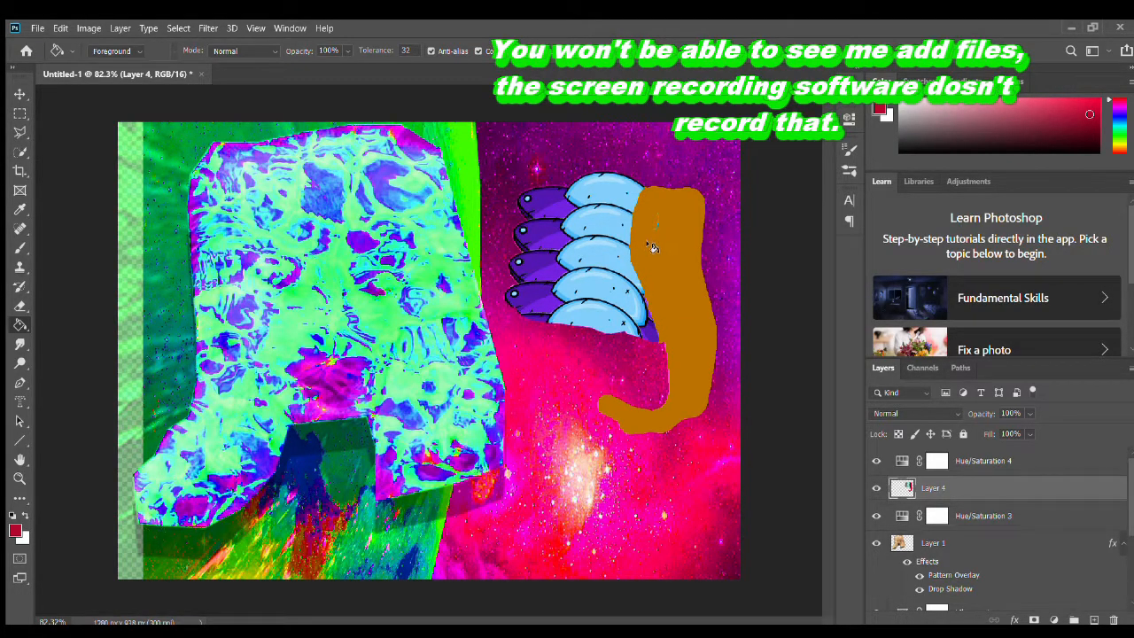
click(651, 221)
click(19, 252)
mouse_move(618, 391)
mouse_down()
mouse_move(643, 275)
mouse_move(640, 400)
mouse_move(659, 413)
mouse_move(679, 379)
mouse_move(654, 367)
mouse_move(654, 400)
mouse_move(624, 412)
mouse_move(656, 391)
mouse_move(633, 321)
mouse_move(628, 400)
mouse_move(645, 350)
mouse_move(676, 363)
mouse_move(668, 403)
mouse_up()
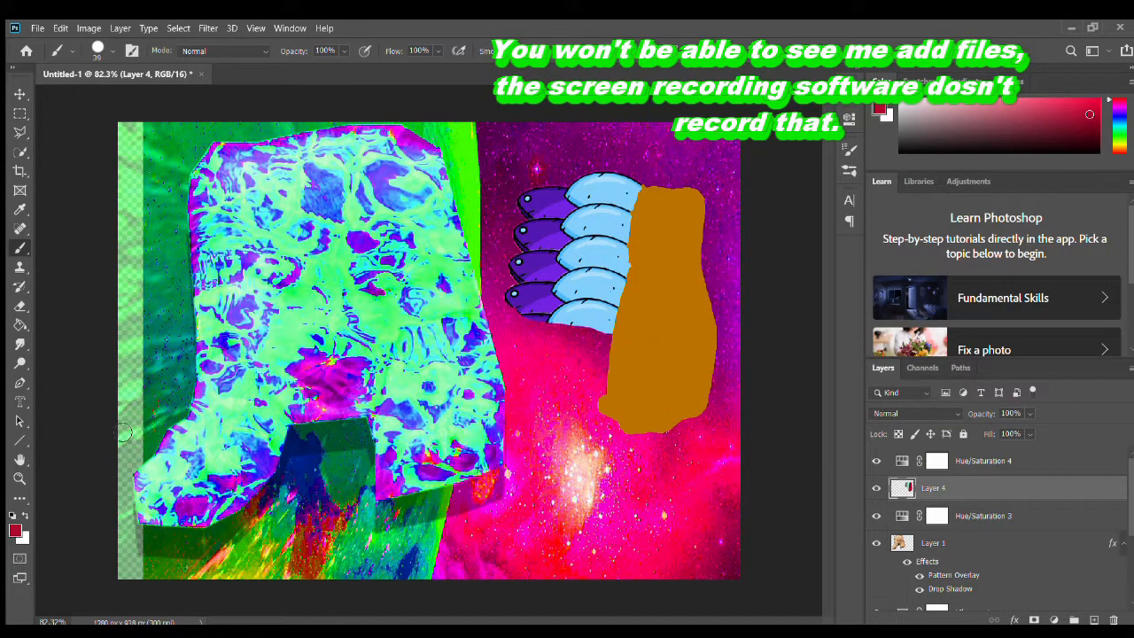
- Try adding "hello" across the puppy with the Horizontal Type Mask tool, first at 24 pt and again at 72 pt
click(19, 459)
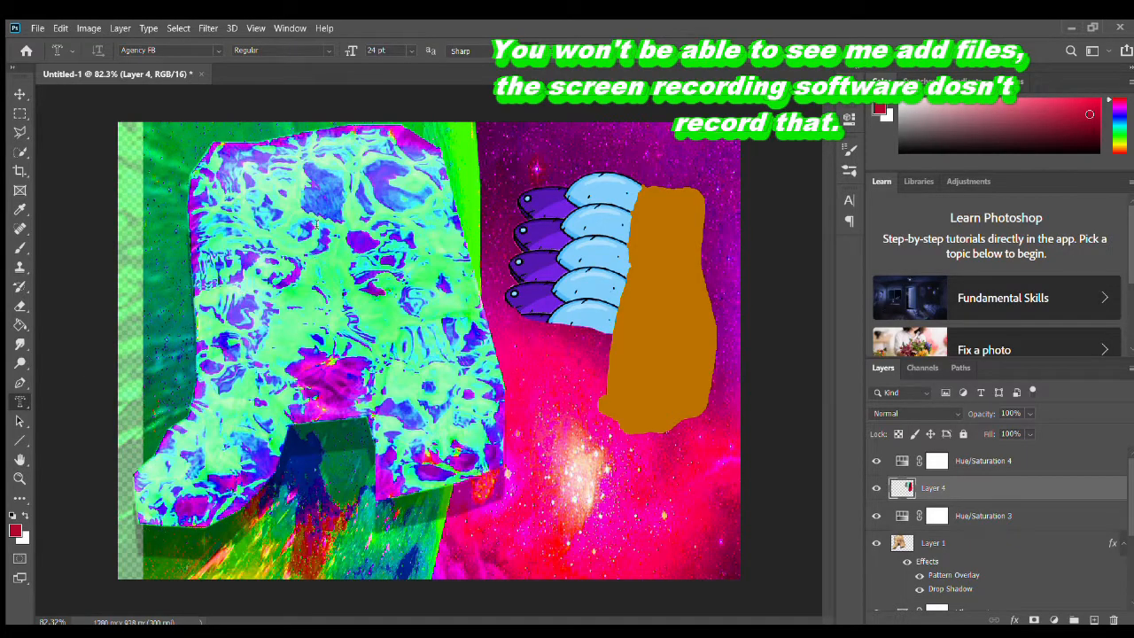
click(304, 232)
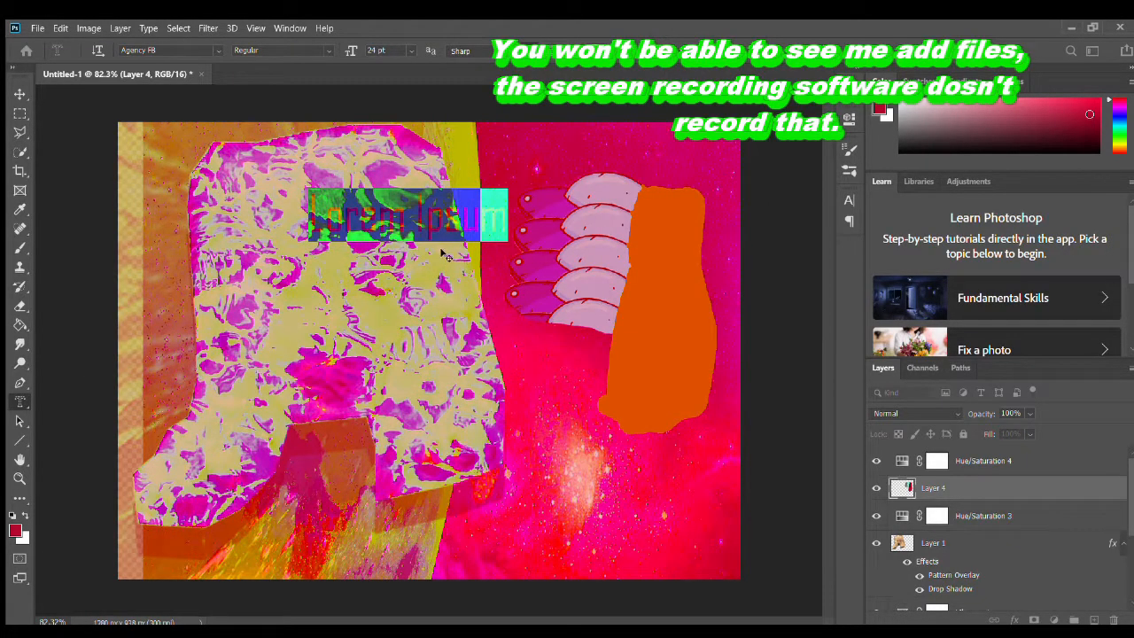
text(ha)
text(llo)
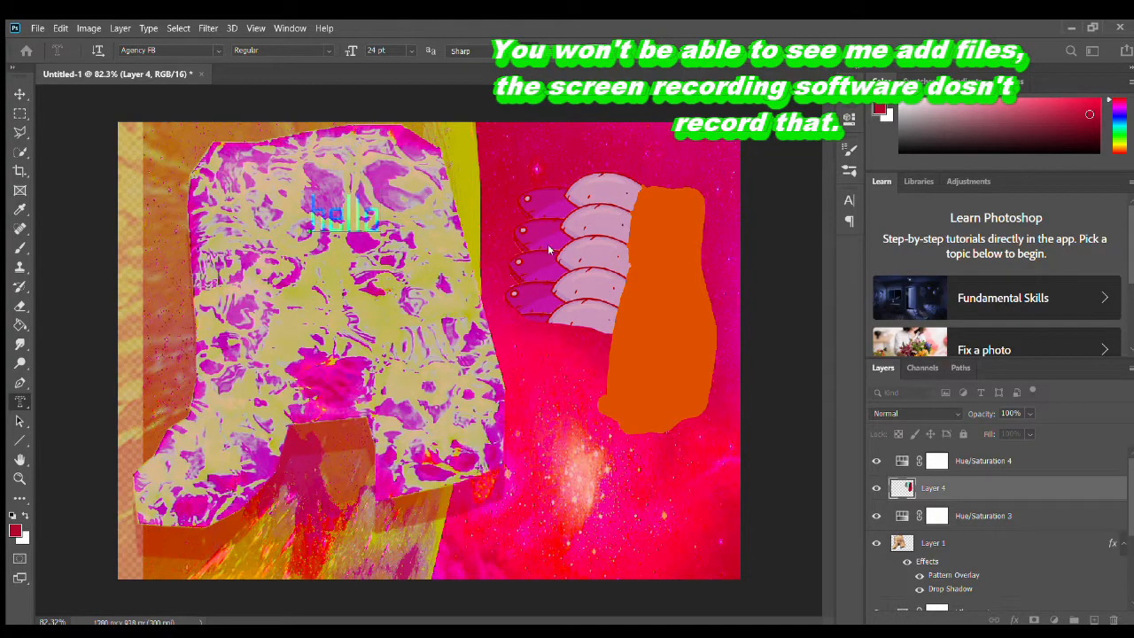
click(84, 129)
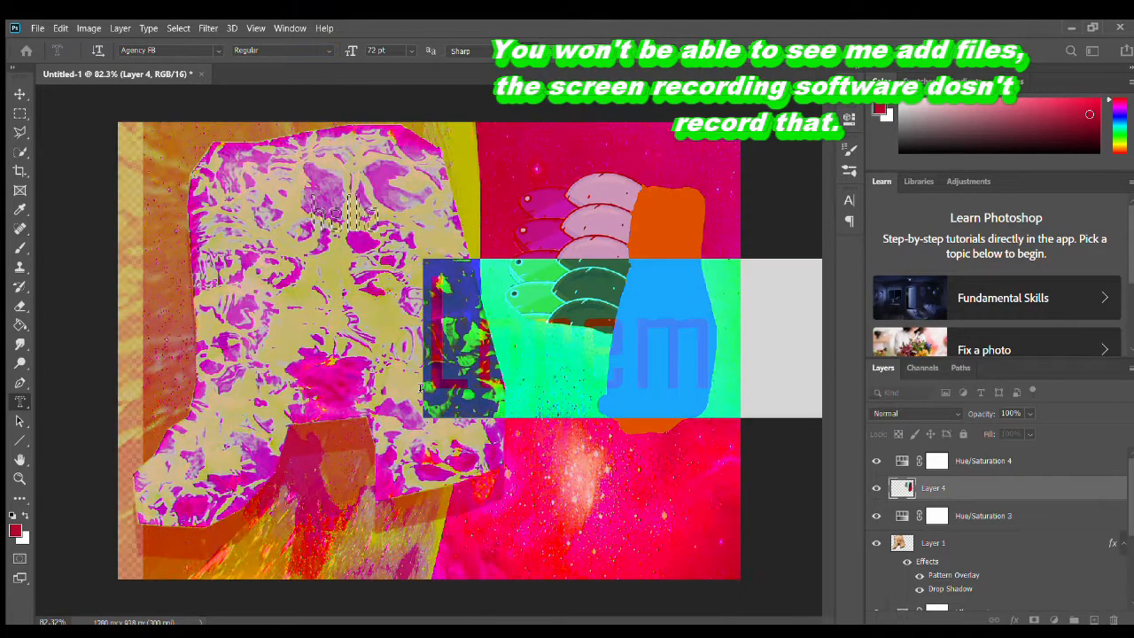
text(hello)
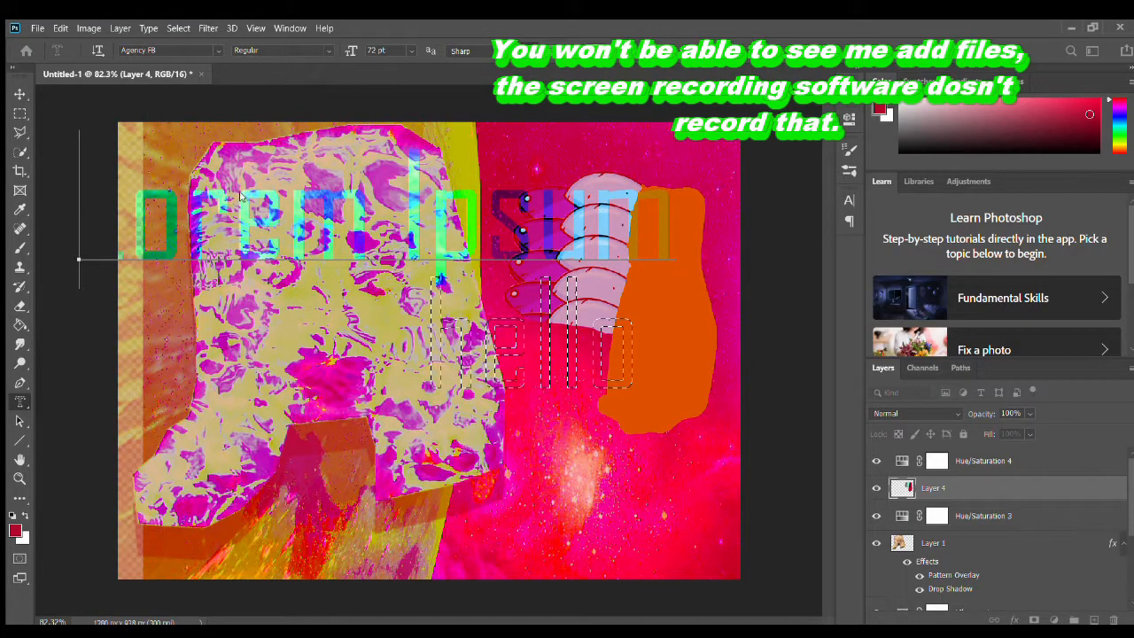
- Sample a light green from the puppy's pattern as the foreground colour for the Brush
click(19, 210)
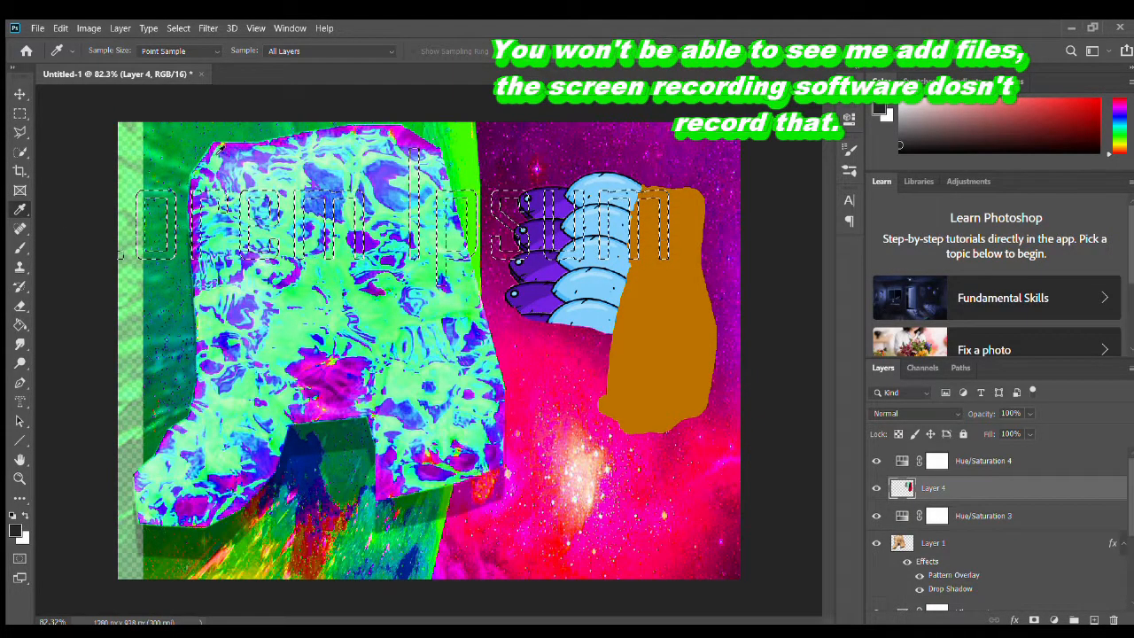
click(215, 164)
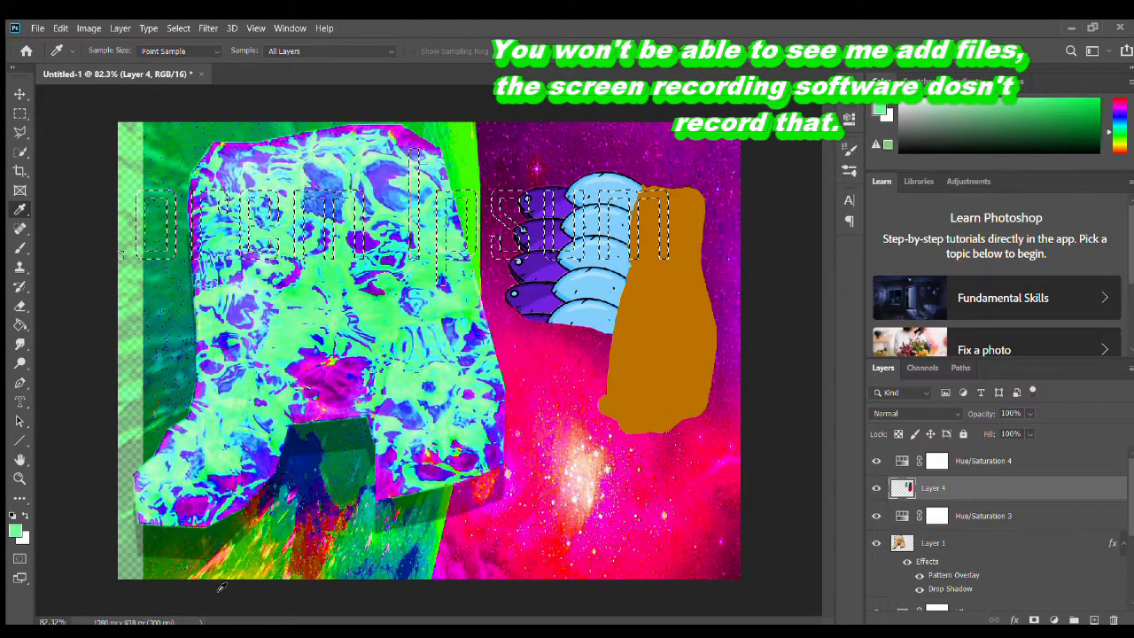
click(19, 248)
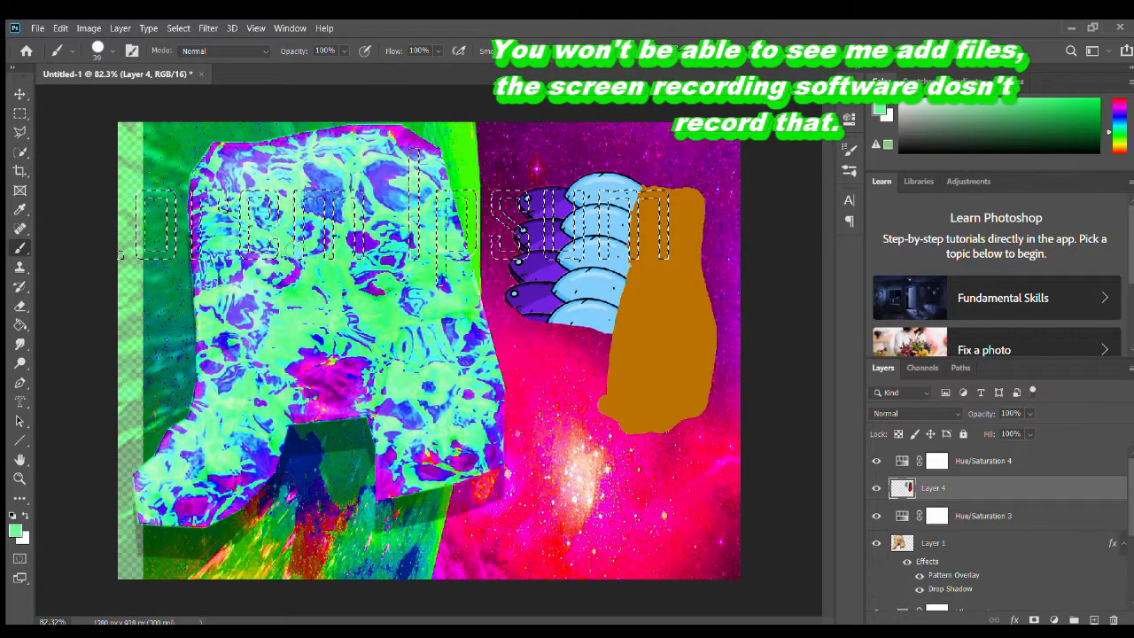
key(Return)
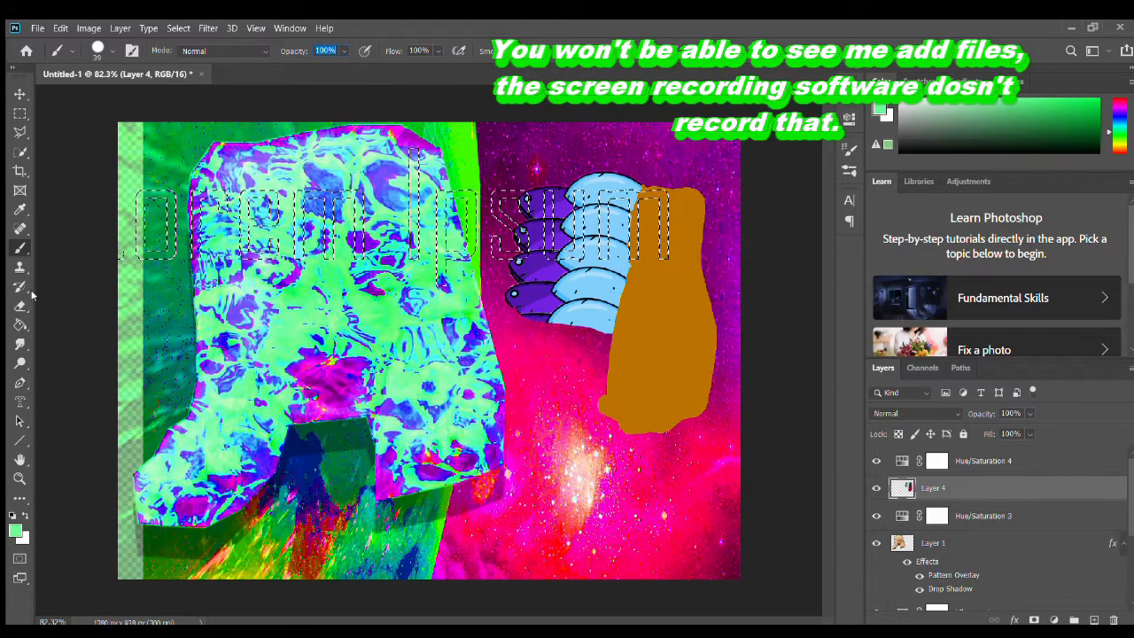
key(Return)
- Clear the text-shaped selection and paint a light green 39 px Brush stroke over the cloned domes and the filled shape's edge
click(20, 114)
drag(303, 325, 407, 498)
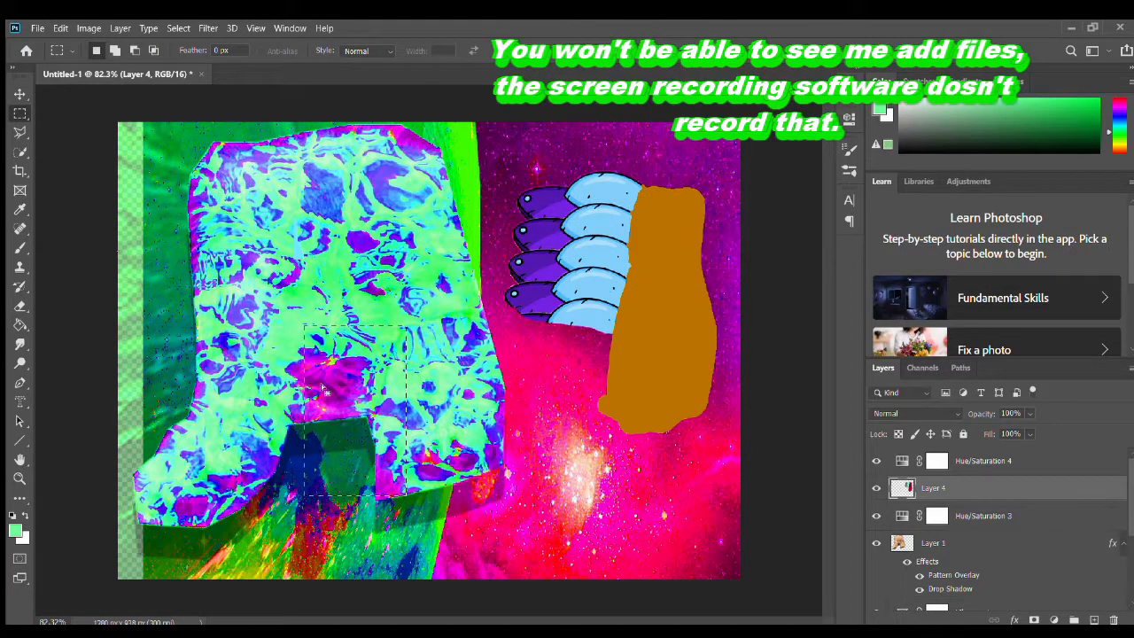
key(Return)
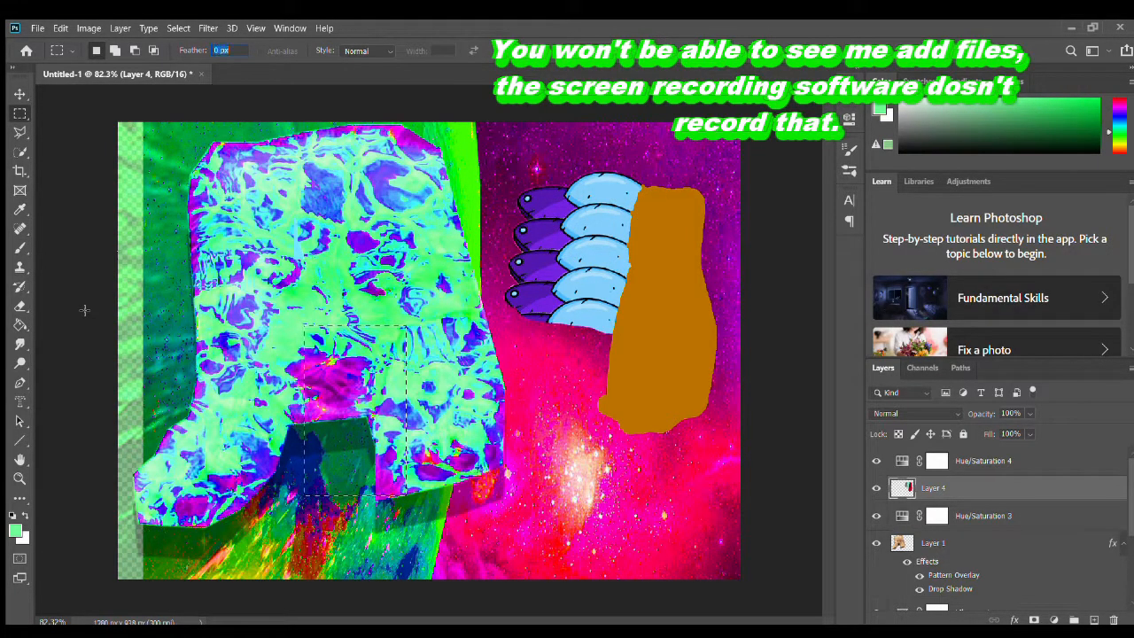
key(ctrl+d)
click(20, 248)
mouse_move(585, 333)
mouse_down()
mouse_move(592, 341)
mouse_move(610, 270)
mouse_move(623, 347)
mouse_move(654, 228)
mouse_move(620, 343)
mouse_move(653, 306)
mouse_move(631, 266)
mouse_up()
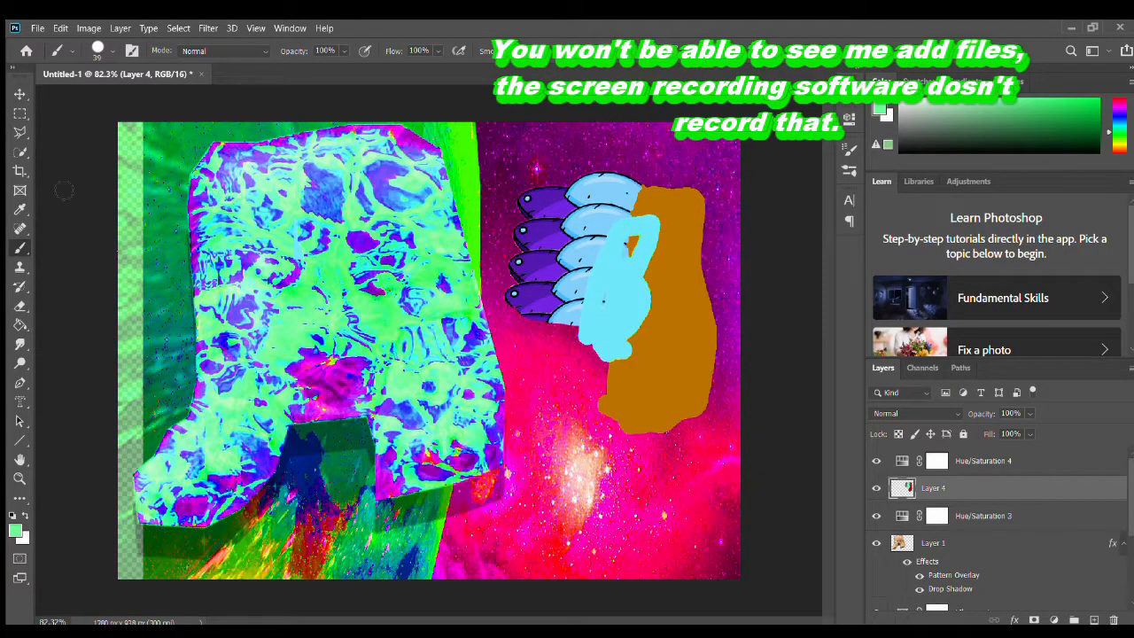
- Run the 53 px Content-Aware Spot Healing Brush over the new stroke and the neighbouring edge of the filled shape
click(20, 228)
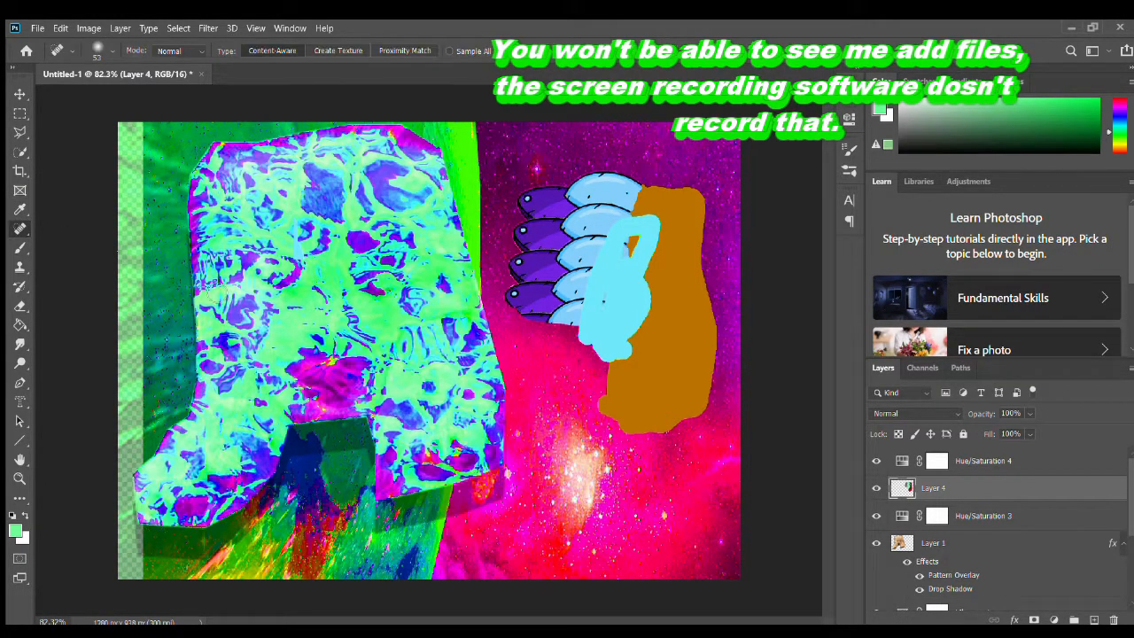
mouse_move(625, 288)
mouse_down()
mouse_move(634, 326)
mouse_move(611, 345)
mouse_move(638, 297)
mouse_move(620, 328)
mouse_up()
mouse_move(649, 345)
mouse_down()
mouse_move(620, 305)
mouse_move(611, 332)
mouse_move(640, 312)
mouse_move(668, 337)
mouse_move(660, 256)
mouse_up()
mouse_move(662, 310)
mouse_down()
mouse_move(654, 321)
mouse_move(651, 199)
mouse_move(649, 361)
mouse_move(658, 210)
mouse_up()
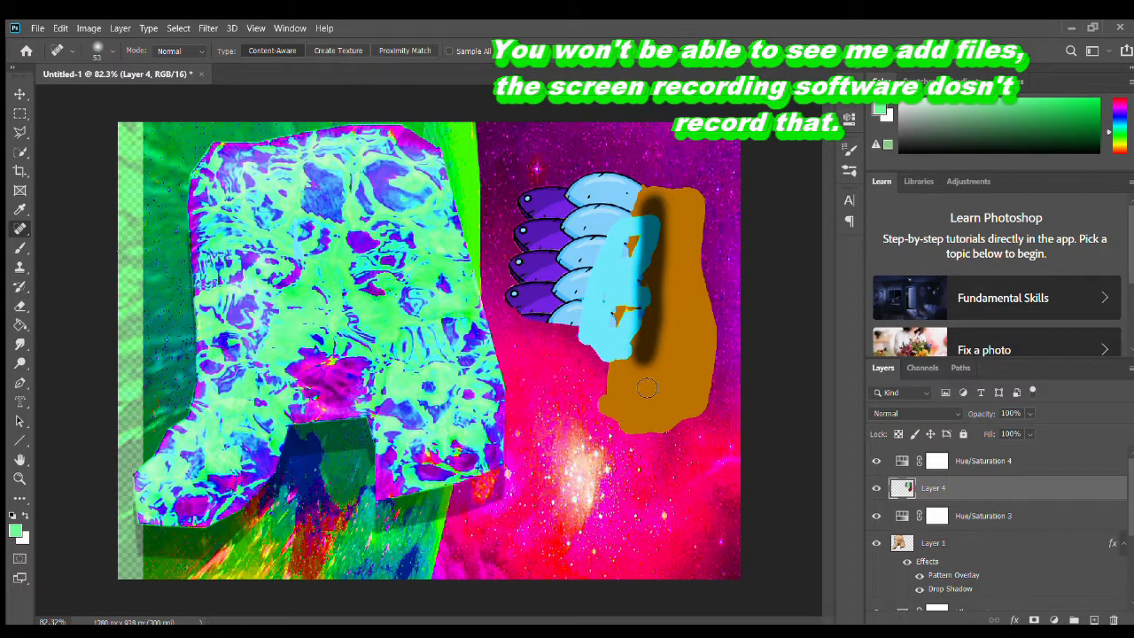
drag(647, 388, 644, 384)
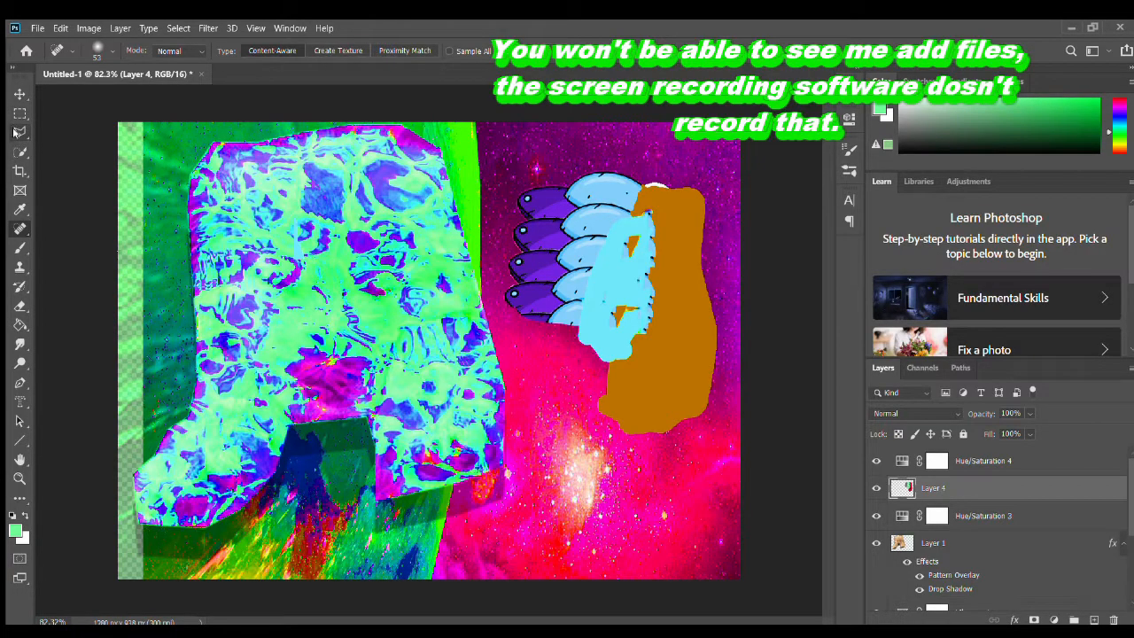
- Delete rectangular marquee areas from the uppermost dome, the middle saucers and a thin strip of the lowest saucer on Layer 4
click(20, 113)
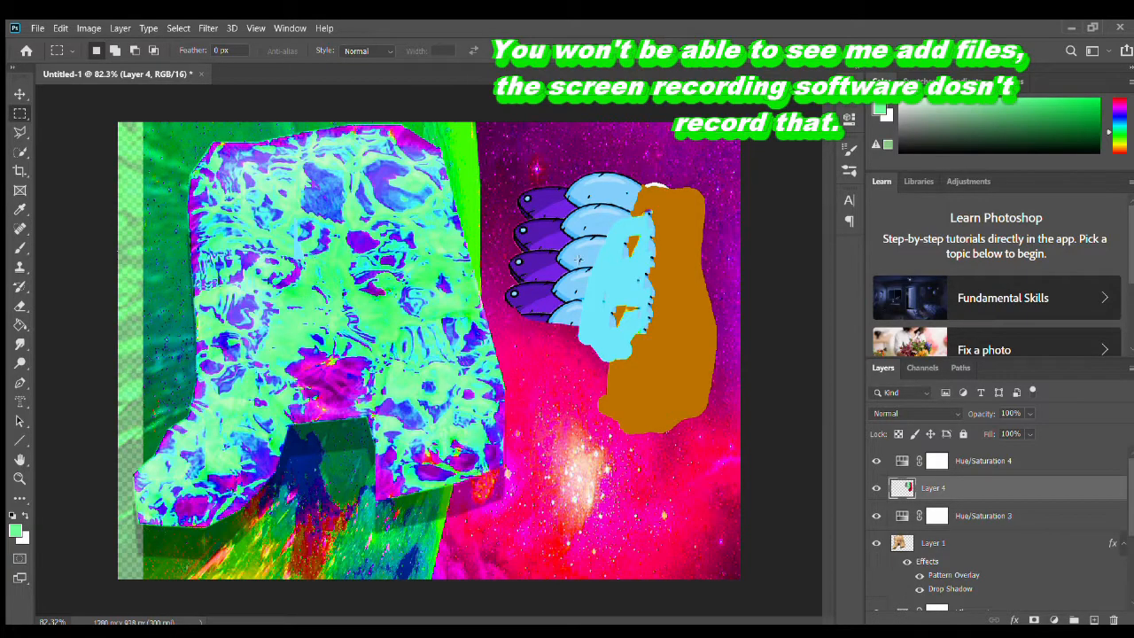
drag(476, 266, 581, 401)
drag(537, 168, 626, 203)
key(Delete)
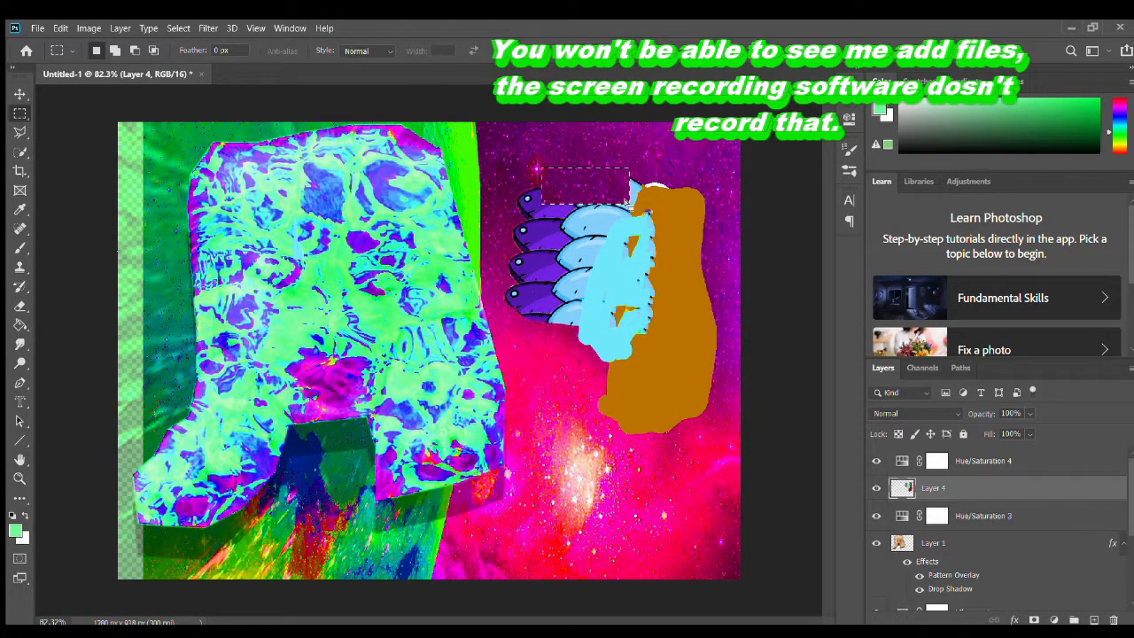
mouse_move(479, 309)
mouse_down()
mouse_move(505, 294)
mouse_move(585, 313)
mouse_up()
key(Delete)
drag(493, 234, 609, 288)
key(Delete)
- Delete rectangular marquee areas from the upper outer side and the lower inner side of the filled shape
drag(779, 333, 680, 197)
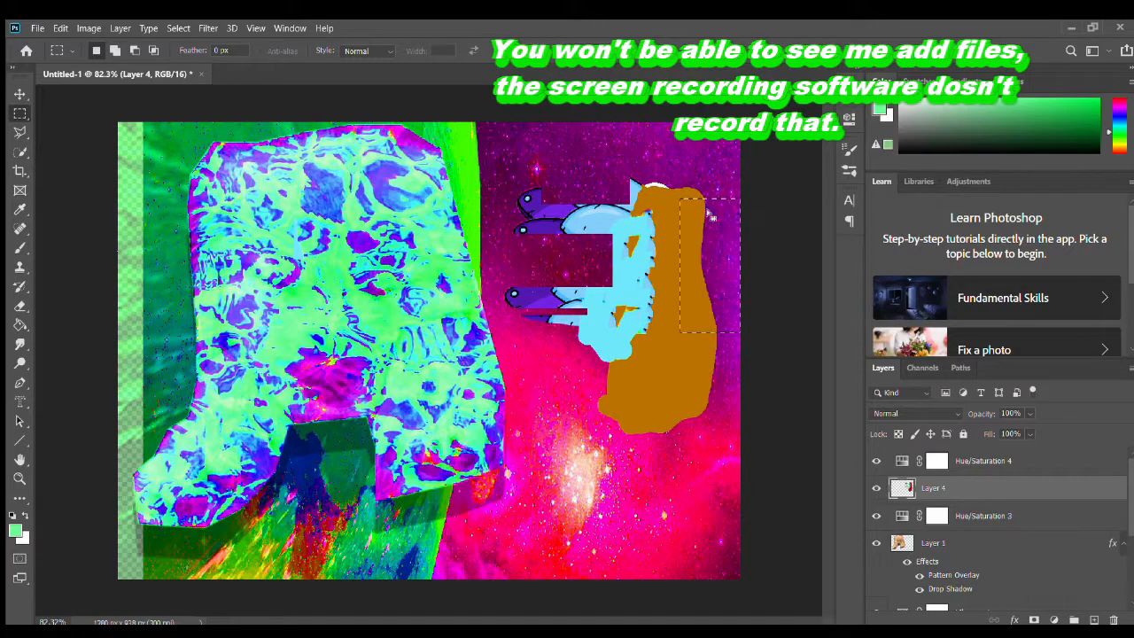
key(Delete)
drag(574, 397, 660, 369)
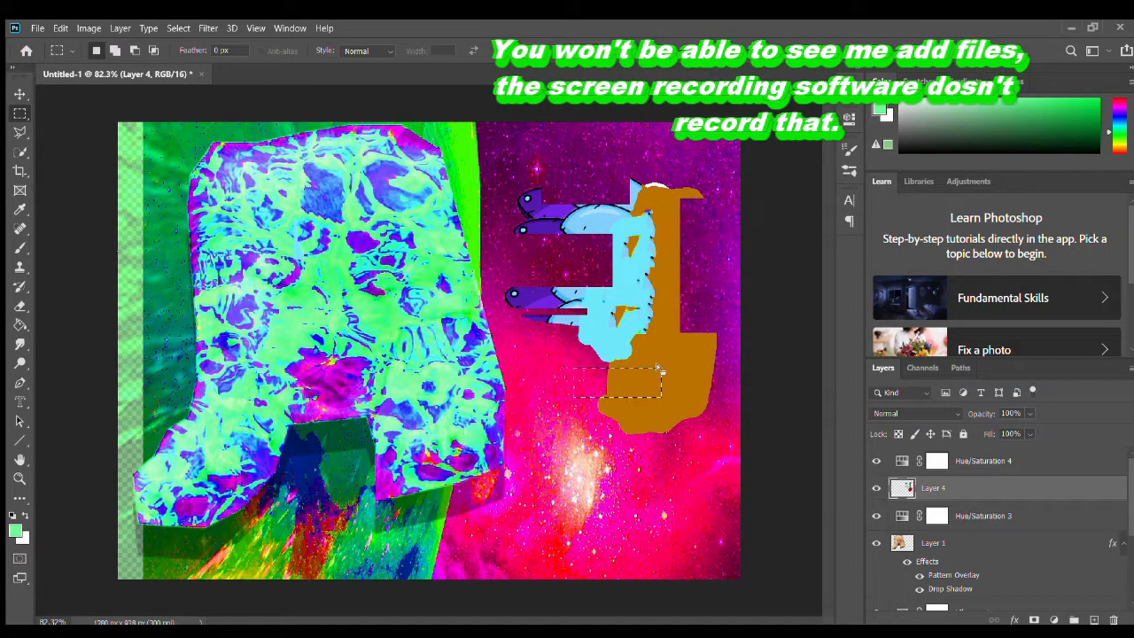
key(Delete)
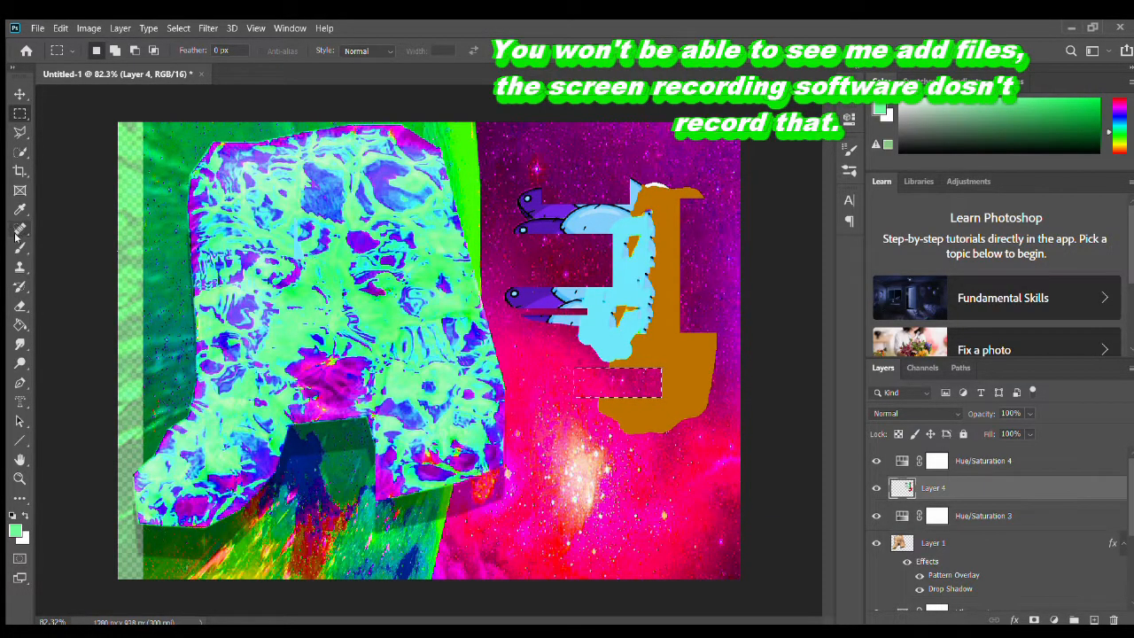
click(19, 478)
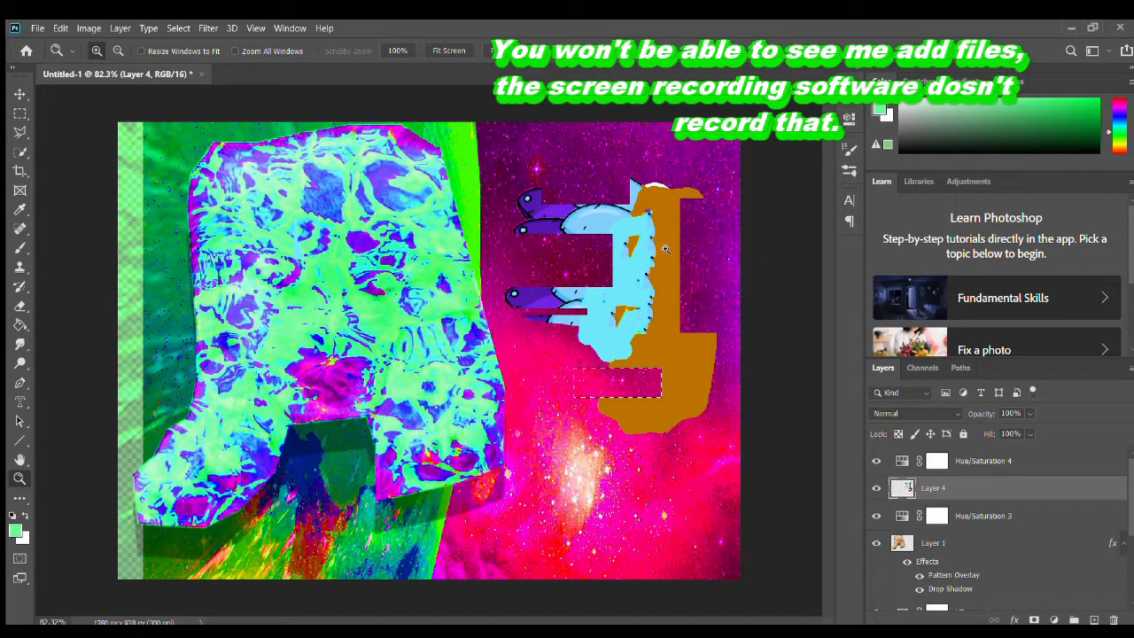
scroll(968, 549, down, 2)
scroll(969, 548, up, 2)
click(39, 28)
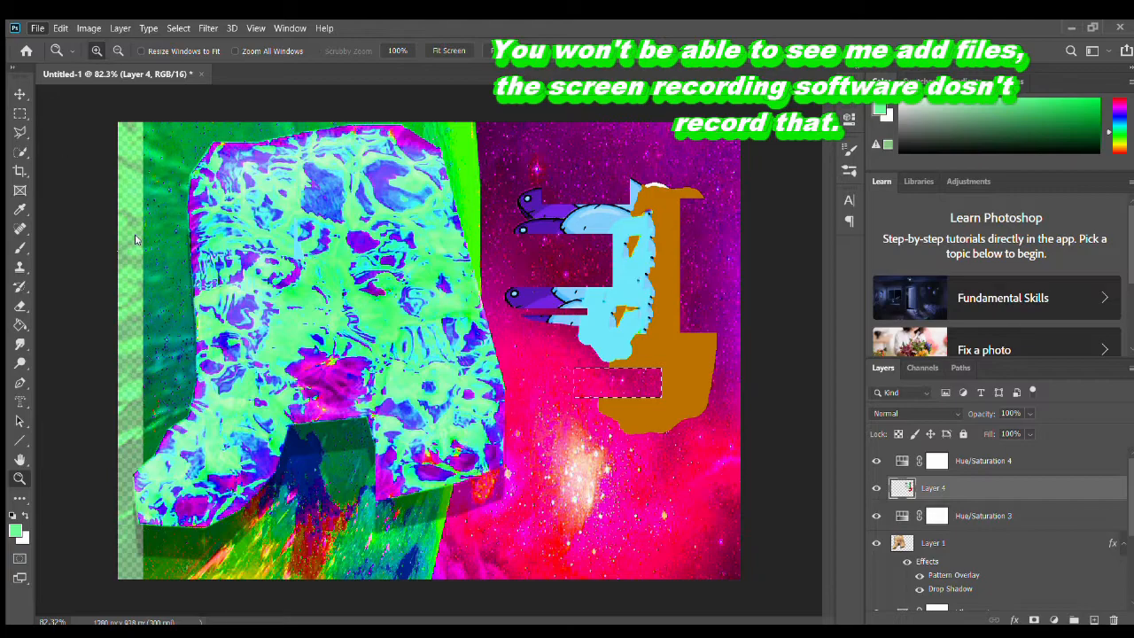
click(126, 197)
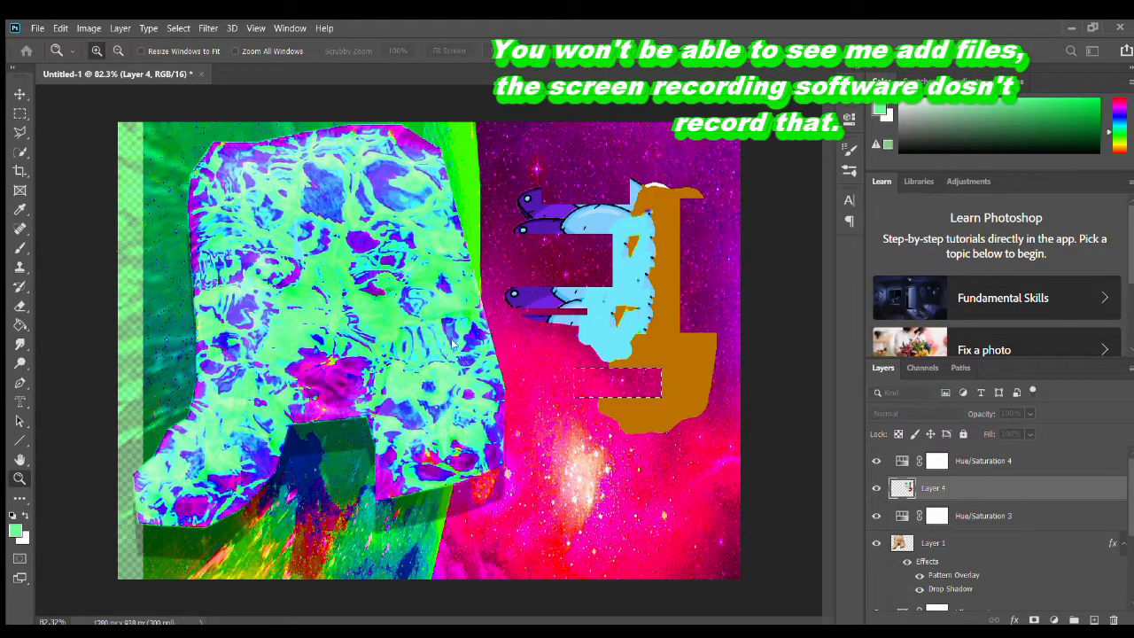
click(573, 456)
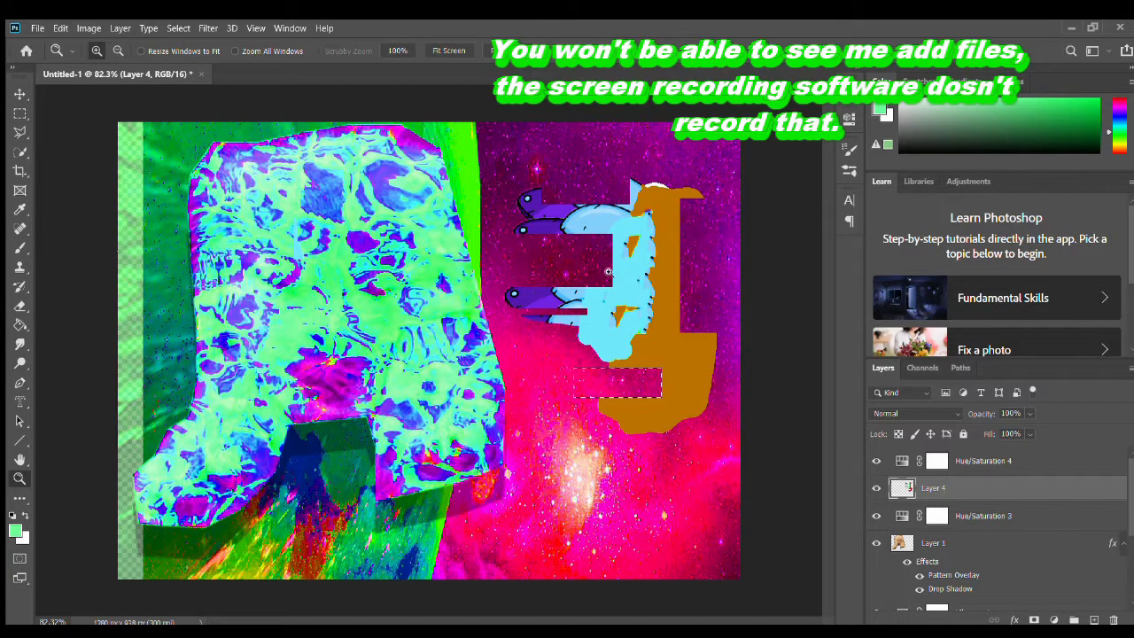
- Apply Bevel & Emboss, Stroke, Inner Shadow and Satin layer effects to the galaxy image on Layer 2
scroll(972, 515, down, 3)
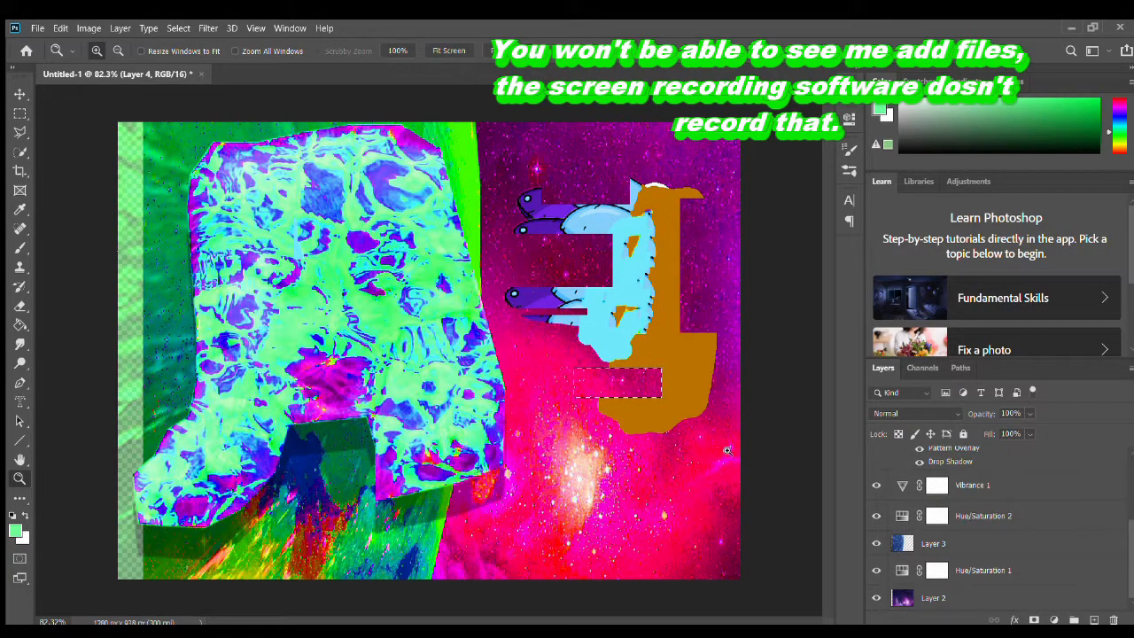
scroll(926, 564, up, 3)
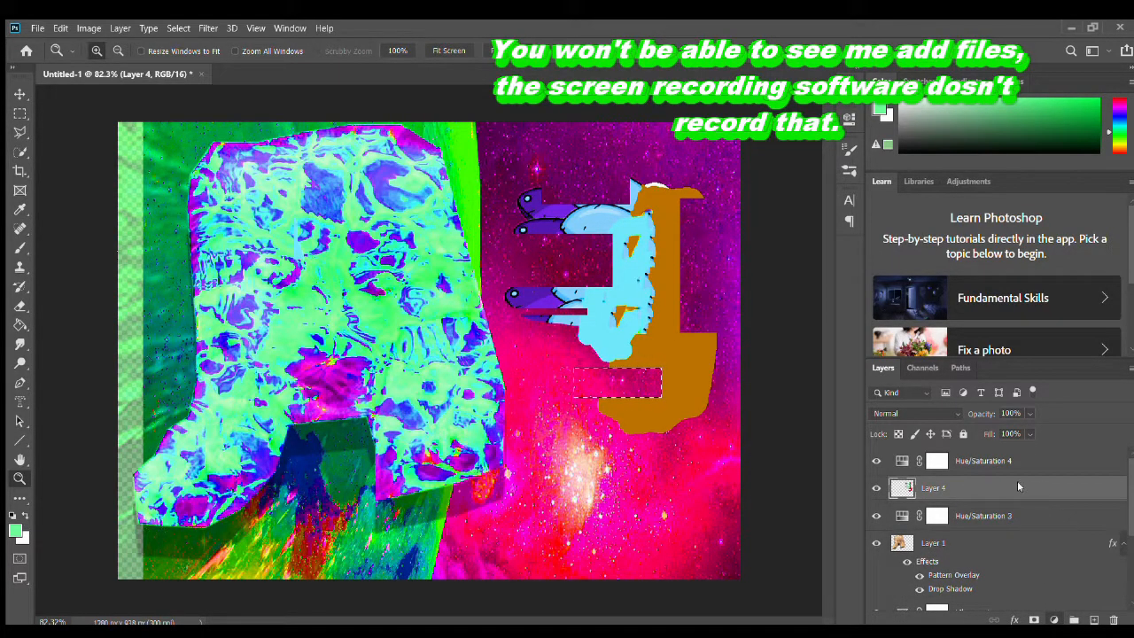
scroll(983, 587, down, 3)
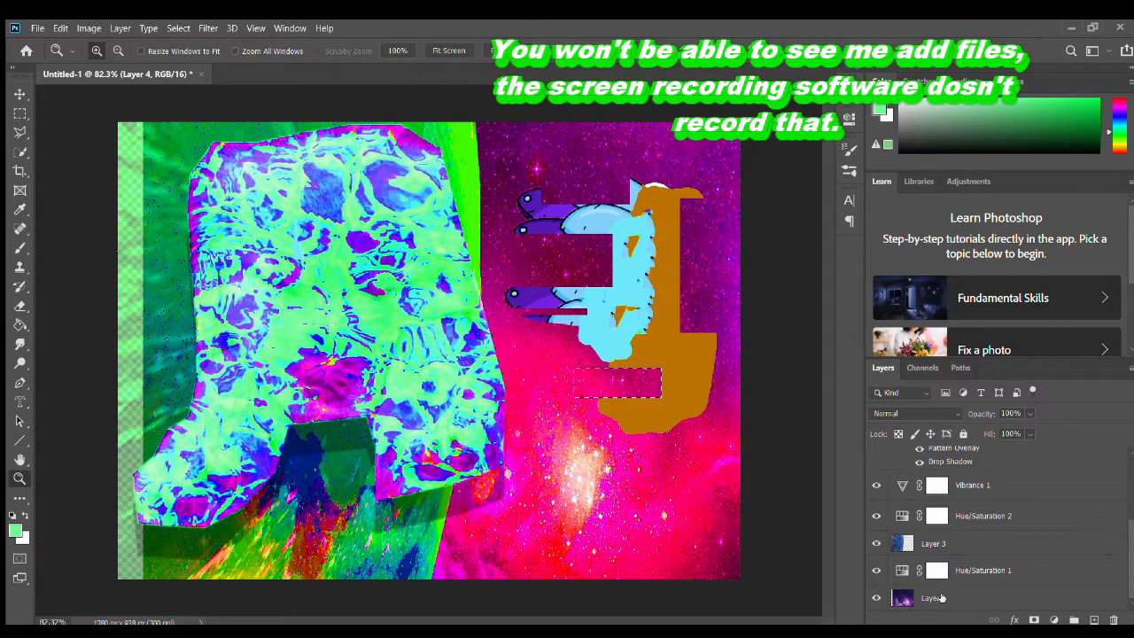
click(940, 590)
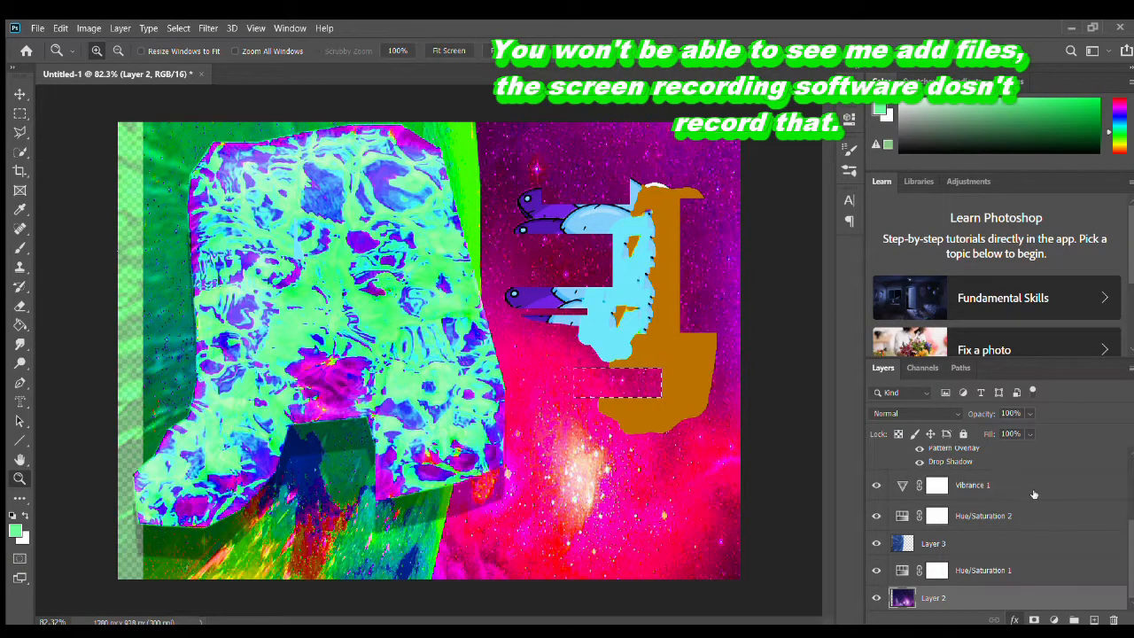
key(h)
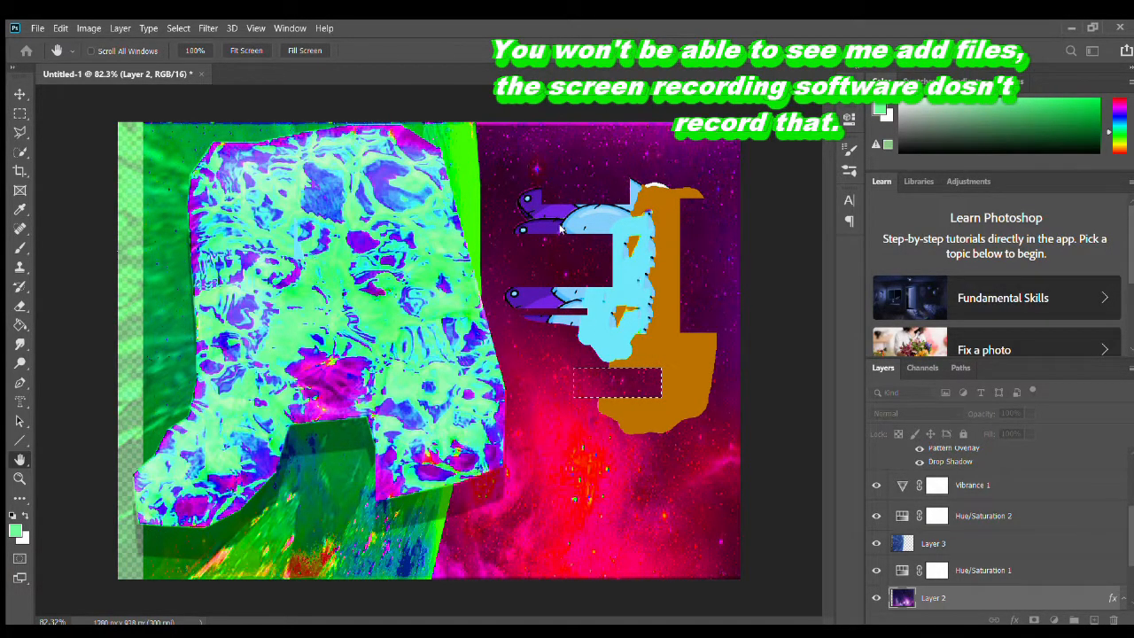
key(v)
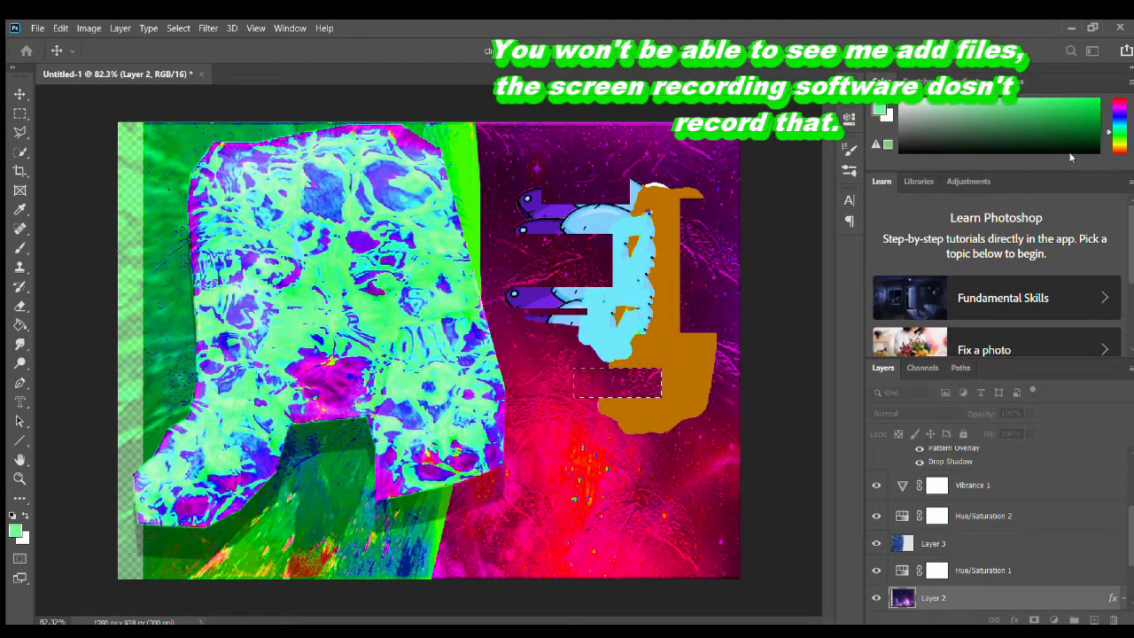
key(z)
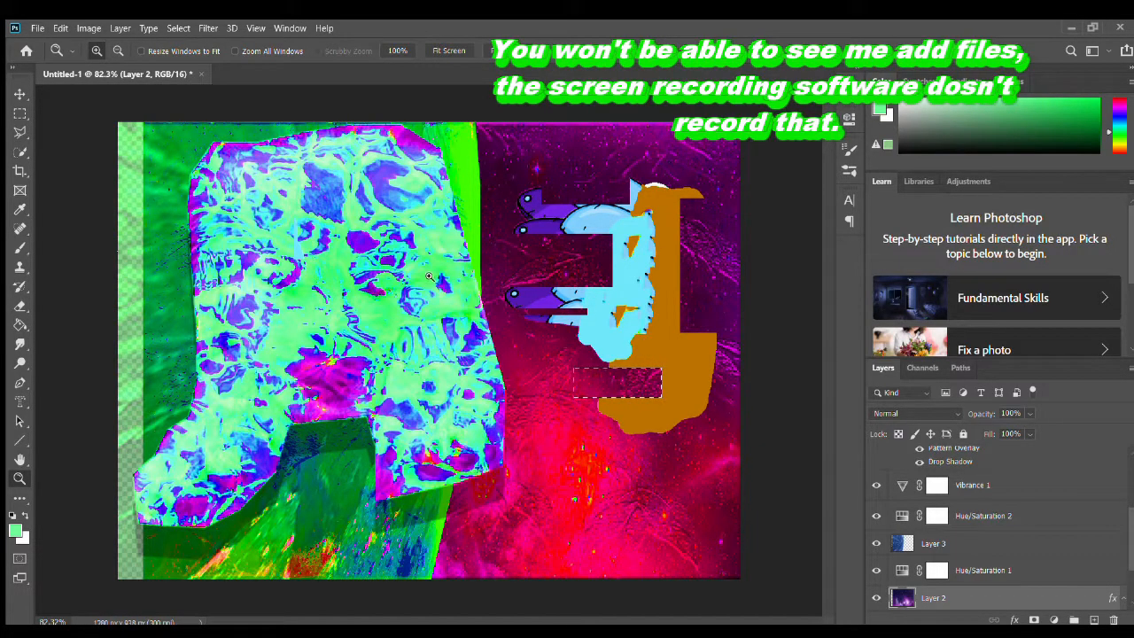
scroll(916, 544, down, 3)
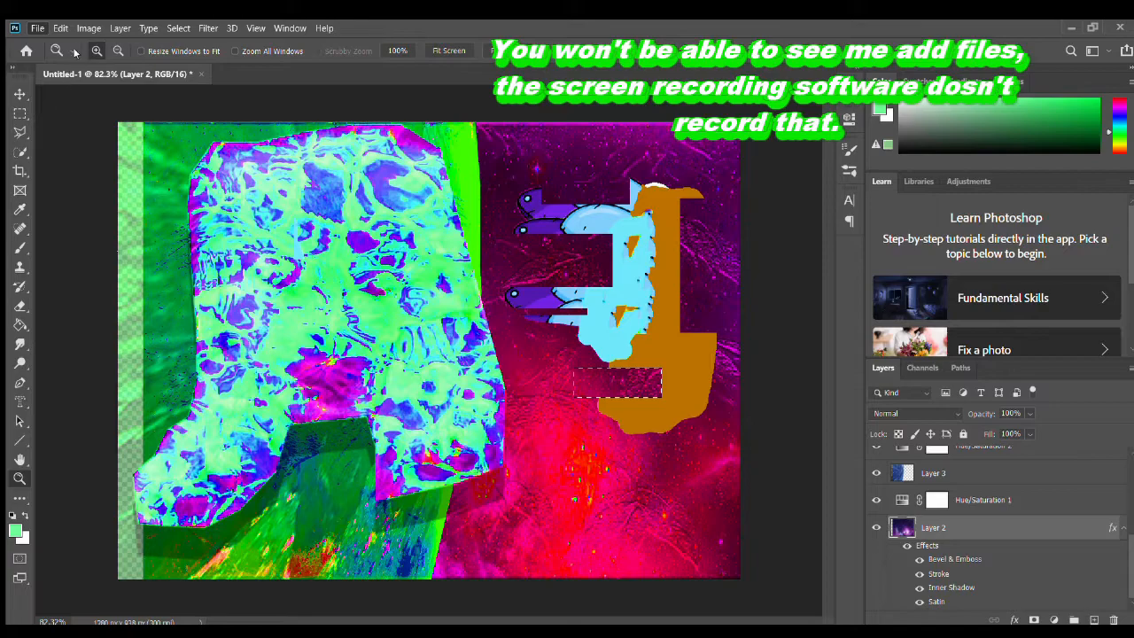
- Delete rectangular marquee areas from Layer 2 beside the puppy, between it and the brown shape, and along the galaxy's lower outer edge
click(98, 292)
click(14, 112)
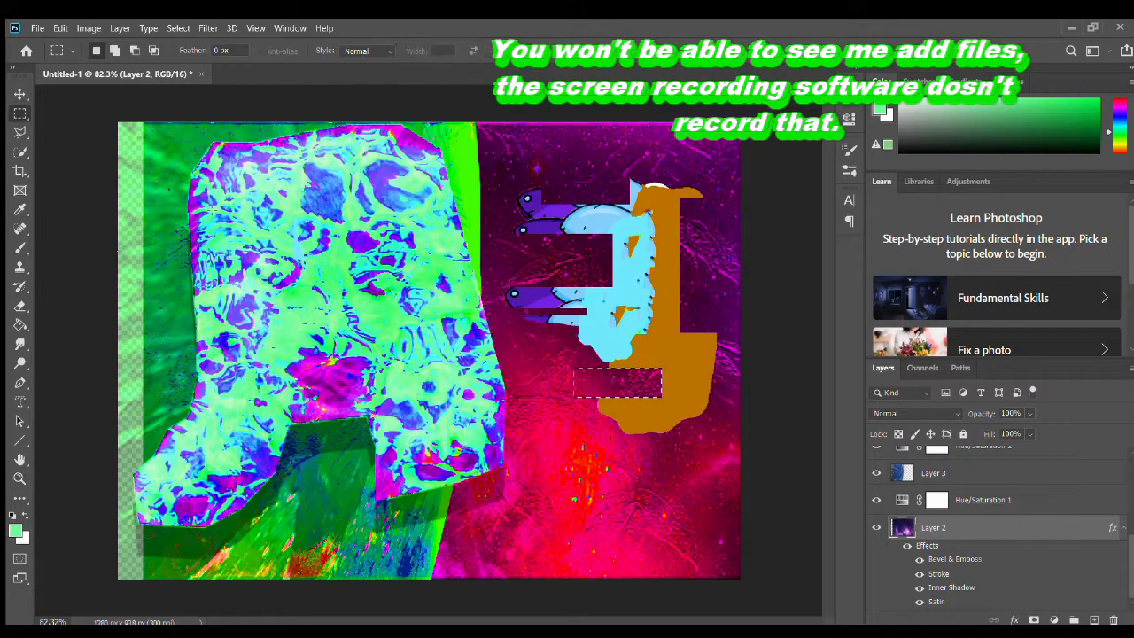
drag(453, 367, 524, 432)
key(Delete)
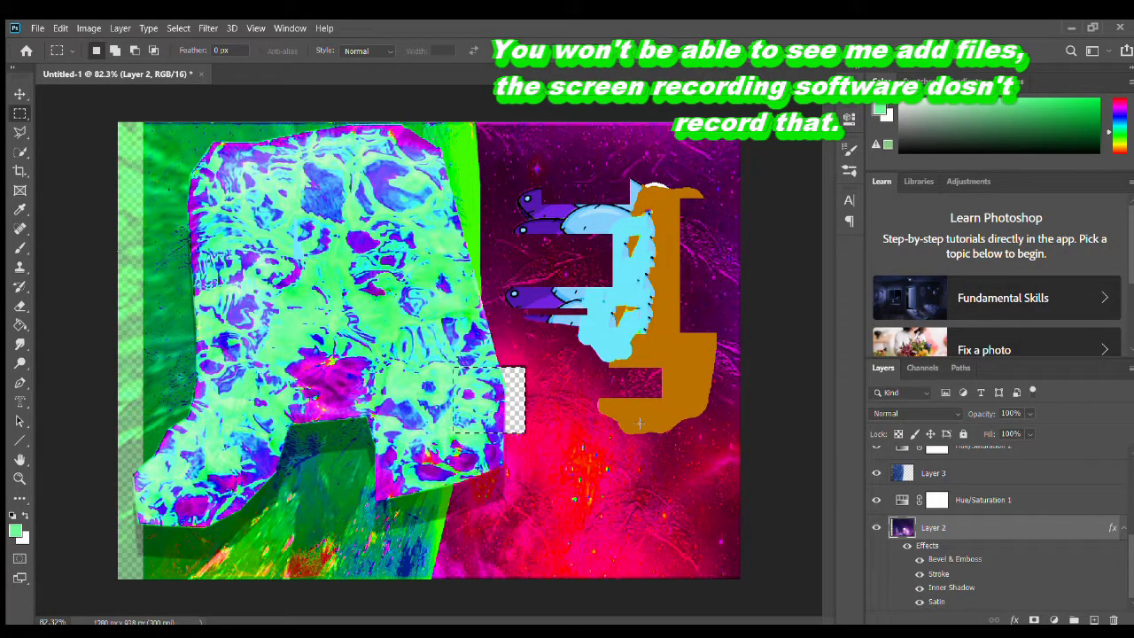
mouse_move(639, 423)
mouse_down()
mouse_move(574, 419)
mouse_move(515, 372)
mouse_move(511, 351)
mouse_up()
key(Delete)
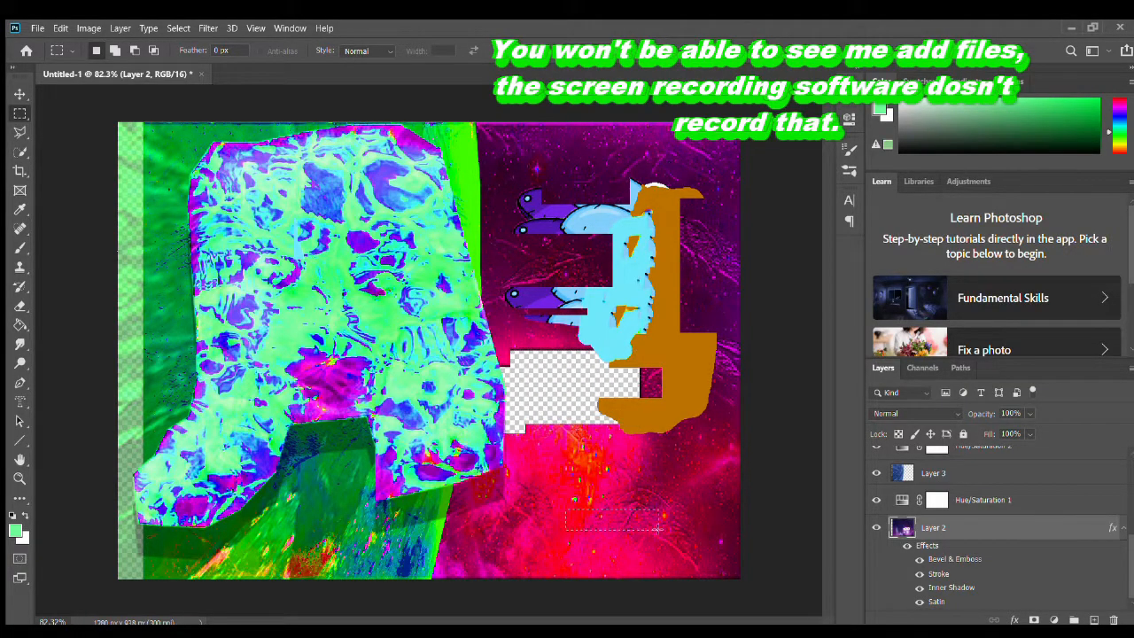
drag(739, 549, 600, 486)
key(Delete)
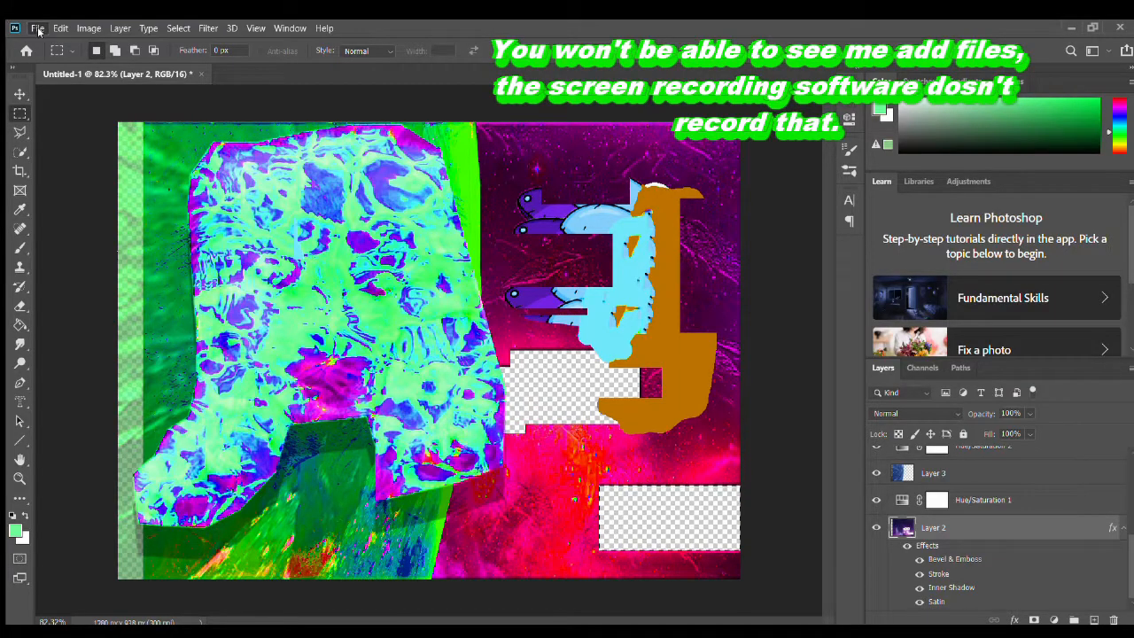
click(73, 190)
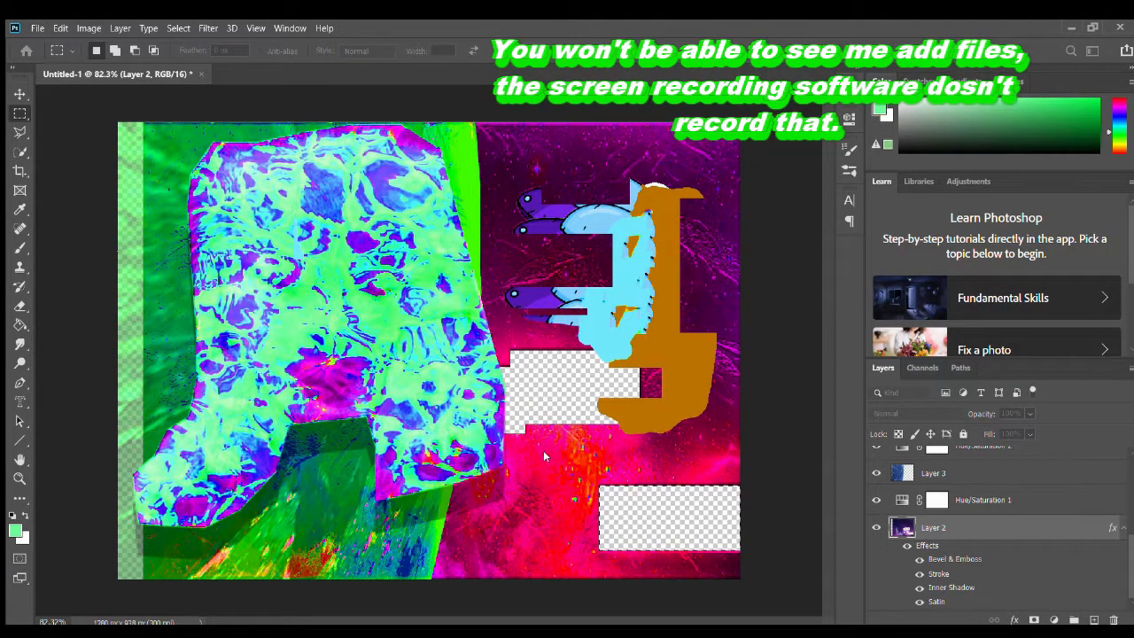
click(578, 432)
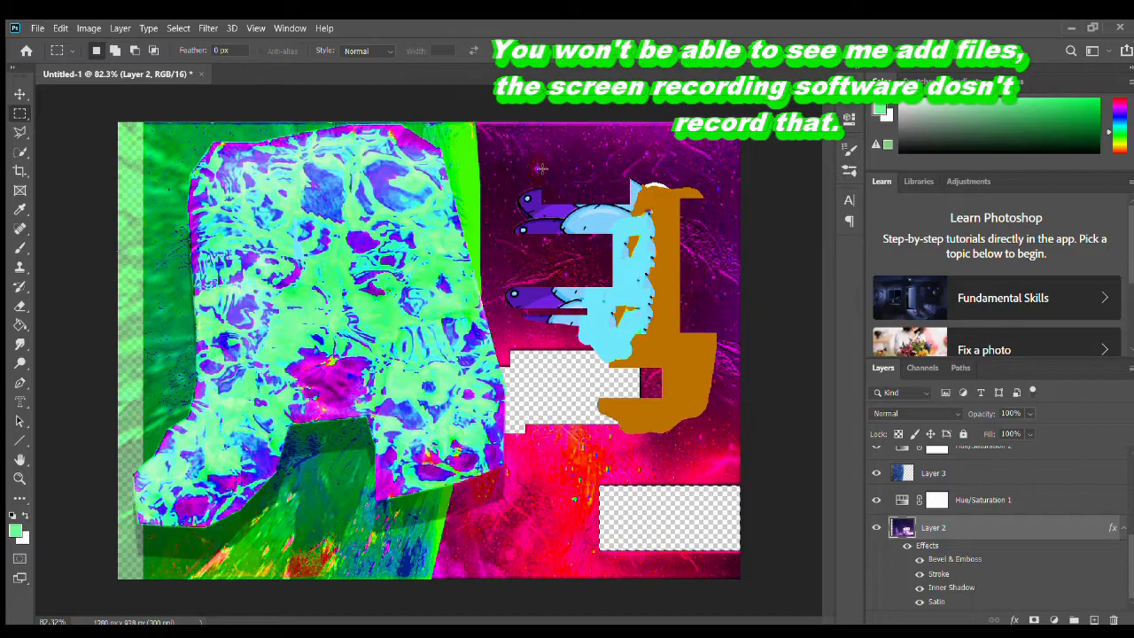
- Delete a thin marquee strip above the uppermost saucer and a large area behind the lower saucer on Layer 2, and clear the selection
drag(532, 164, 680, 175)
key(Delete)
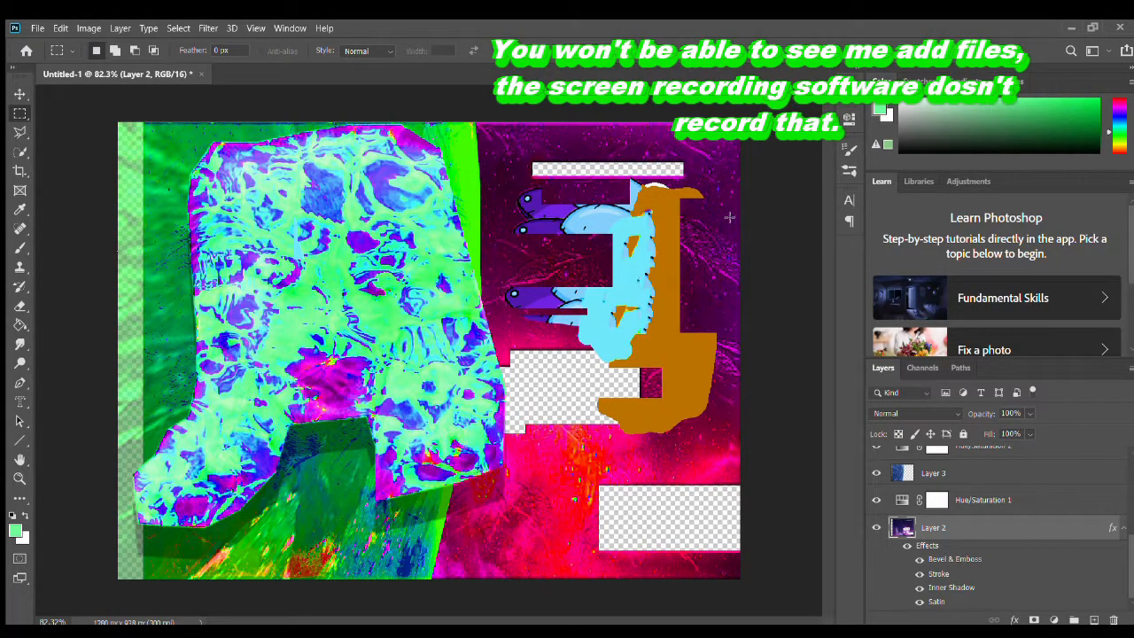
drag(412, 257, 584, 409)
key(Delete)
key(ctrl+d)
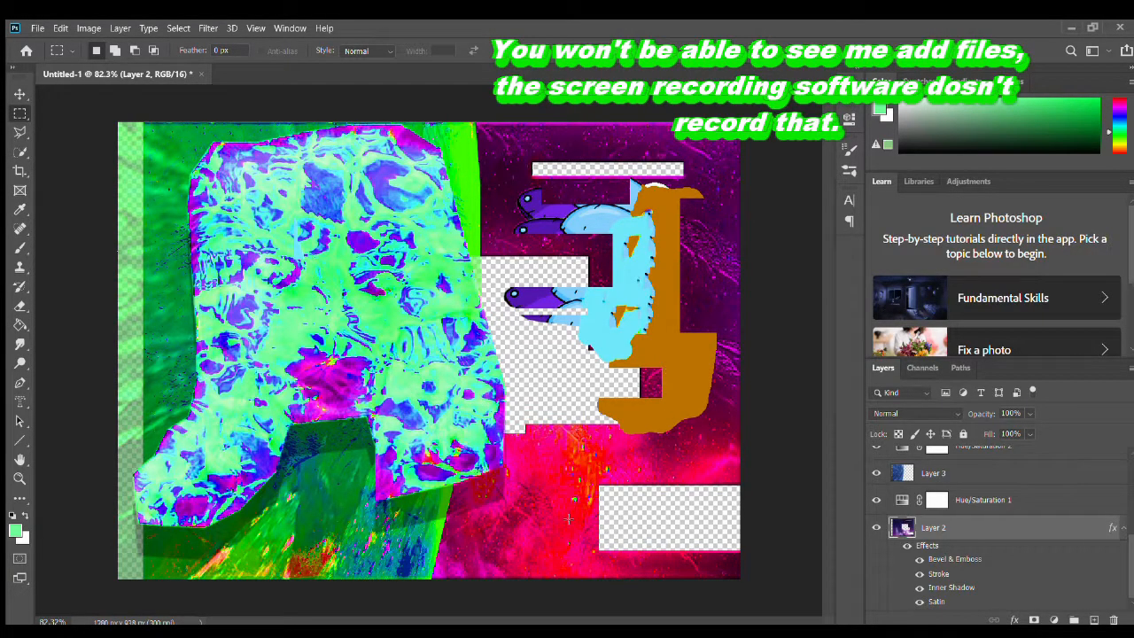